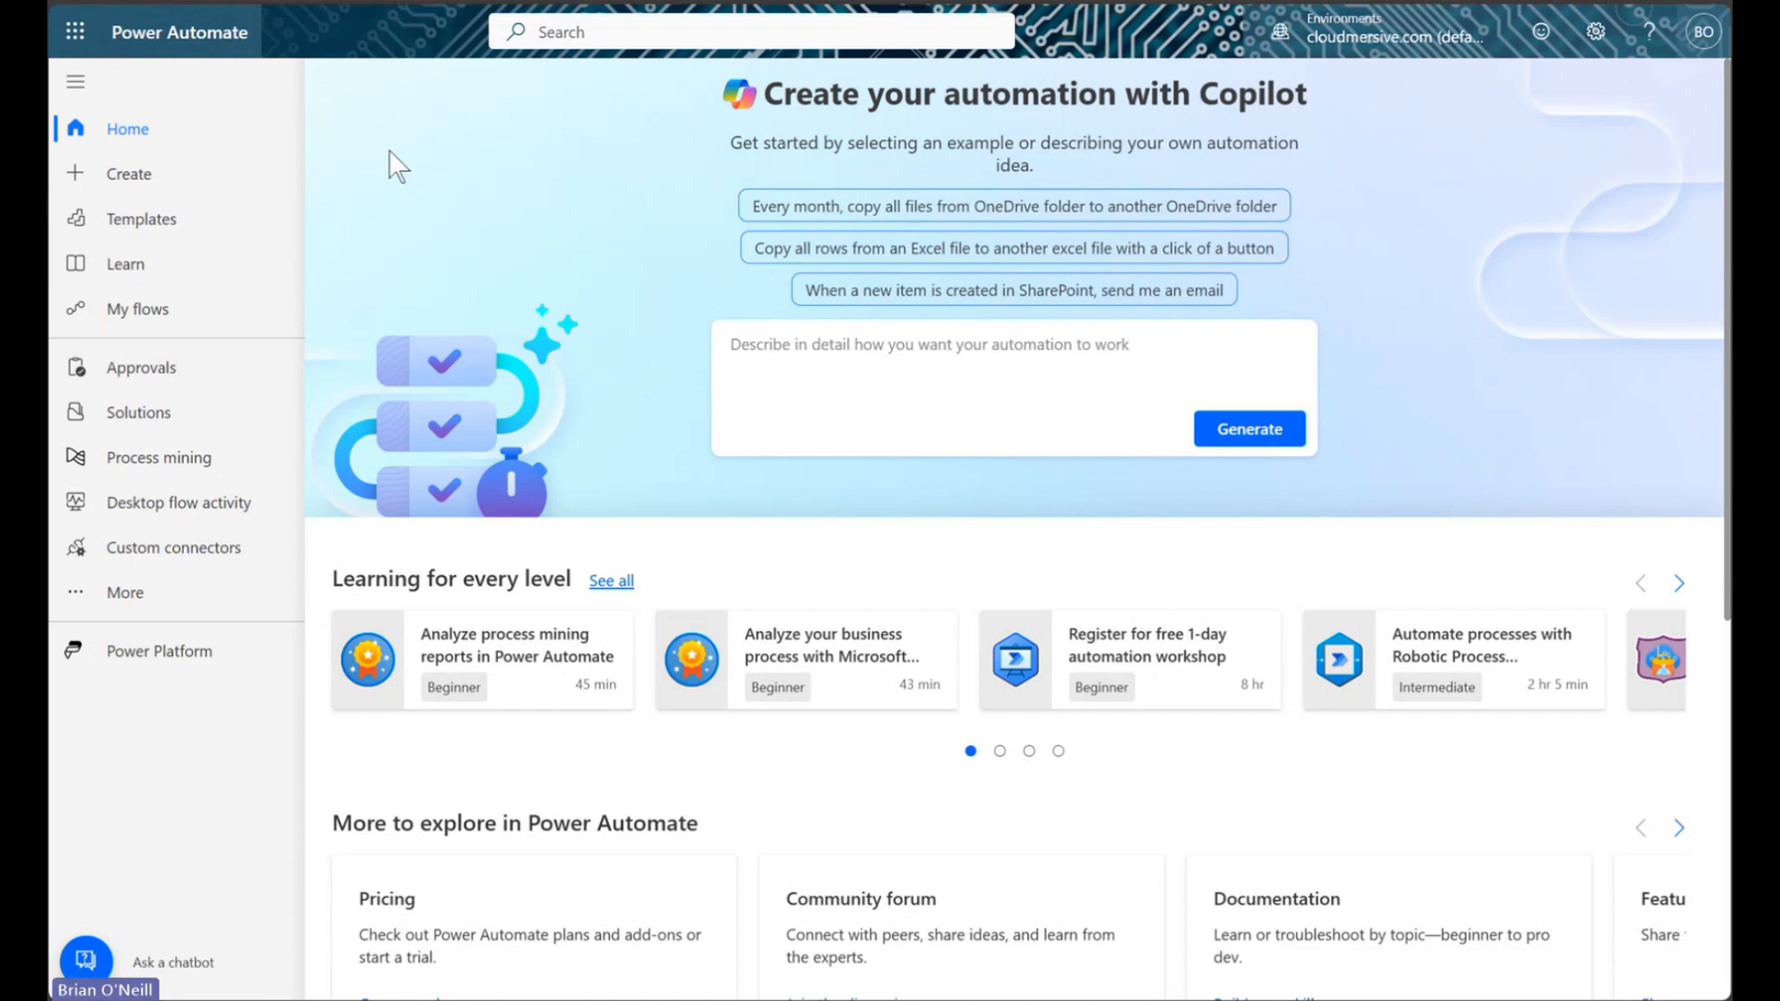
Create an instant cloud flow with a 'Manually trigger a flow' trigger and open the add-step options below it
left_click(140, 184)
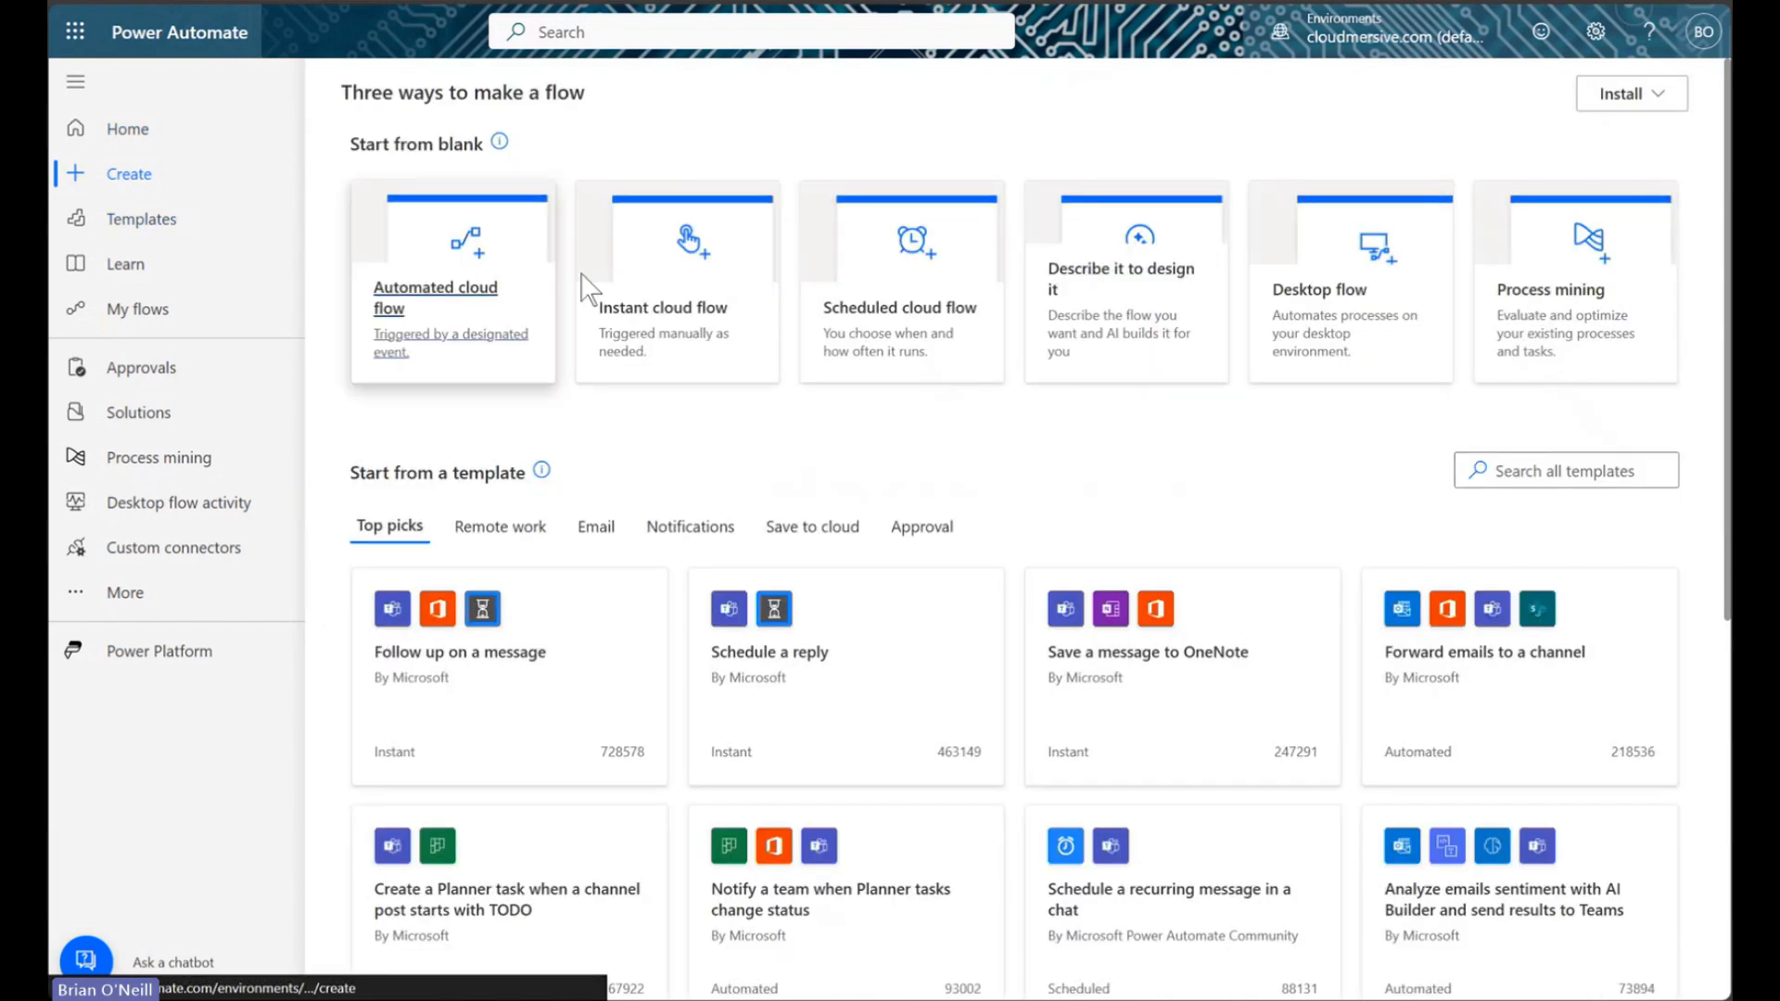
left_click(712, 252)
left_click(955, 395)
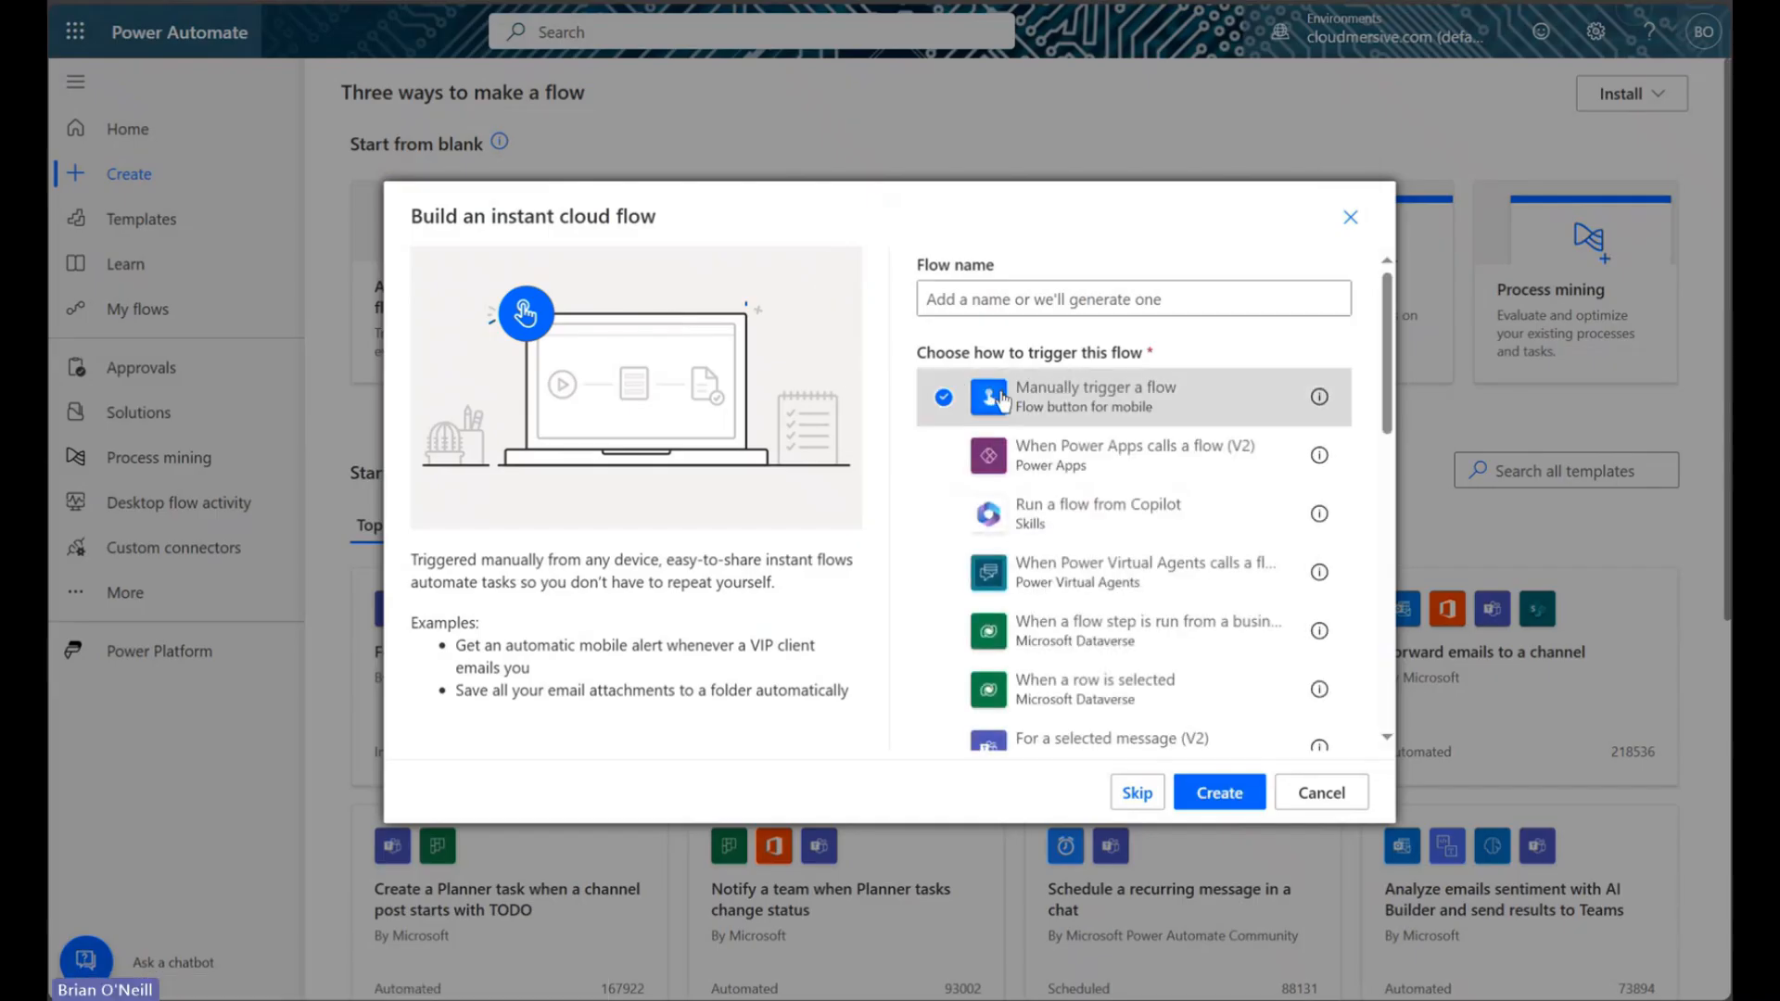
left_click(1221, 795)
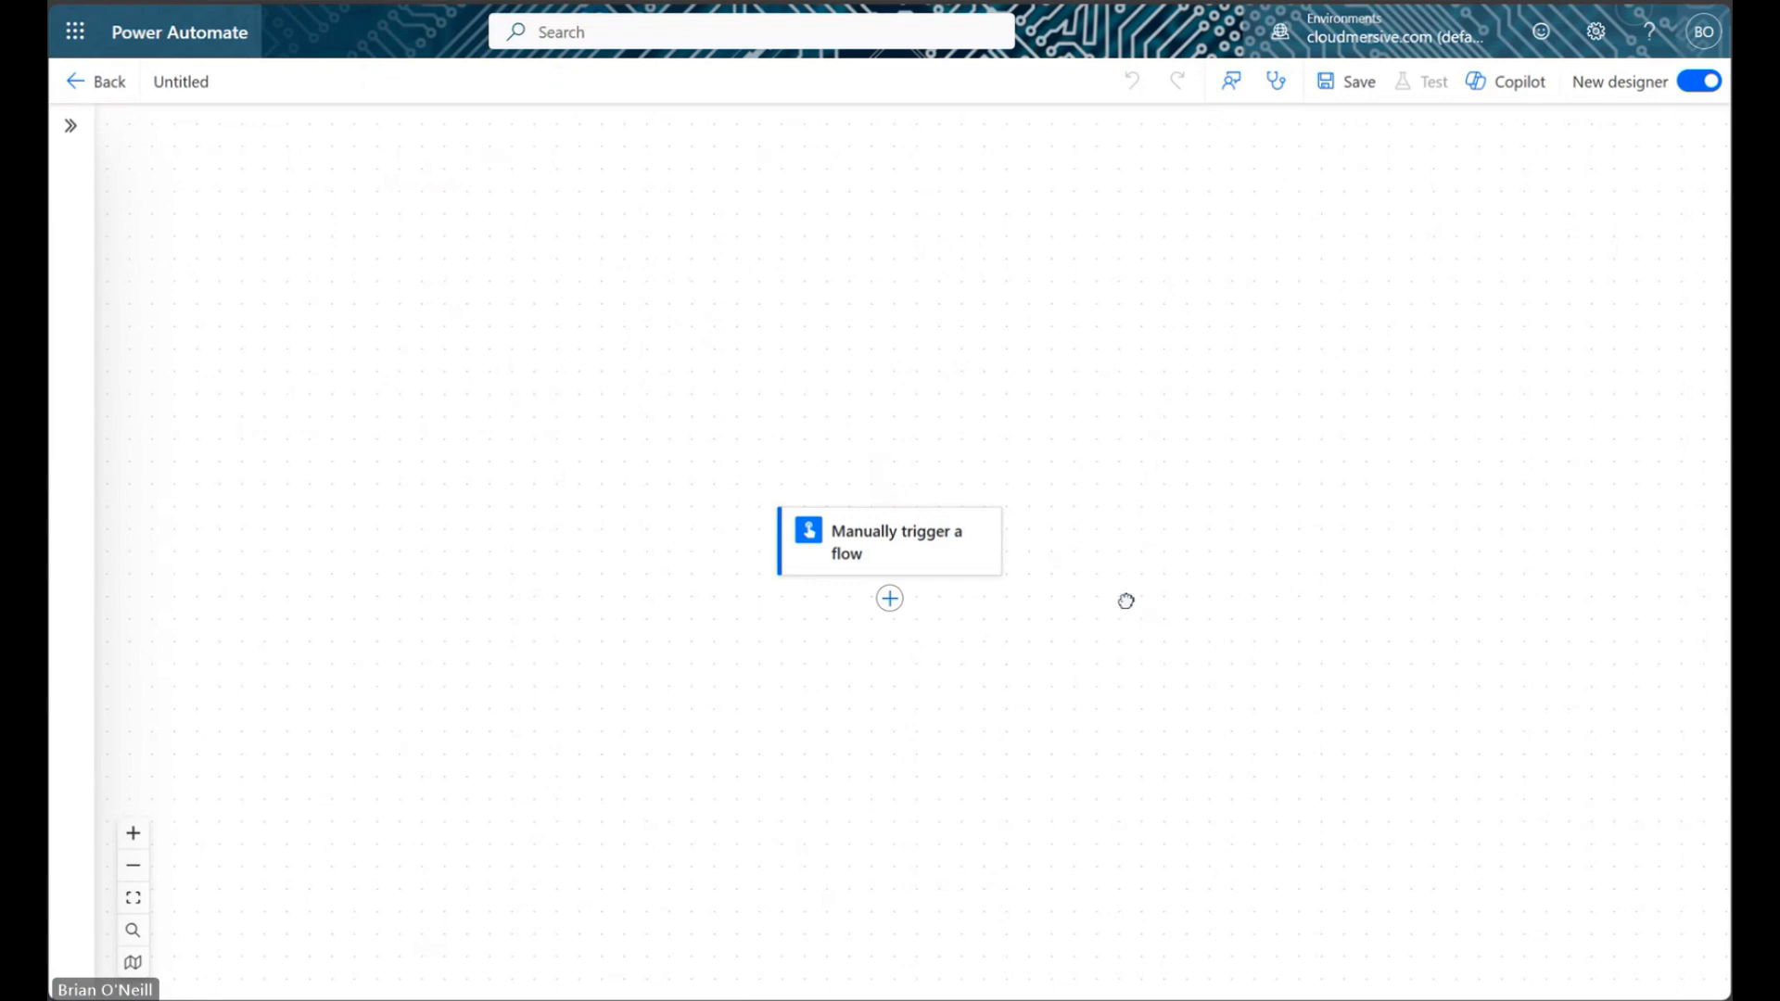
left_click_drag(1126, 601, 946, 397)
left_click(716, 405)
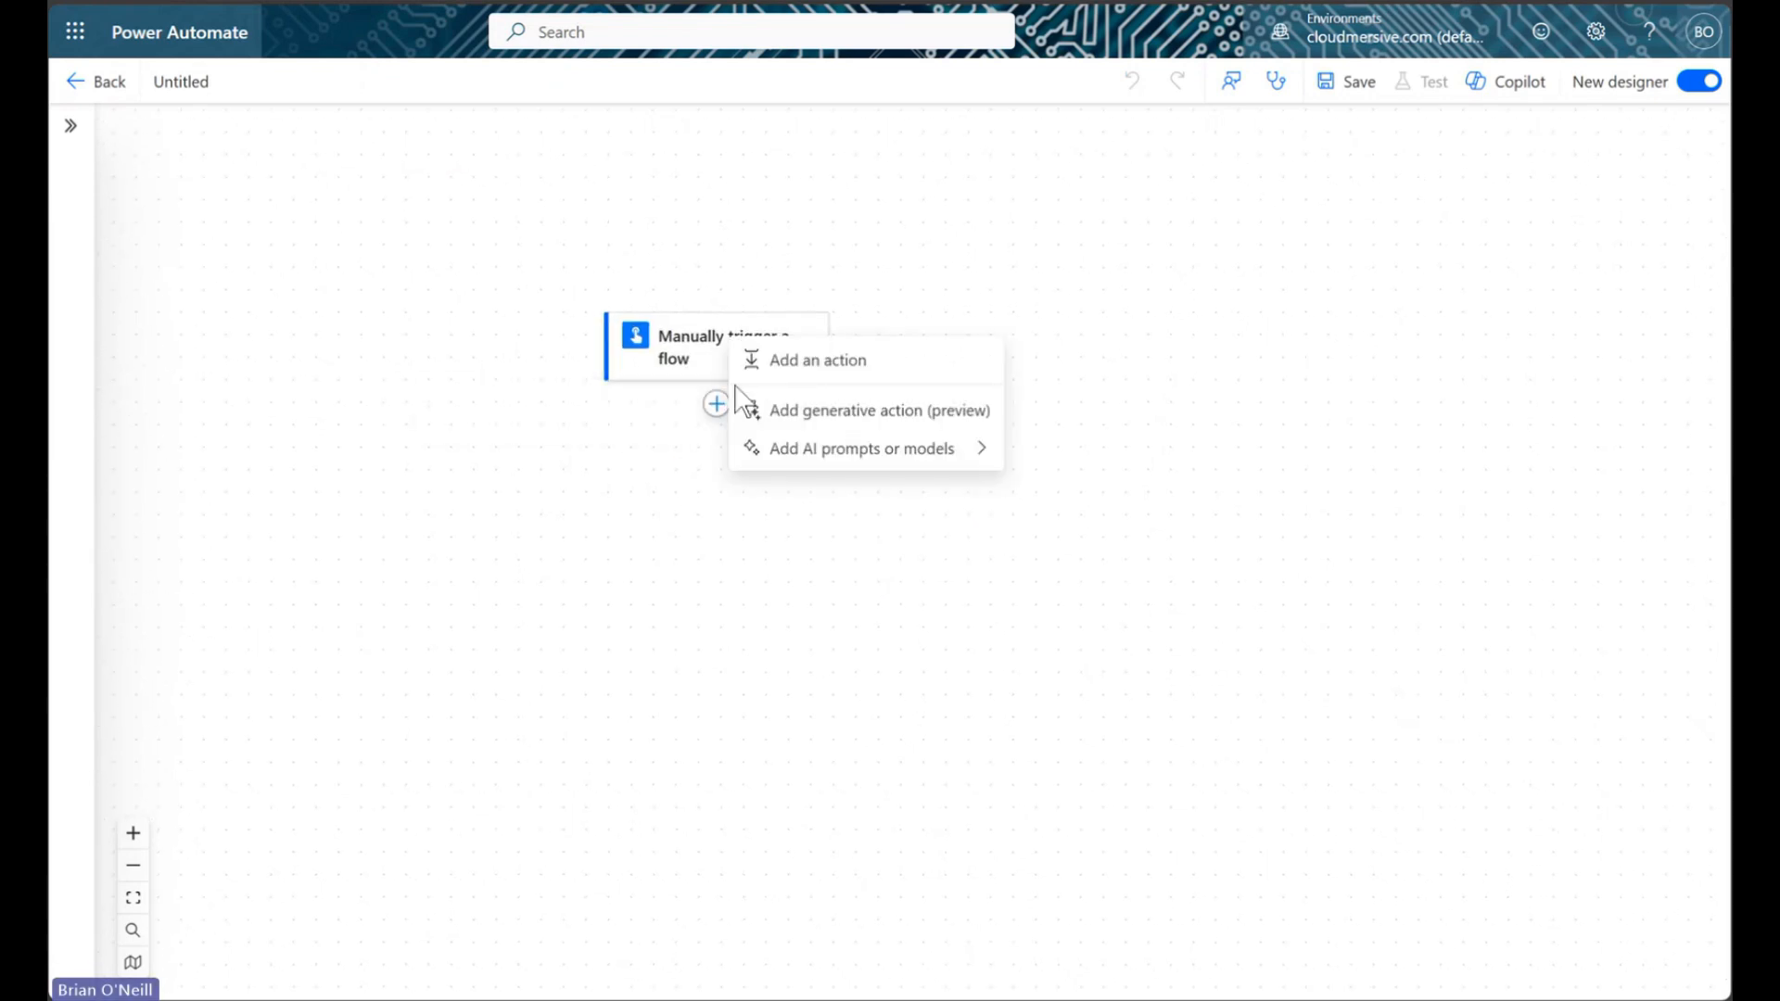
Add the SharePoint Get file content action after the trigger, found by searching 'get file cont'
left_click(788, 362)
type("get fi")
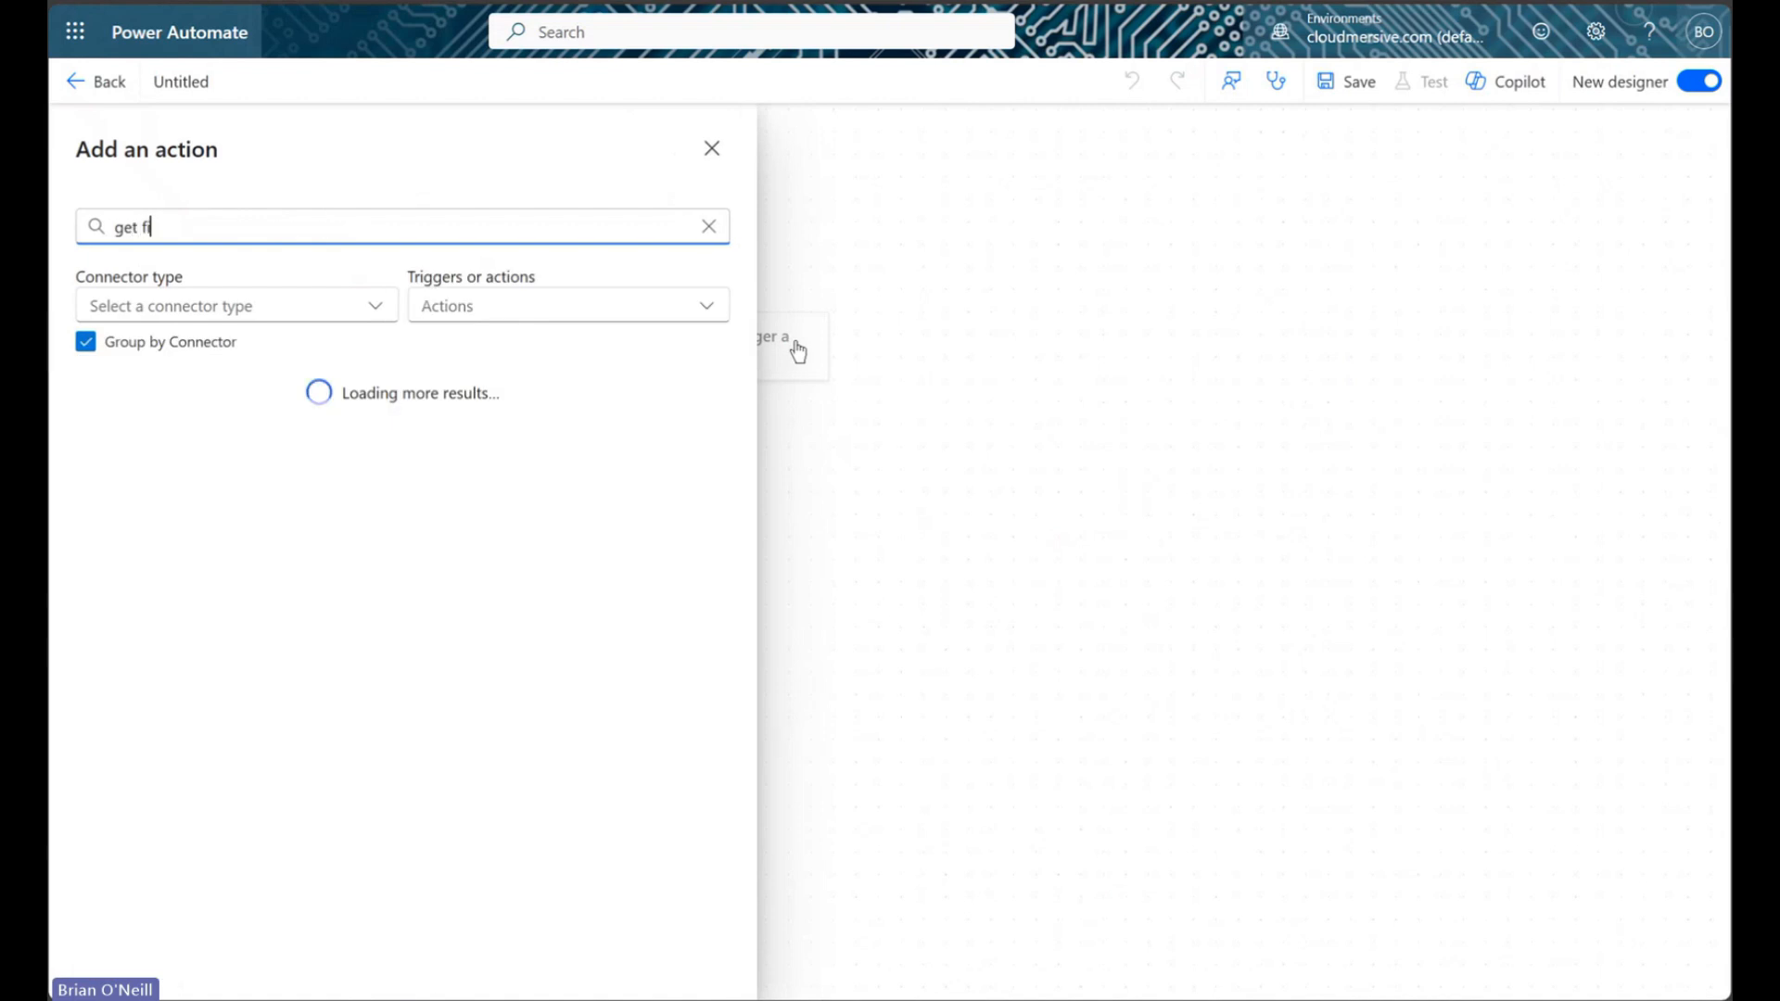
type("le content")
scroll(356, 742, "down", 5)
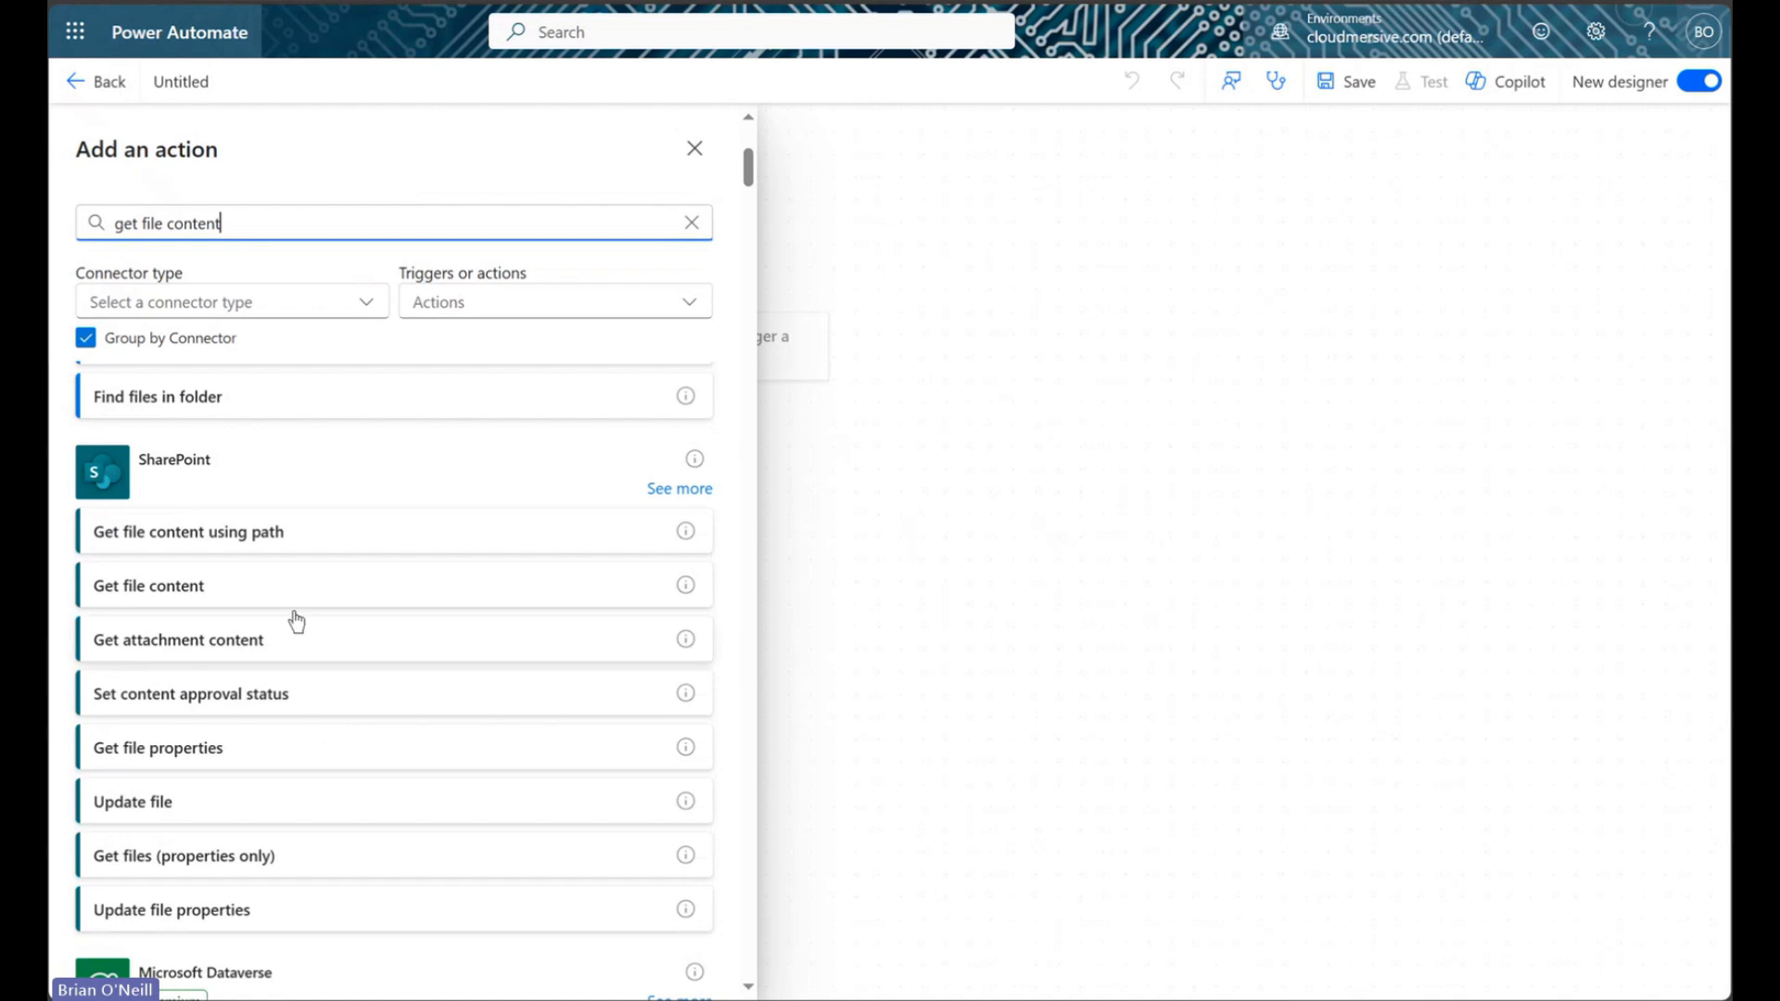
left_click(295, 586)
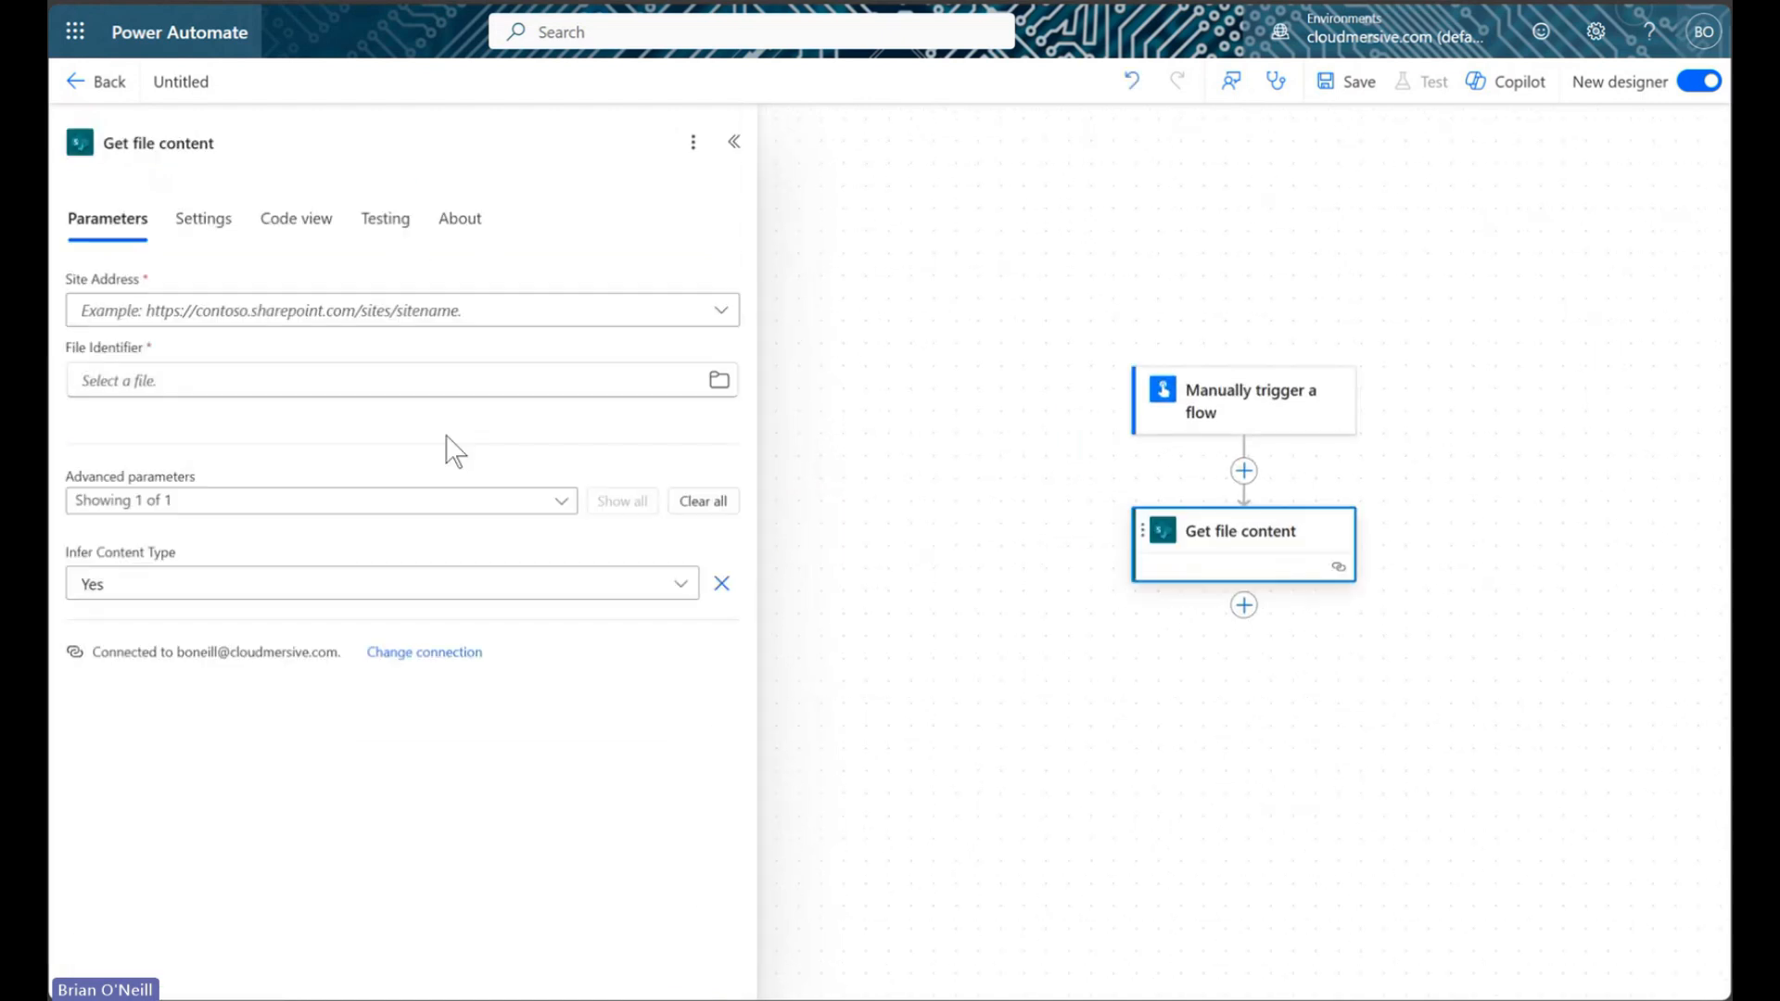
Point Get file content to the TestTeam site and the file Annual Expenses 2.xlsx
left_click(616, 313)
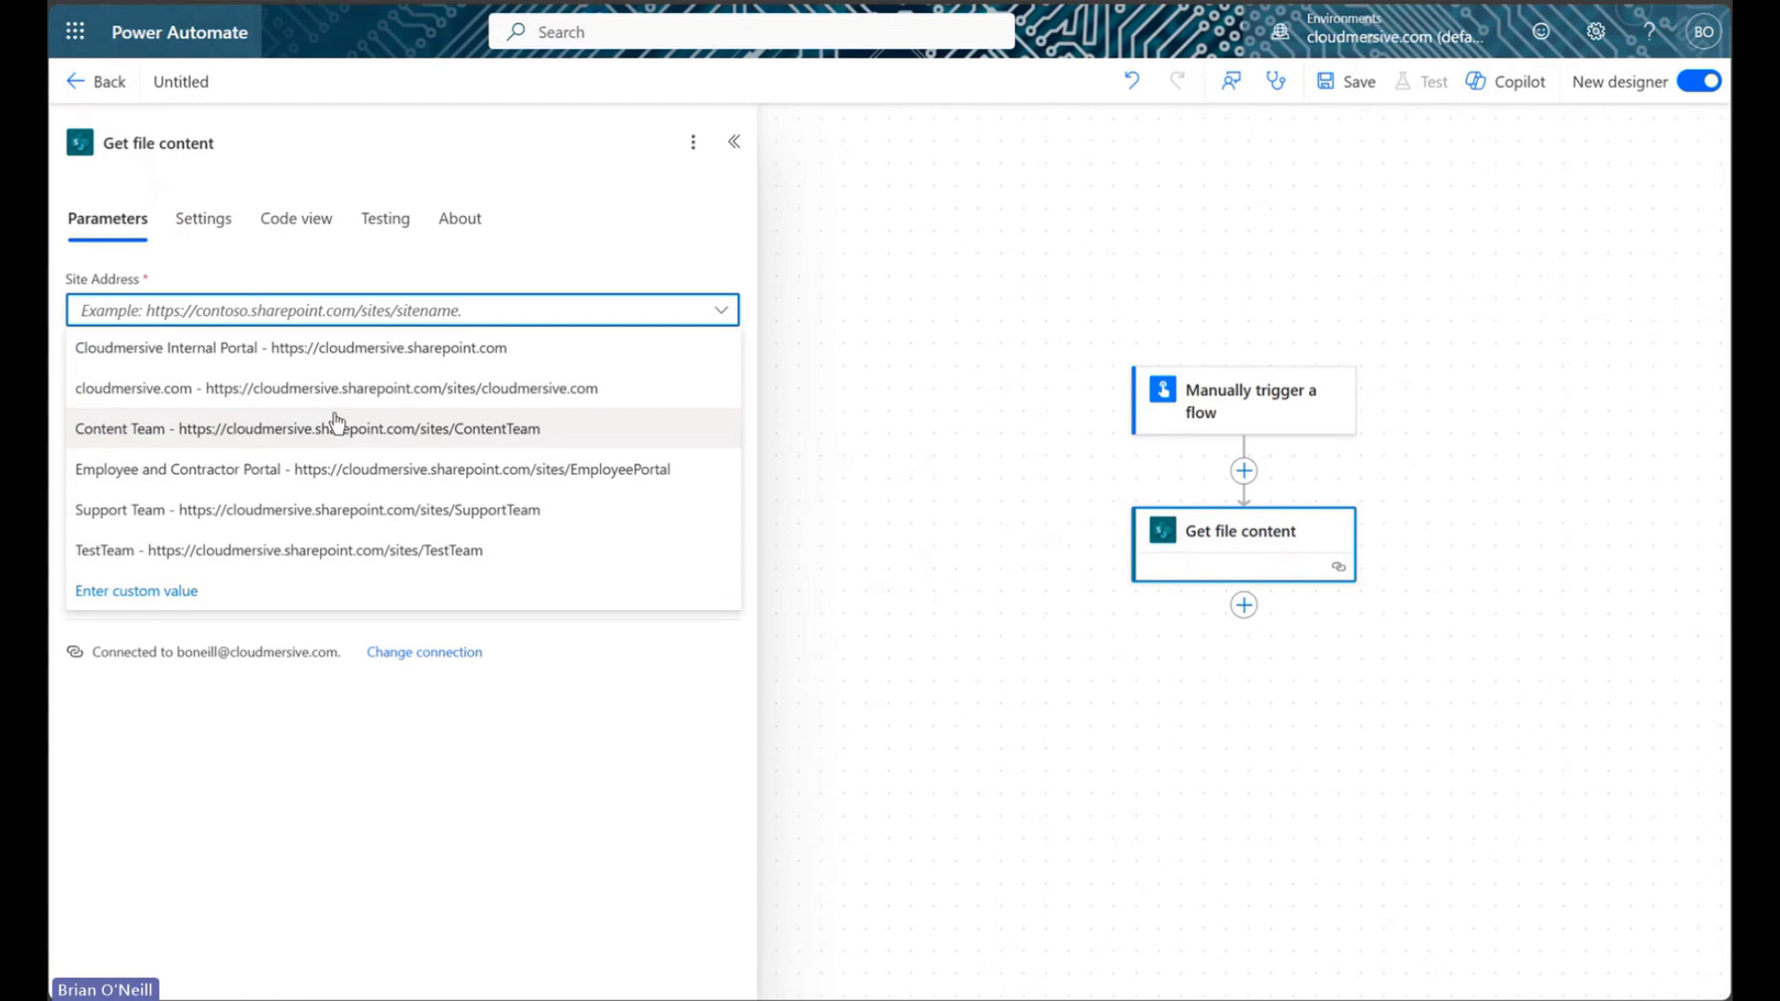
left_click(306, 548)
left_click(717, 381)
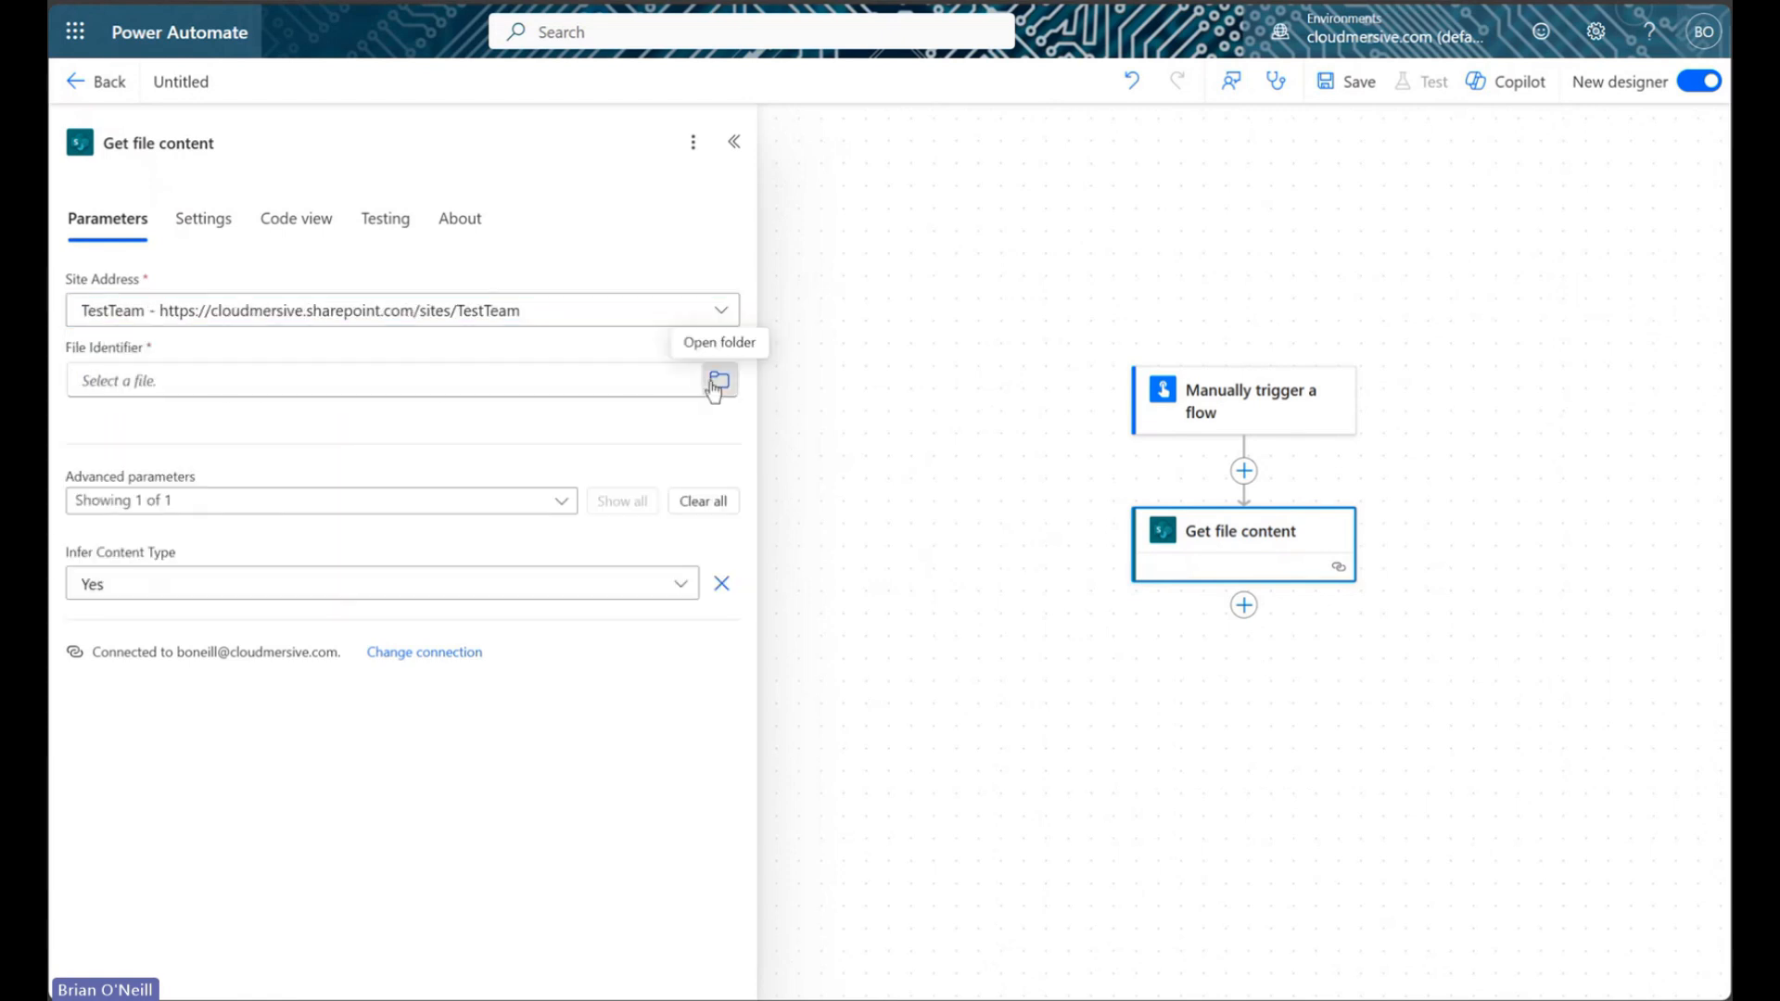
left_click(583, 464)
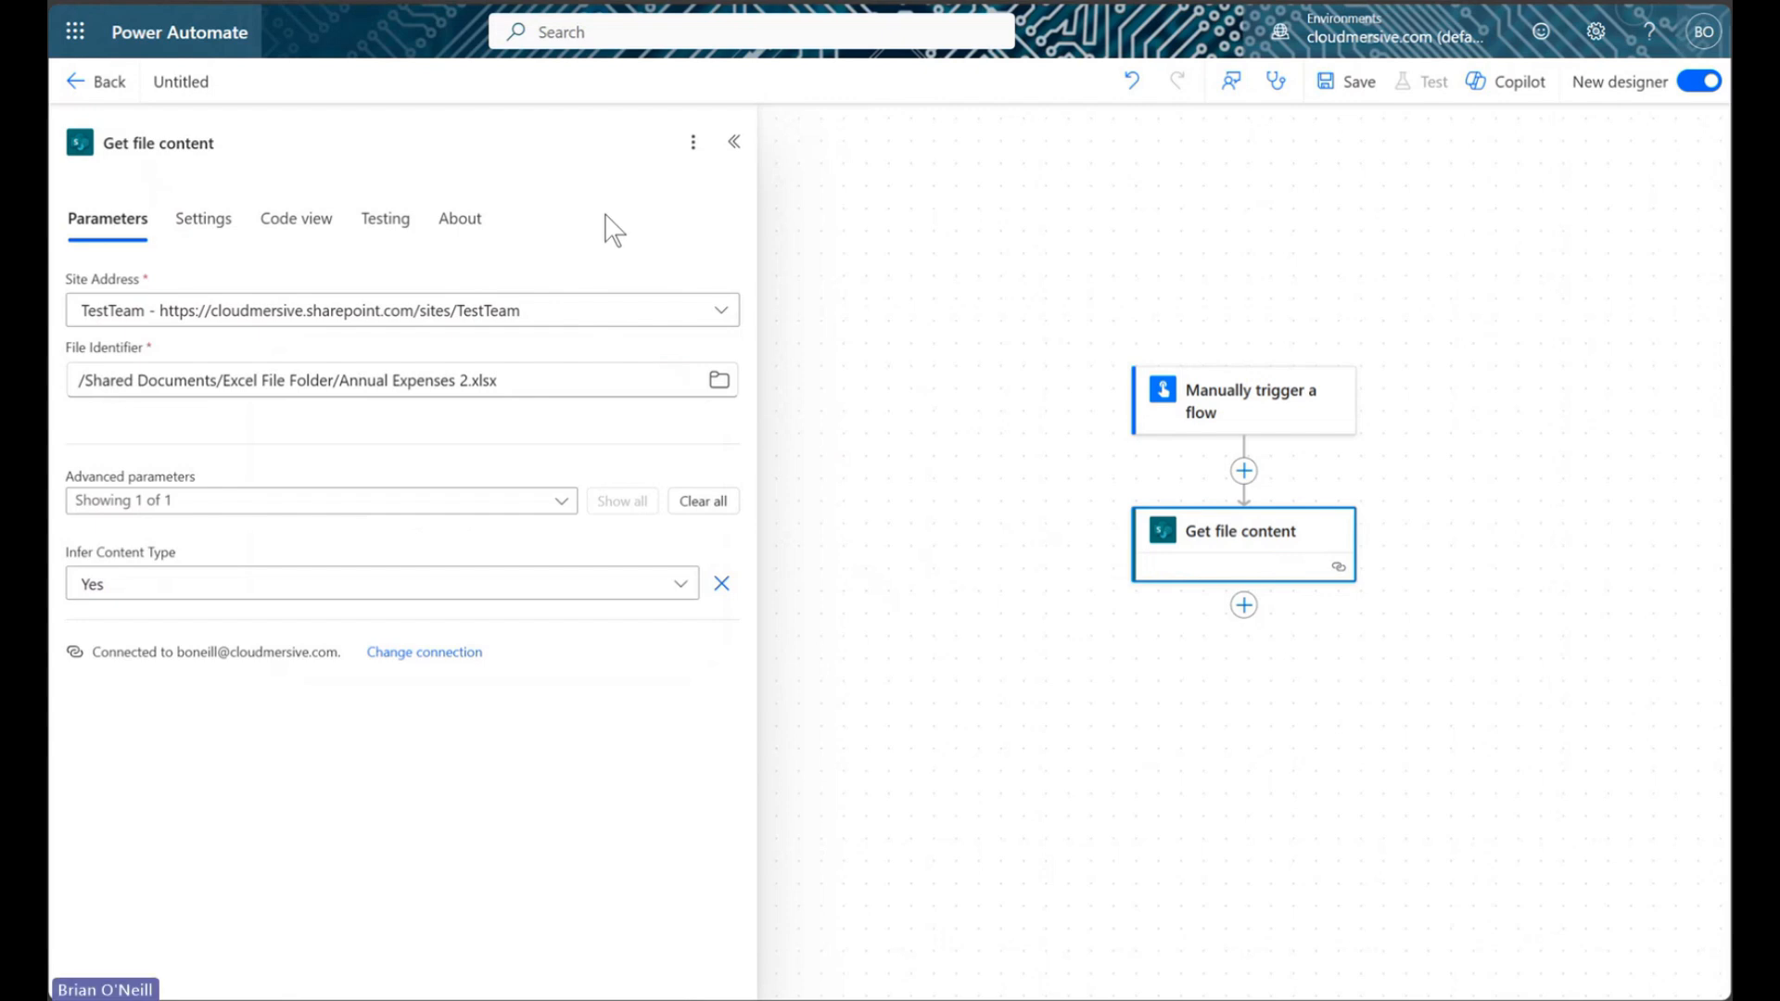
left_click(737, 147)
left_click_drag(1030, 349, 613, 266)
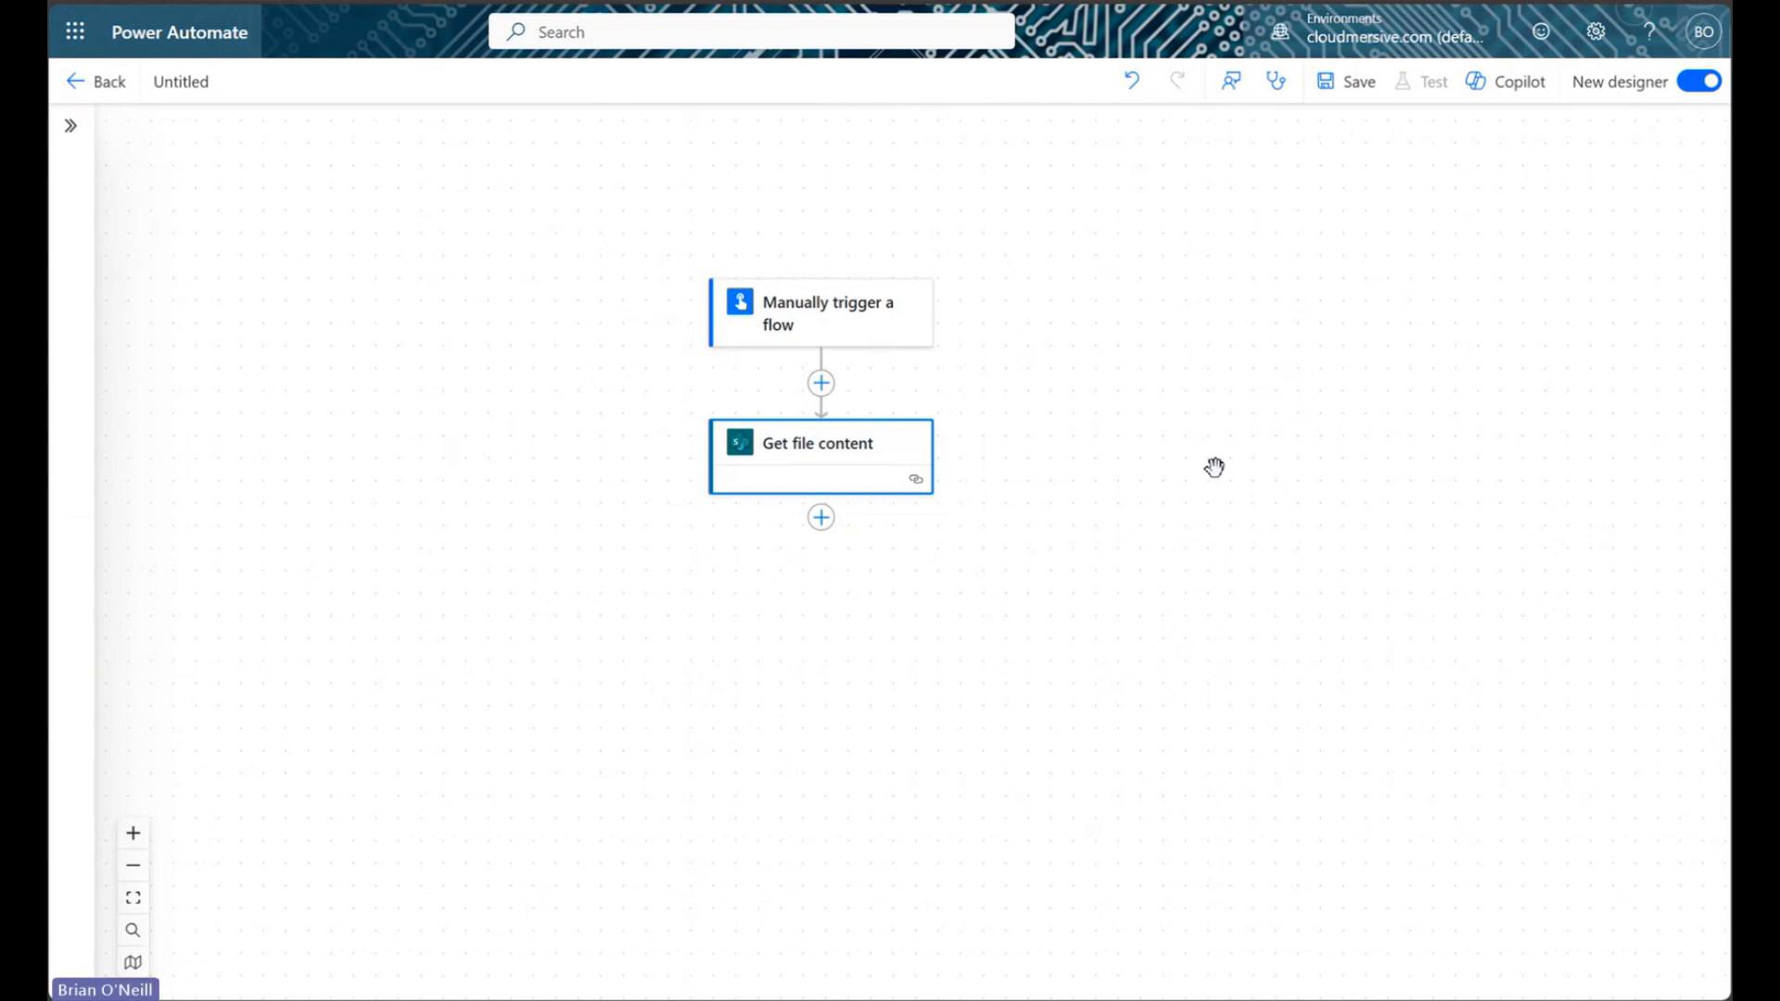
Add Cloudmersive's Convert Excel XLSX Spreadsheet to Text (txt) action from Document Conversion after Get file content
left_click(821, 521)
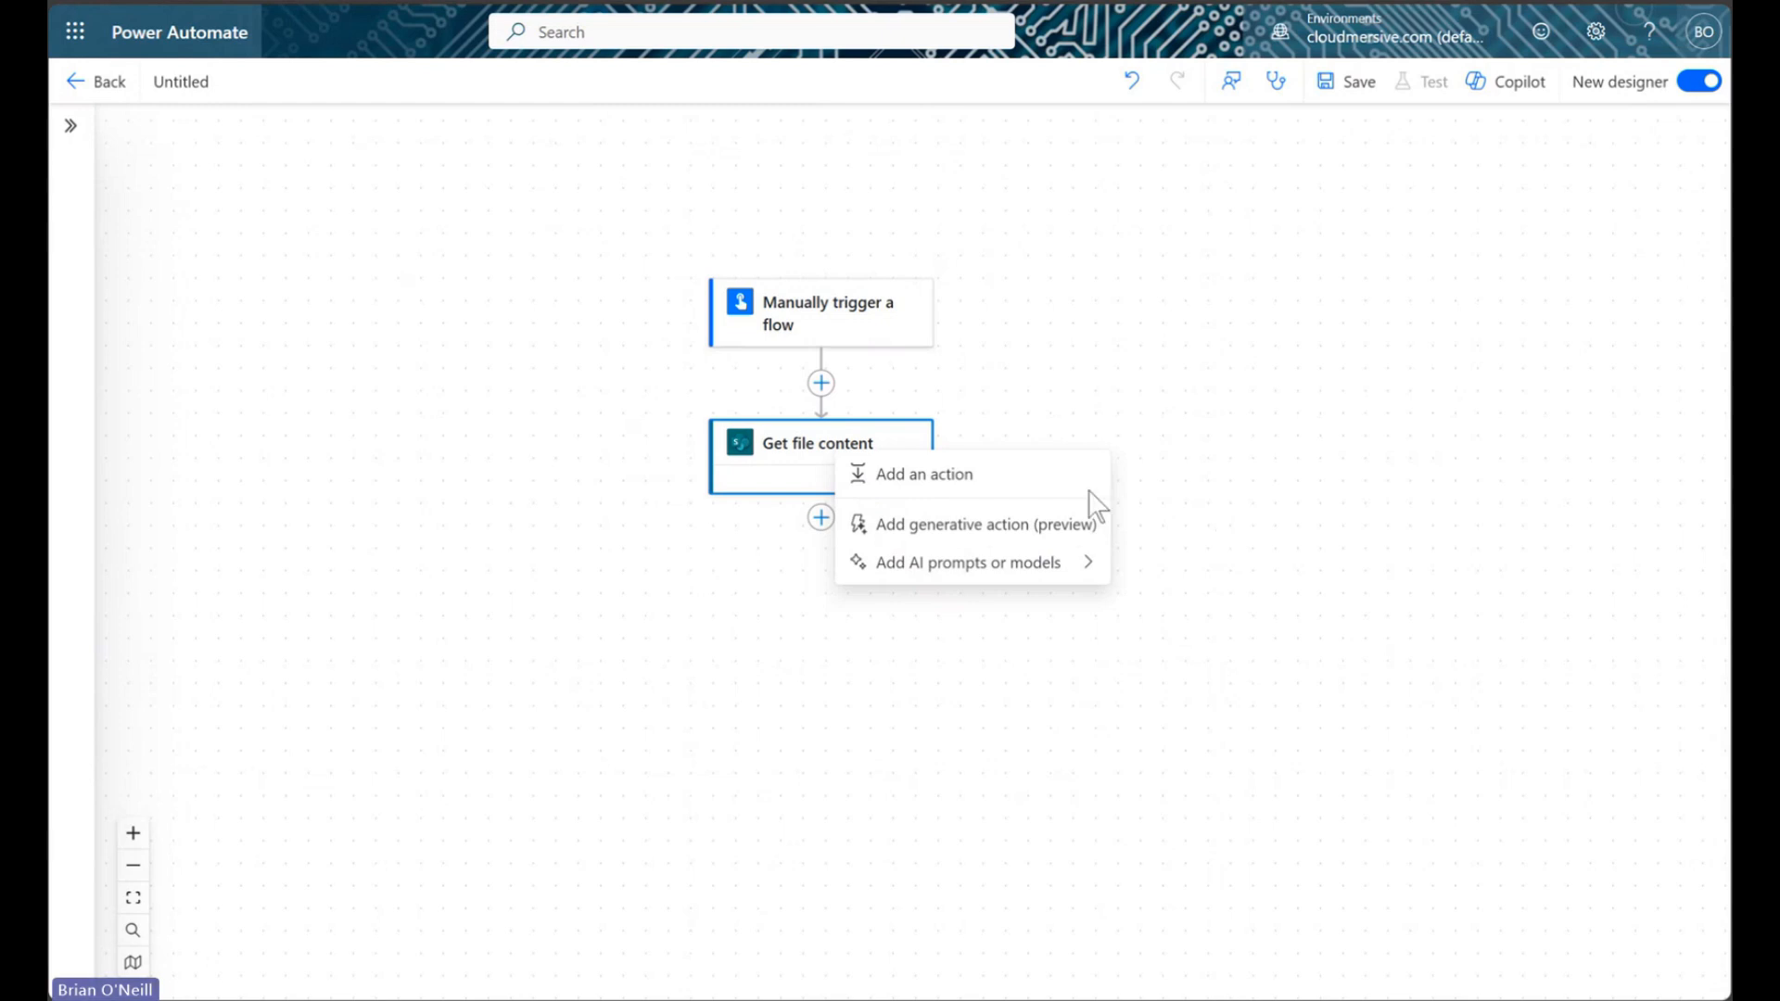
left_click(1047, 492)
type("cloudmersive")
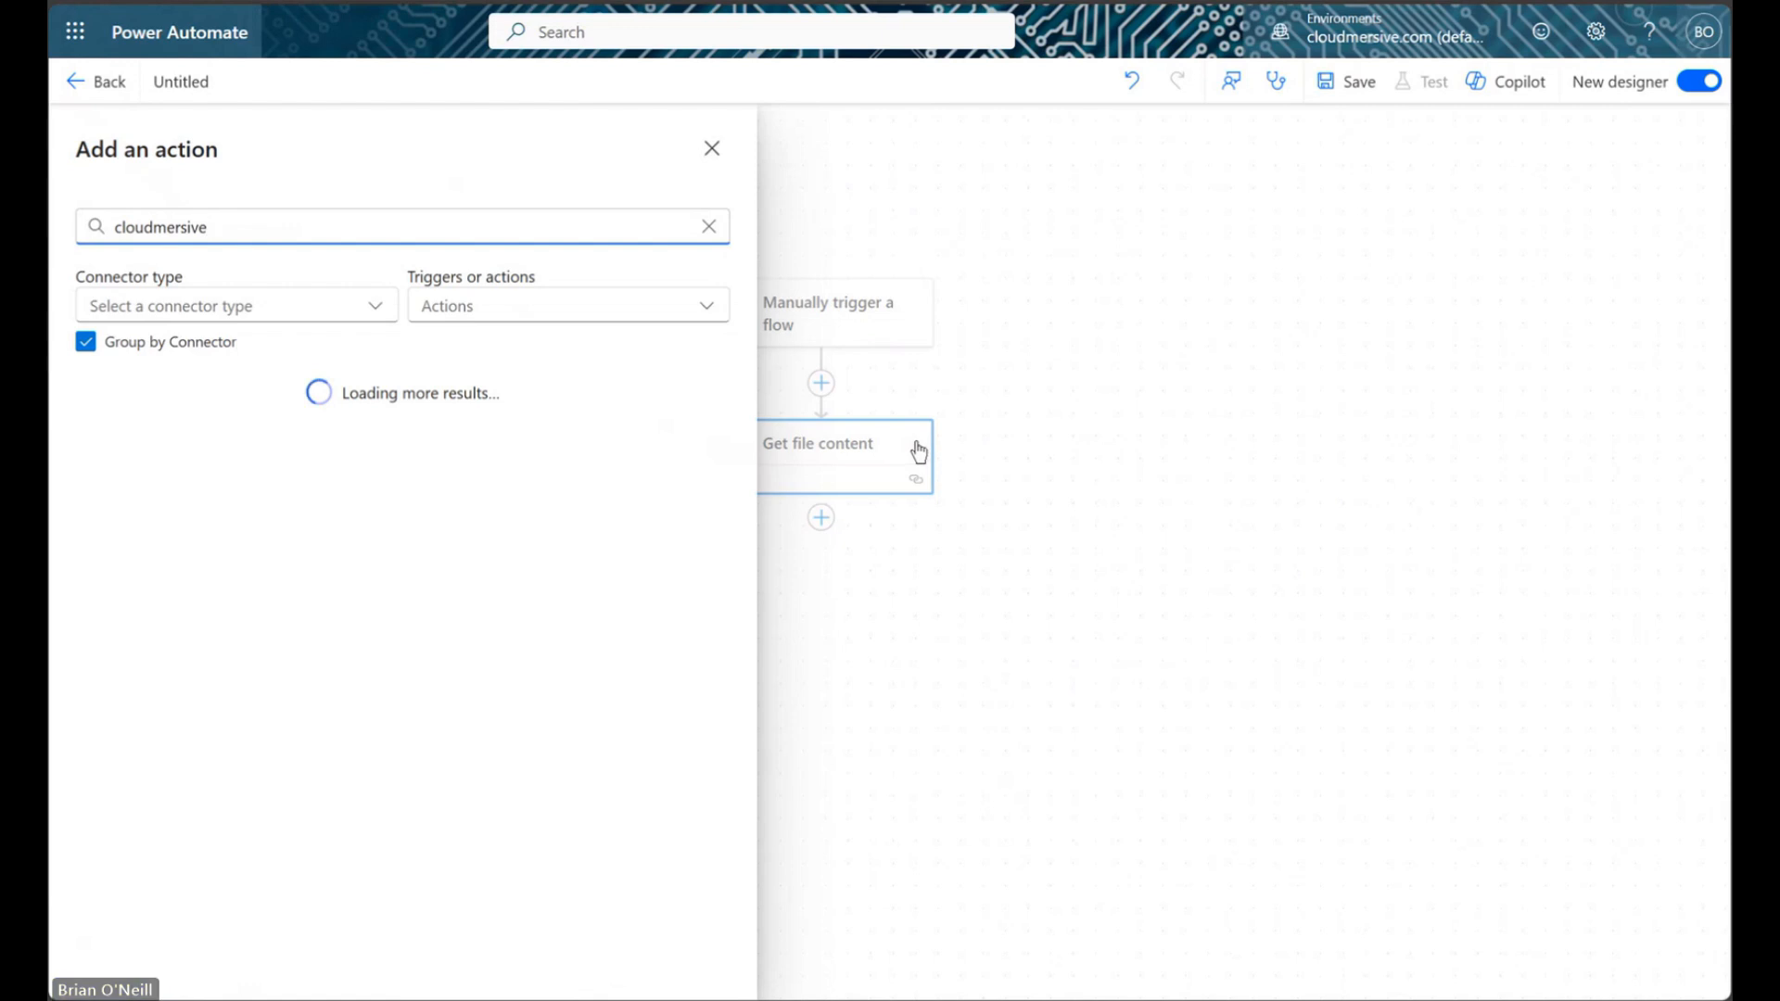
scroll(631, 543, "down", 15)
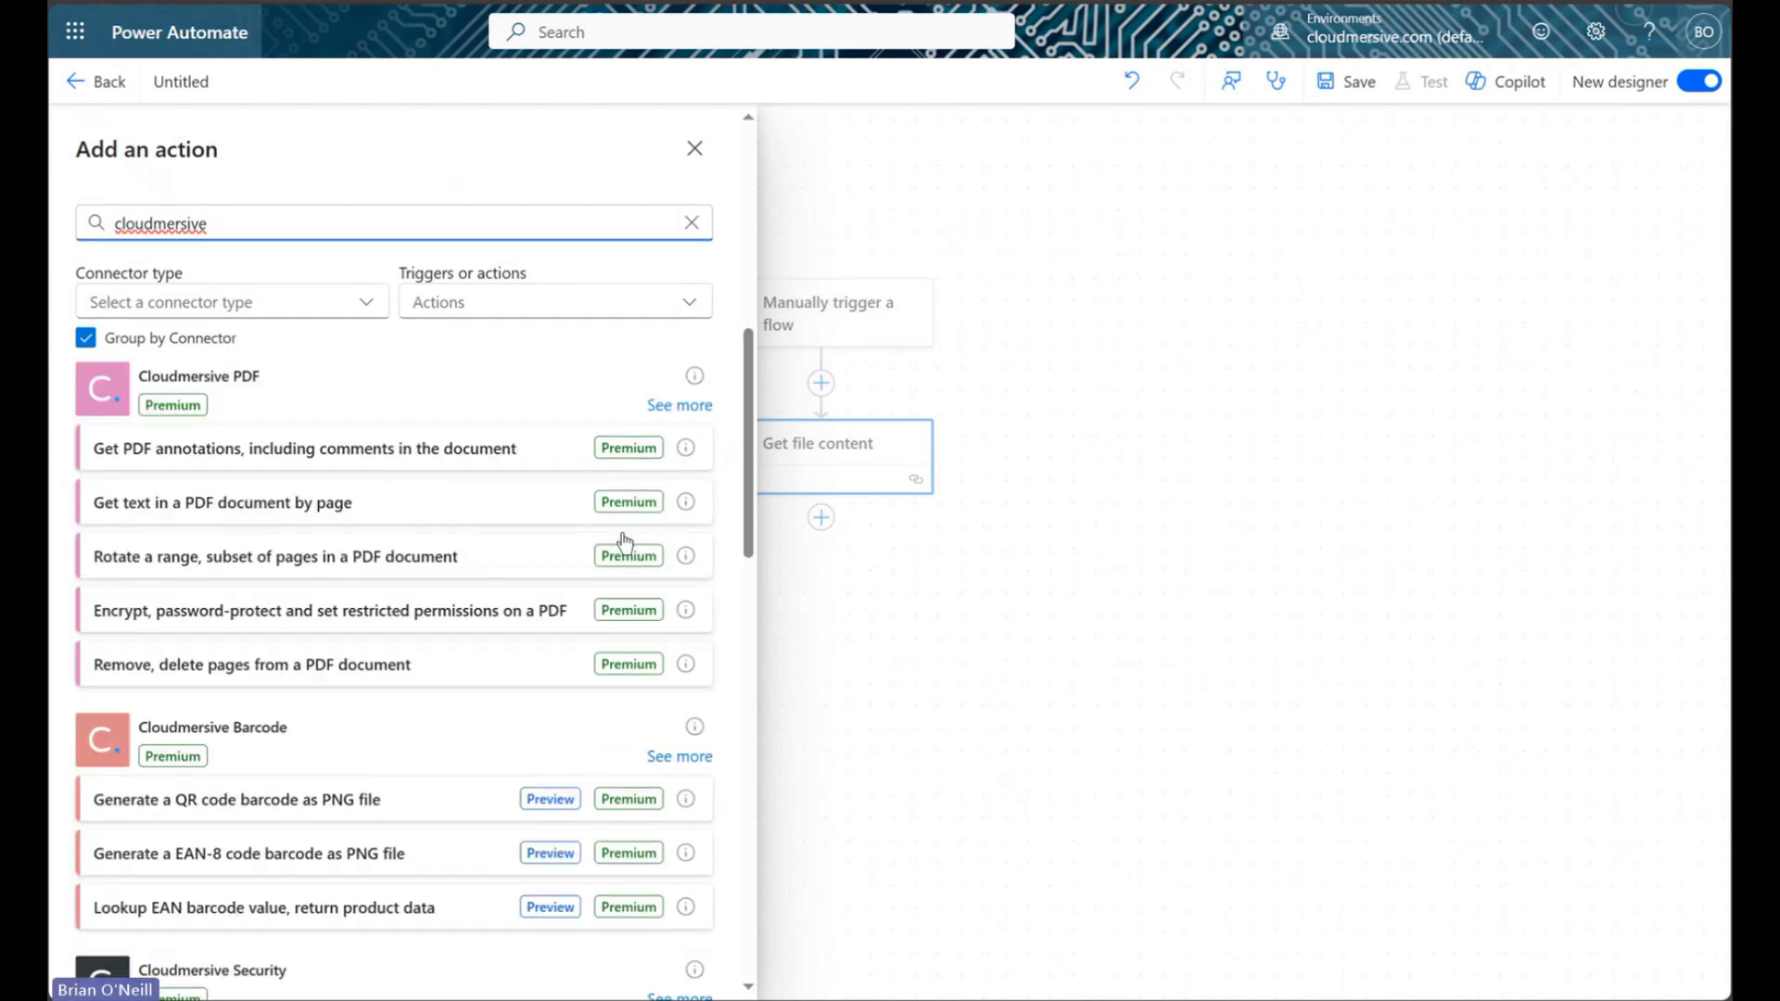
scroll(626, 542, "down", 2)
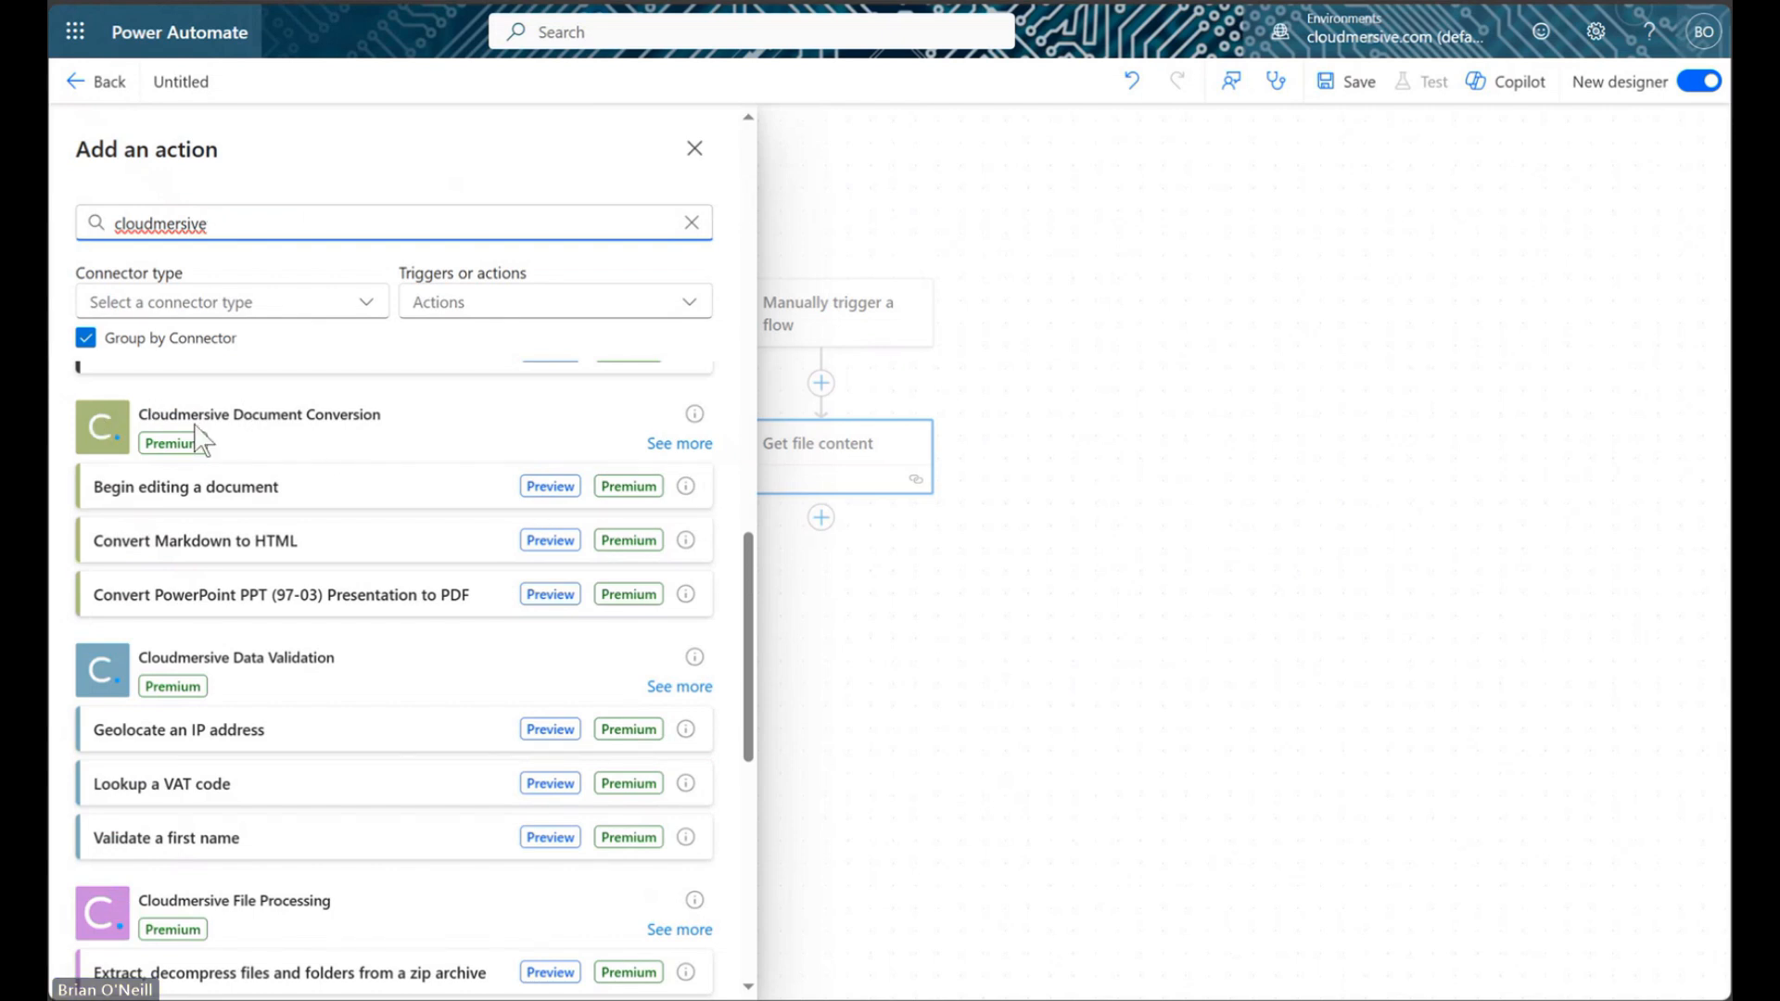
left_click(674, 445)
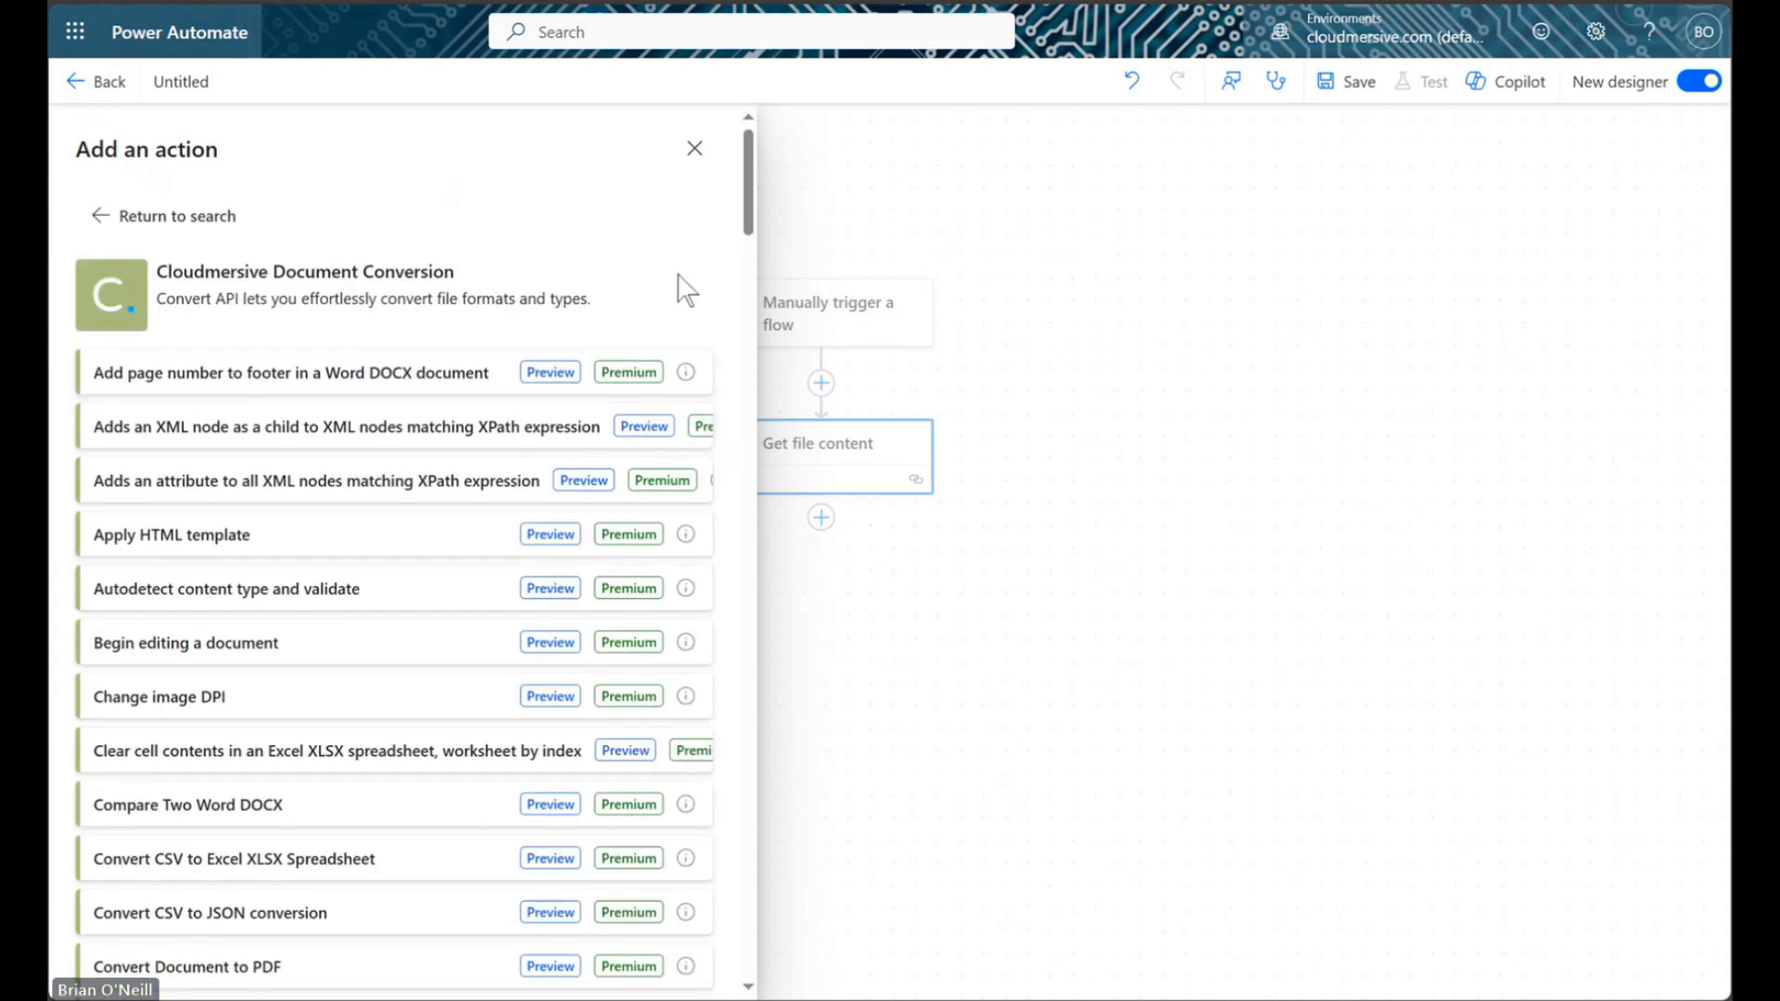
key("ctrl+f")
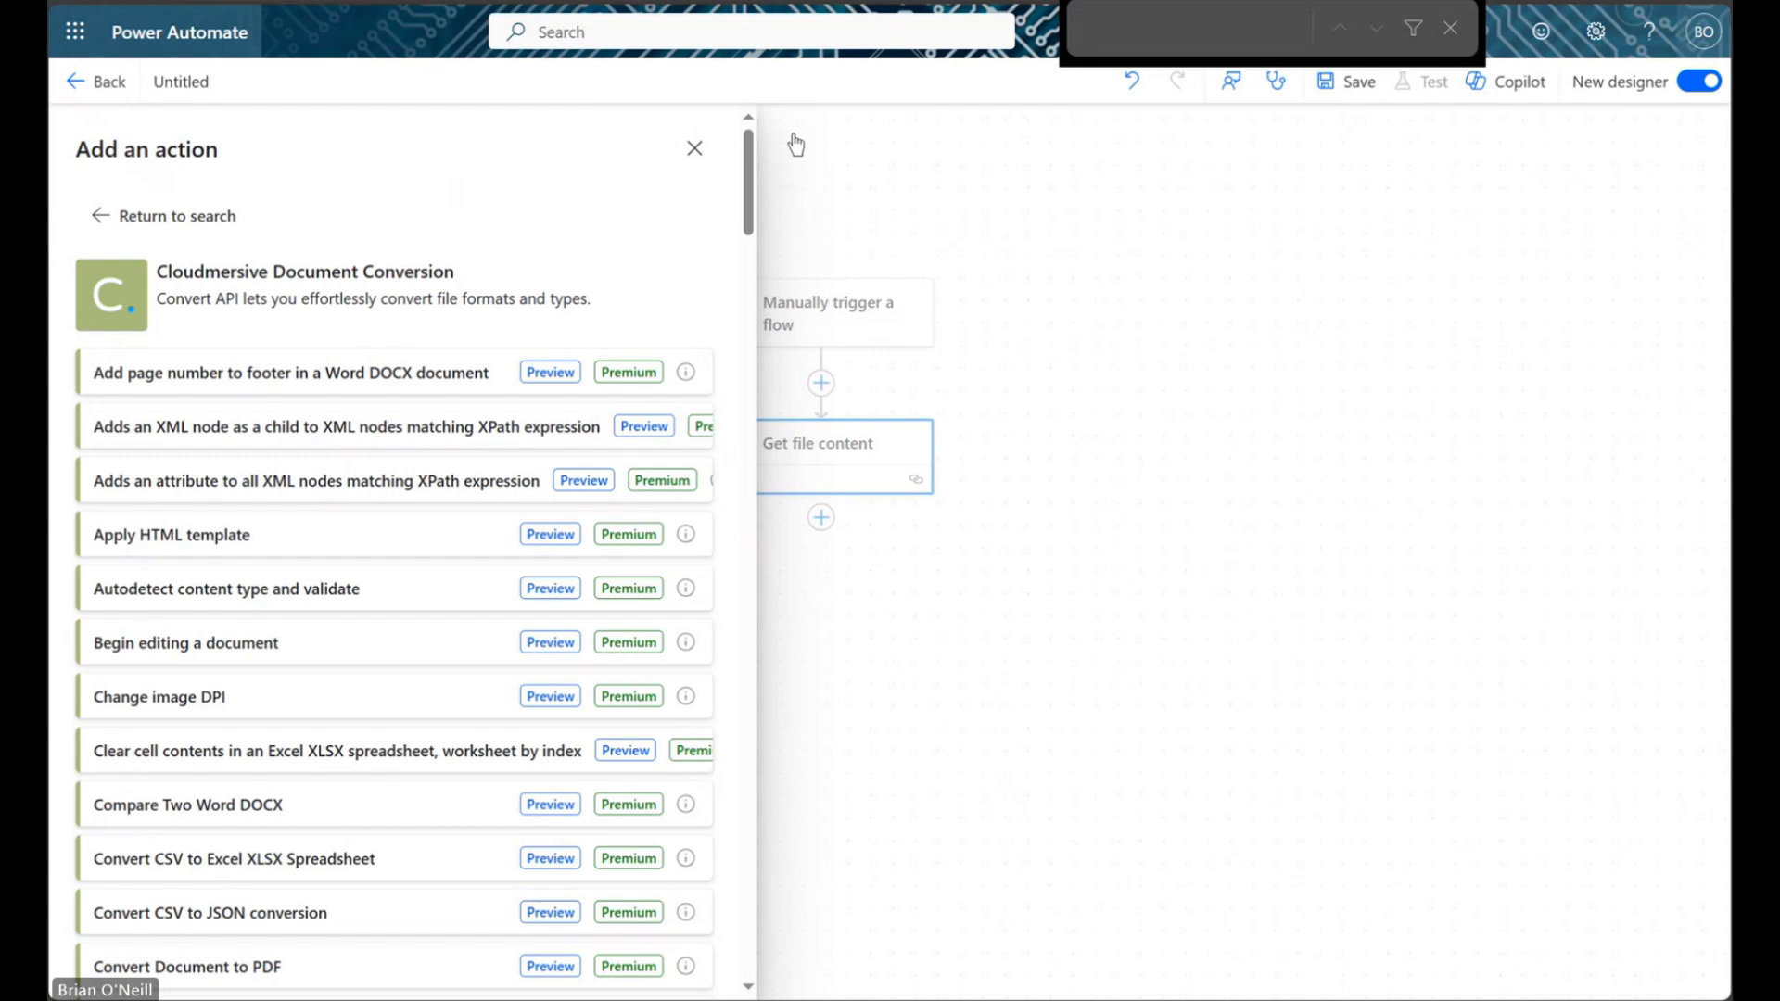
type("convert excel")
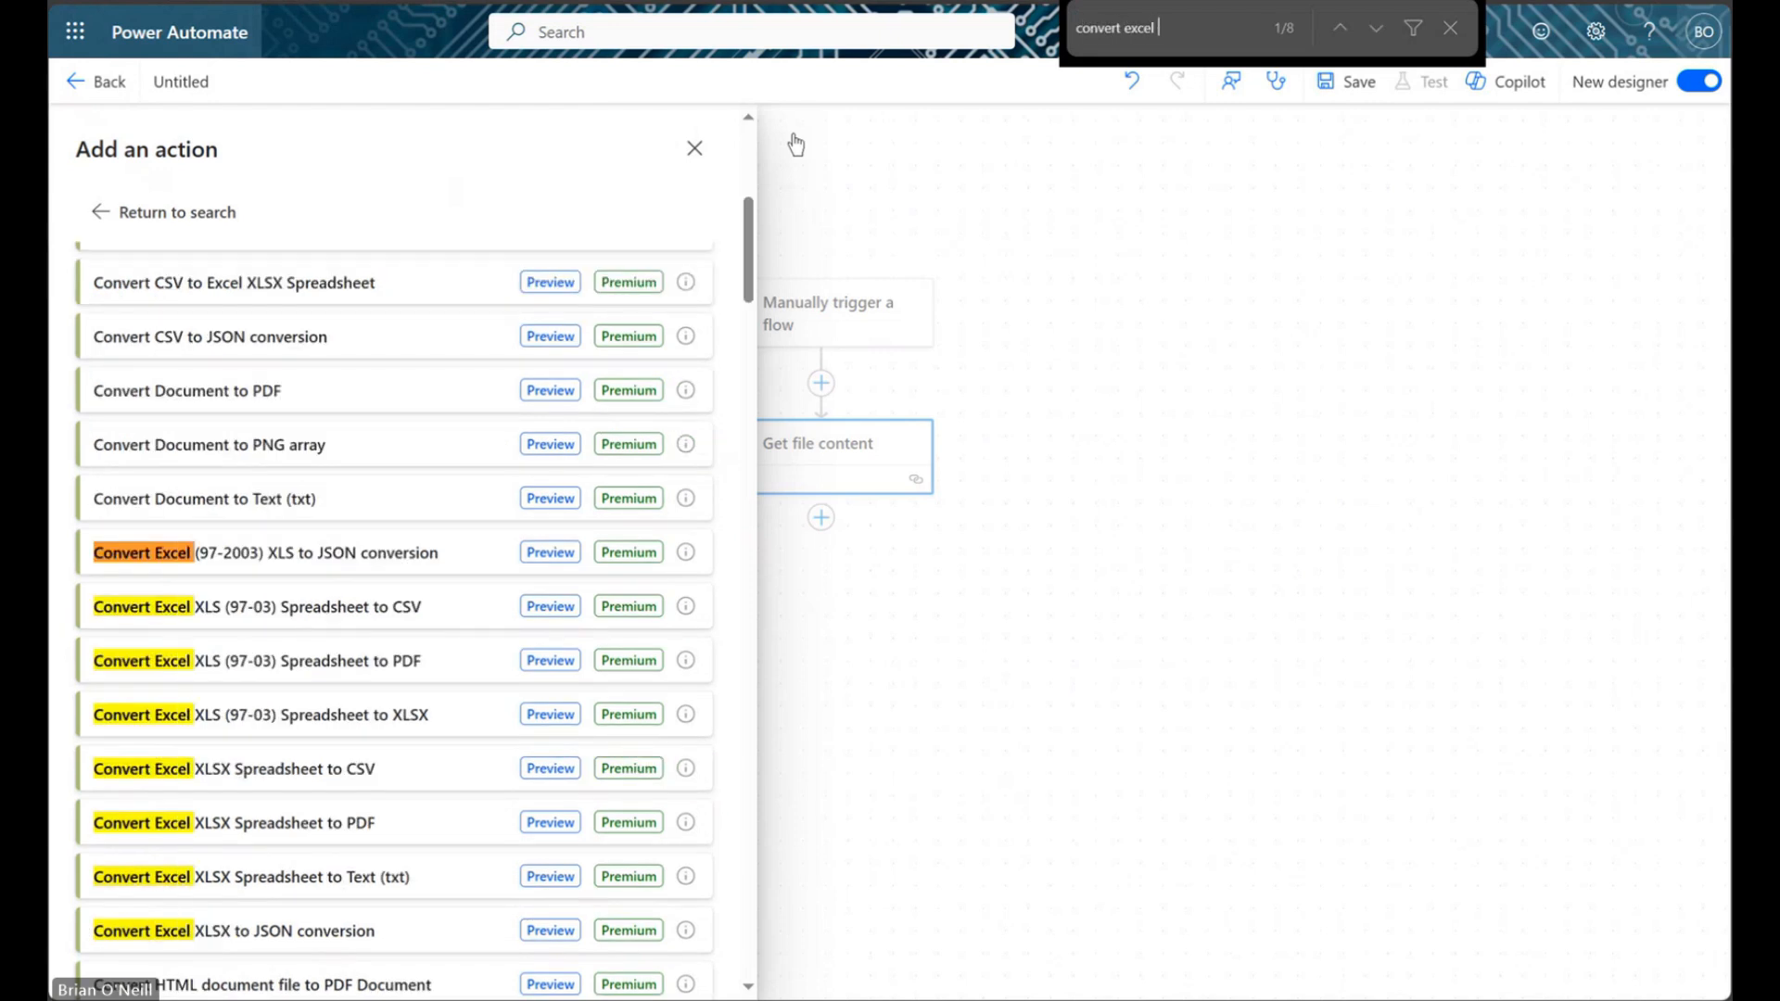
type(" xlsx spreadshee")
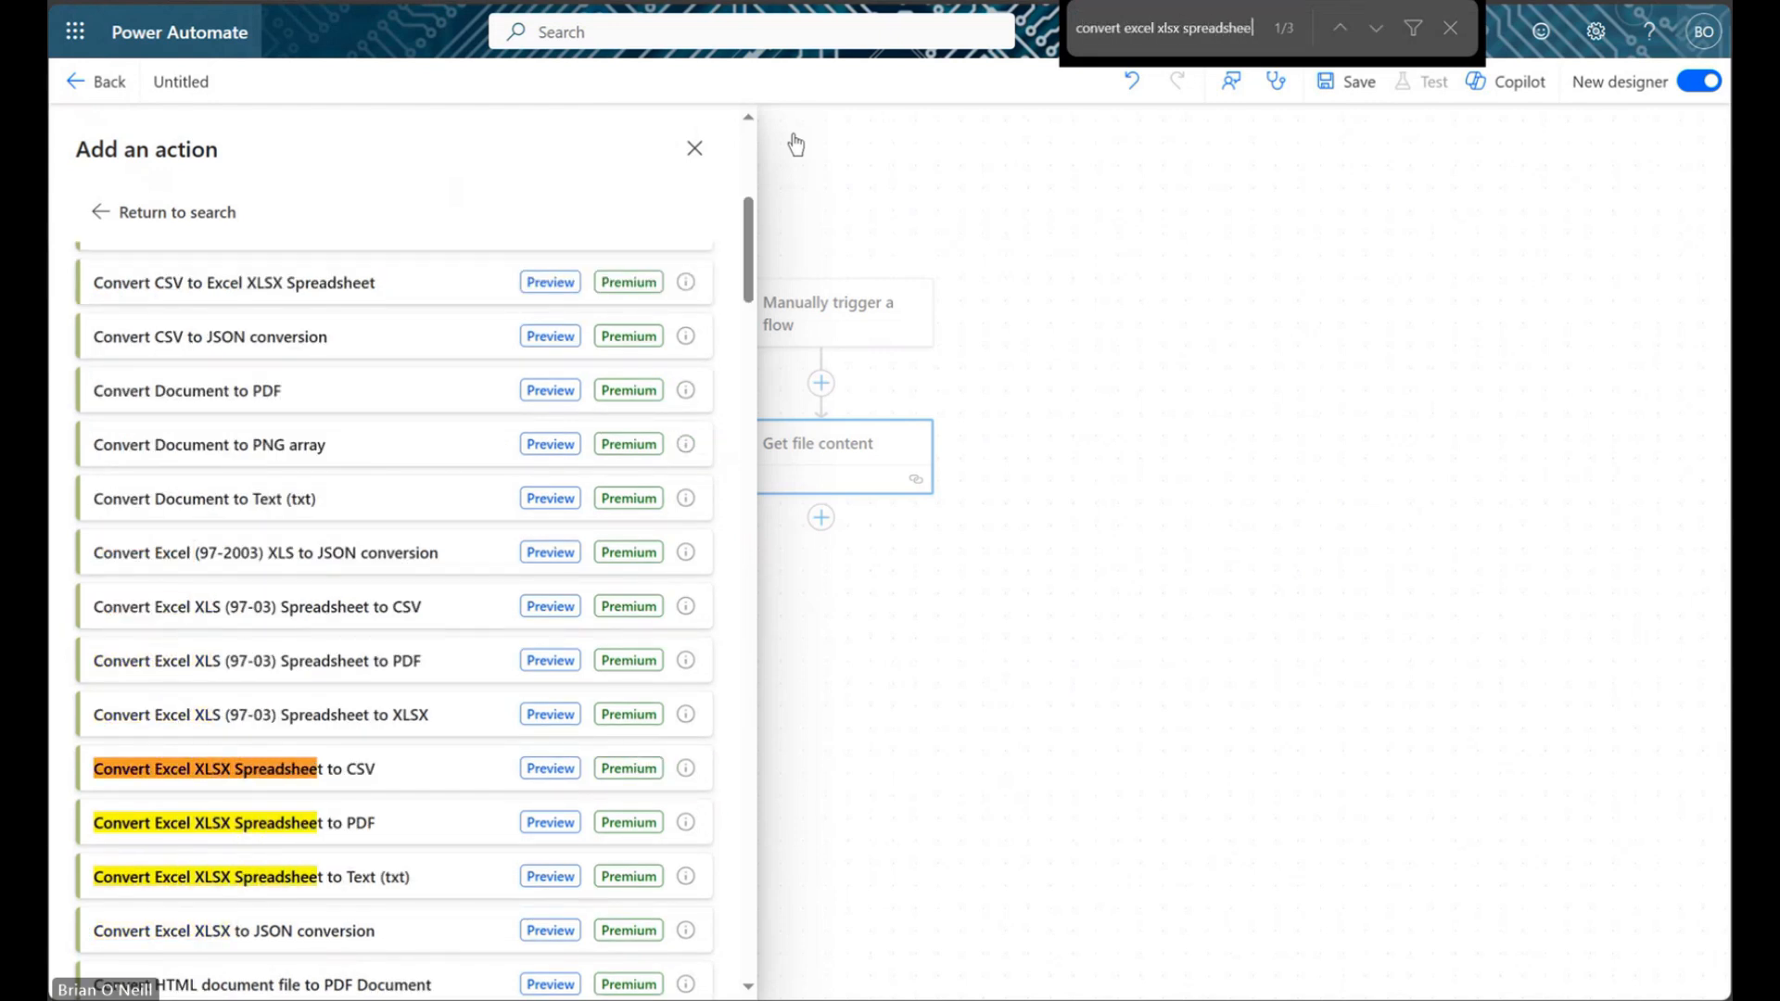
type("t to text")
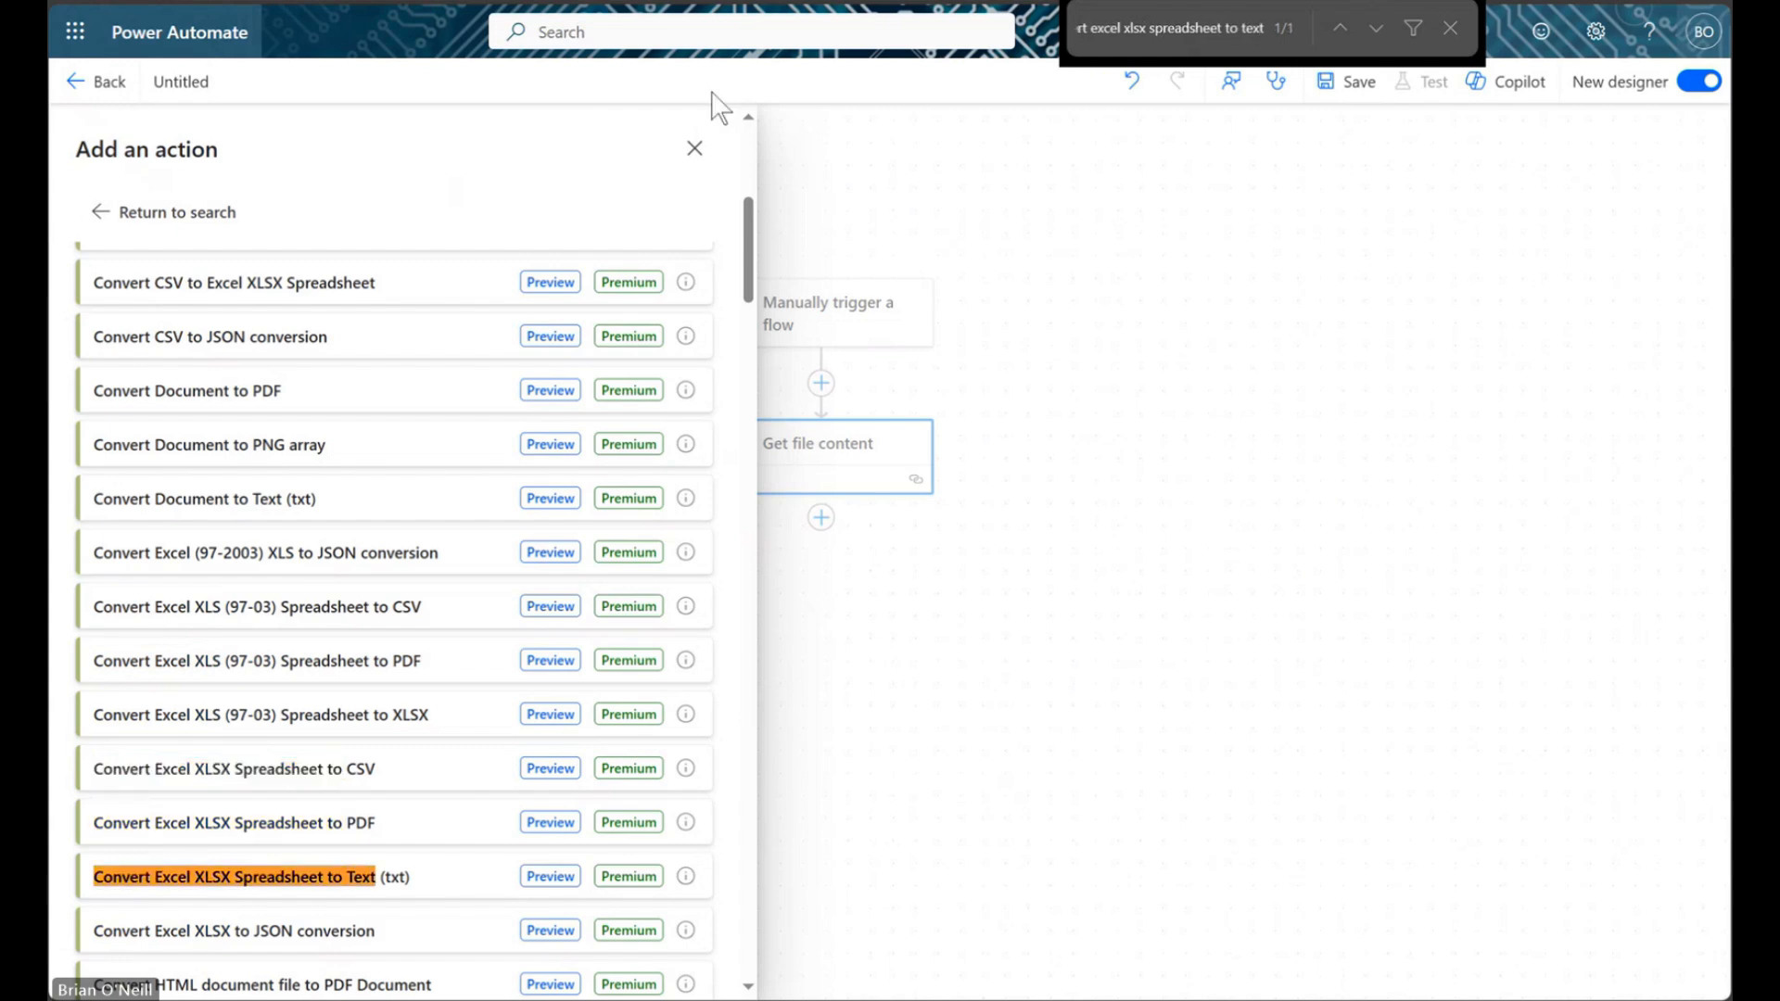
scroll(426, 438, "down", 5)
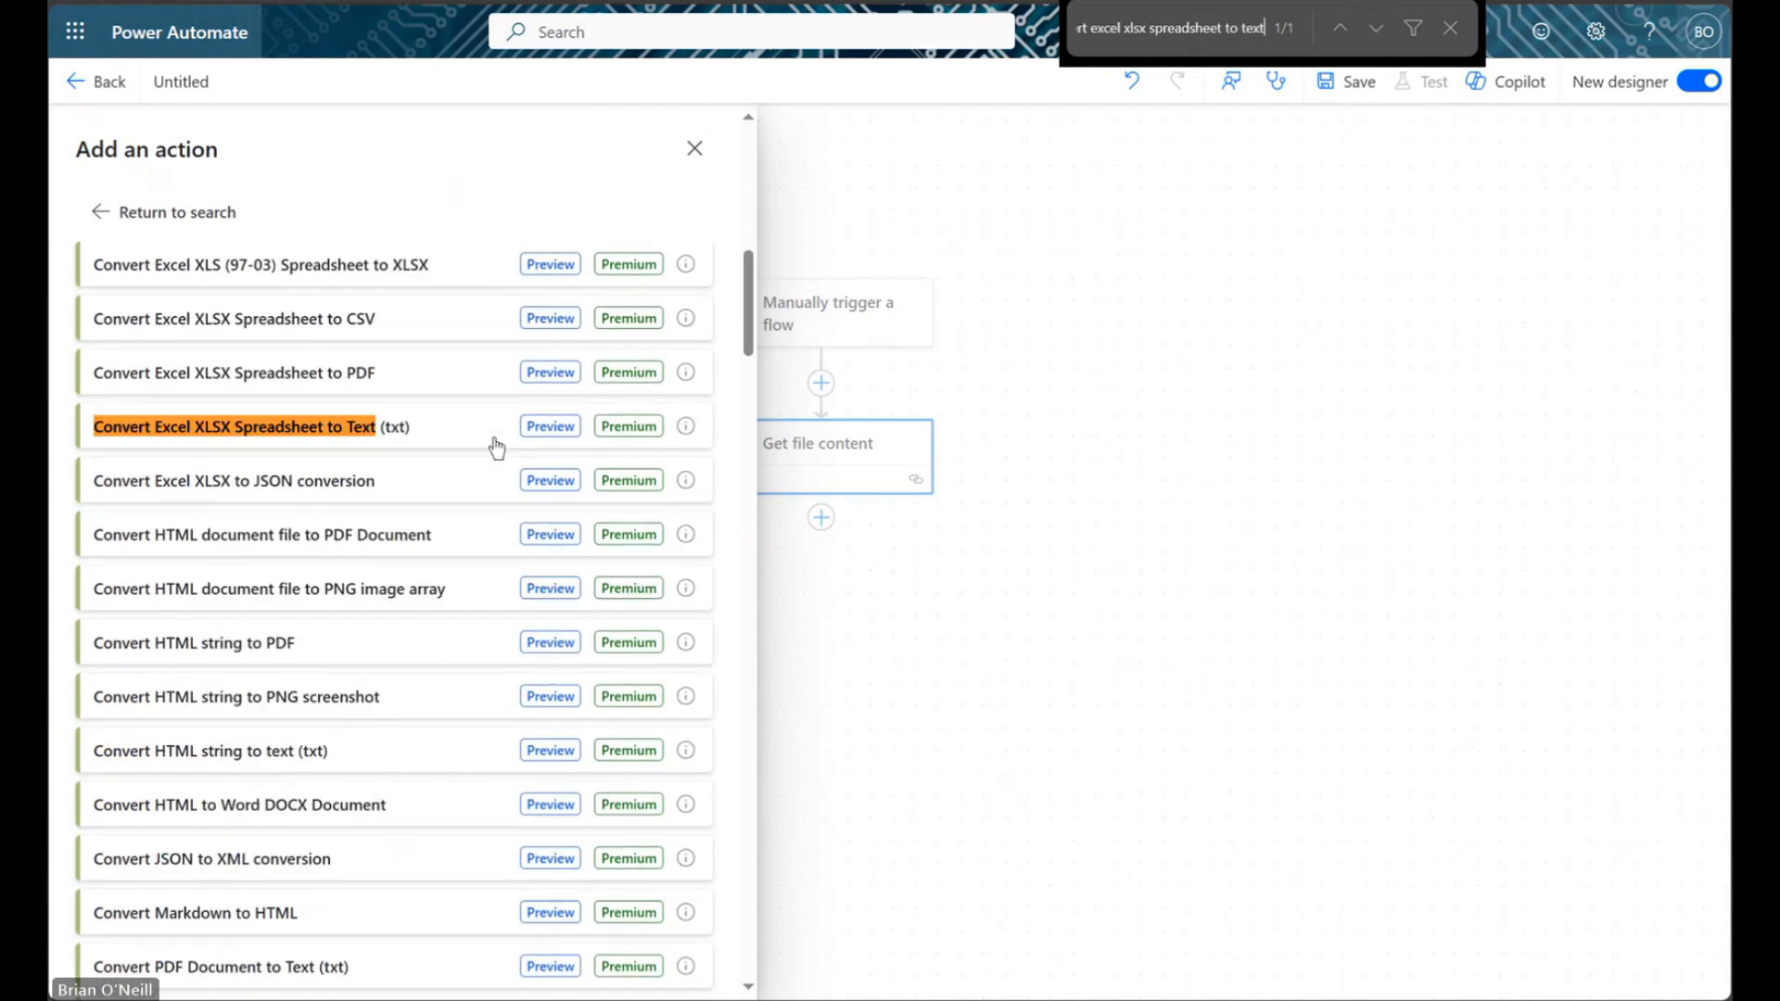
left_click(425, 438)
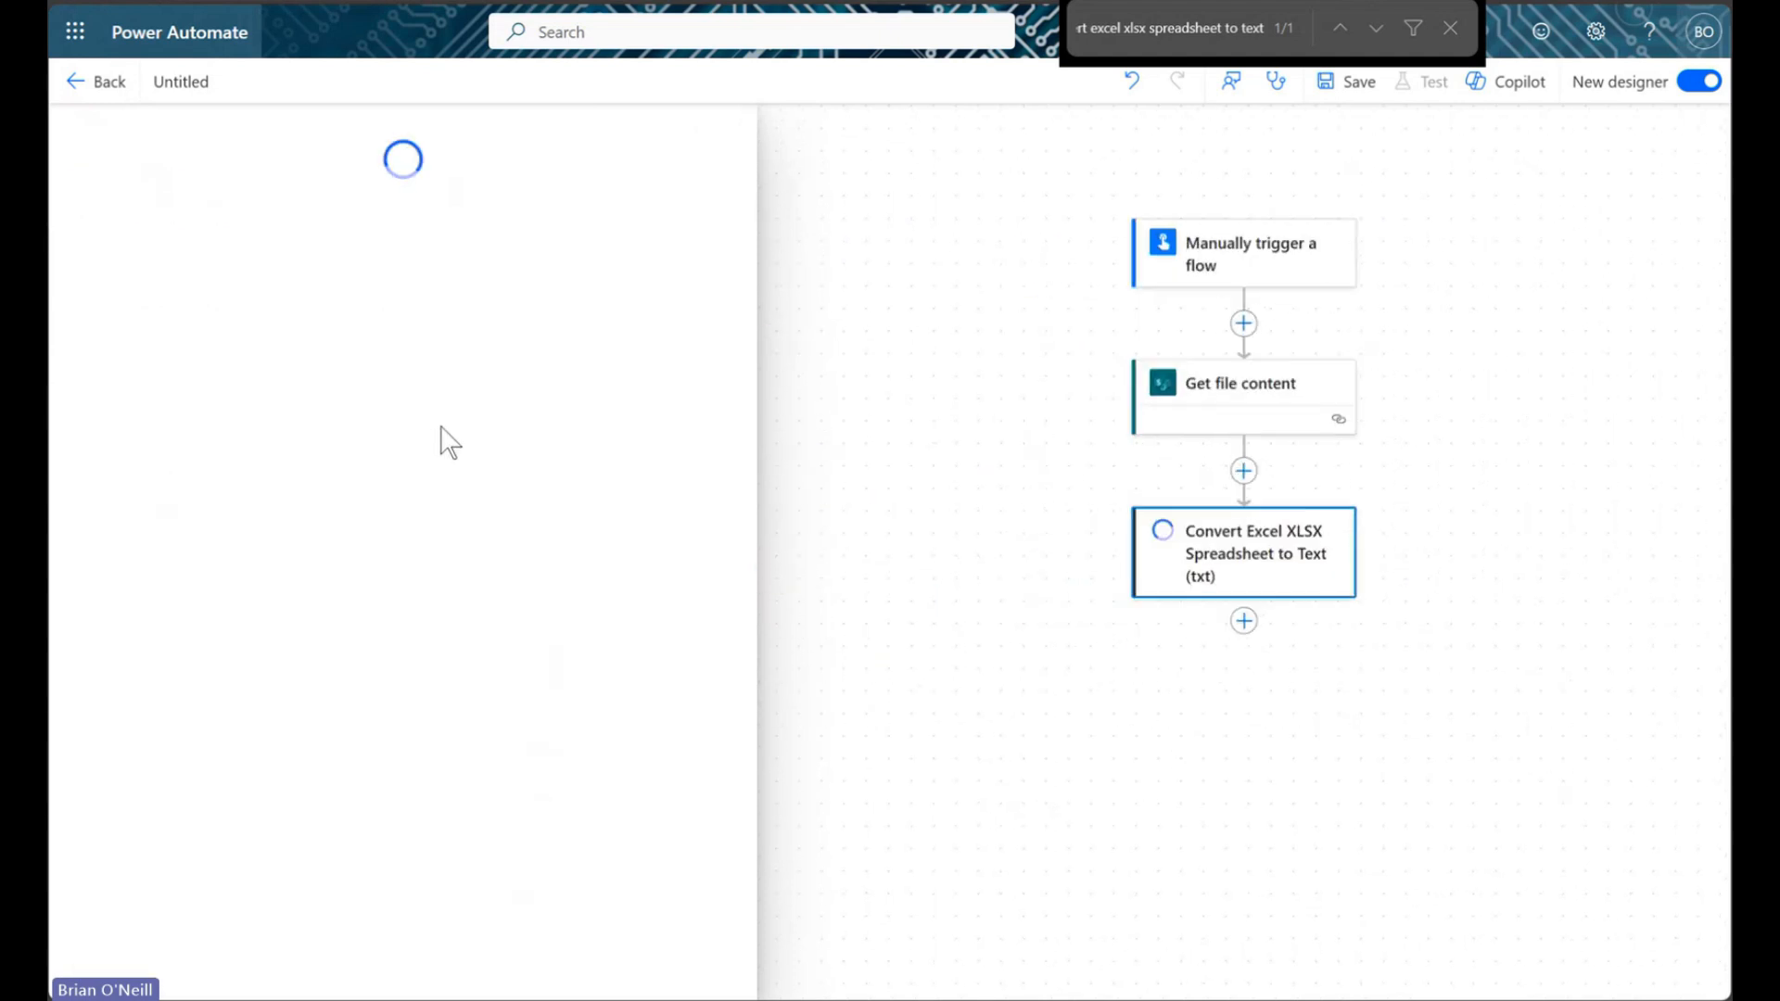
left_click(1450, 28)
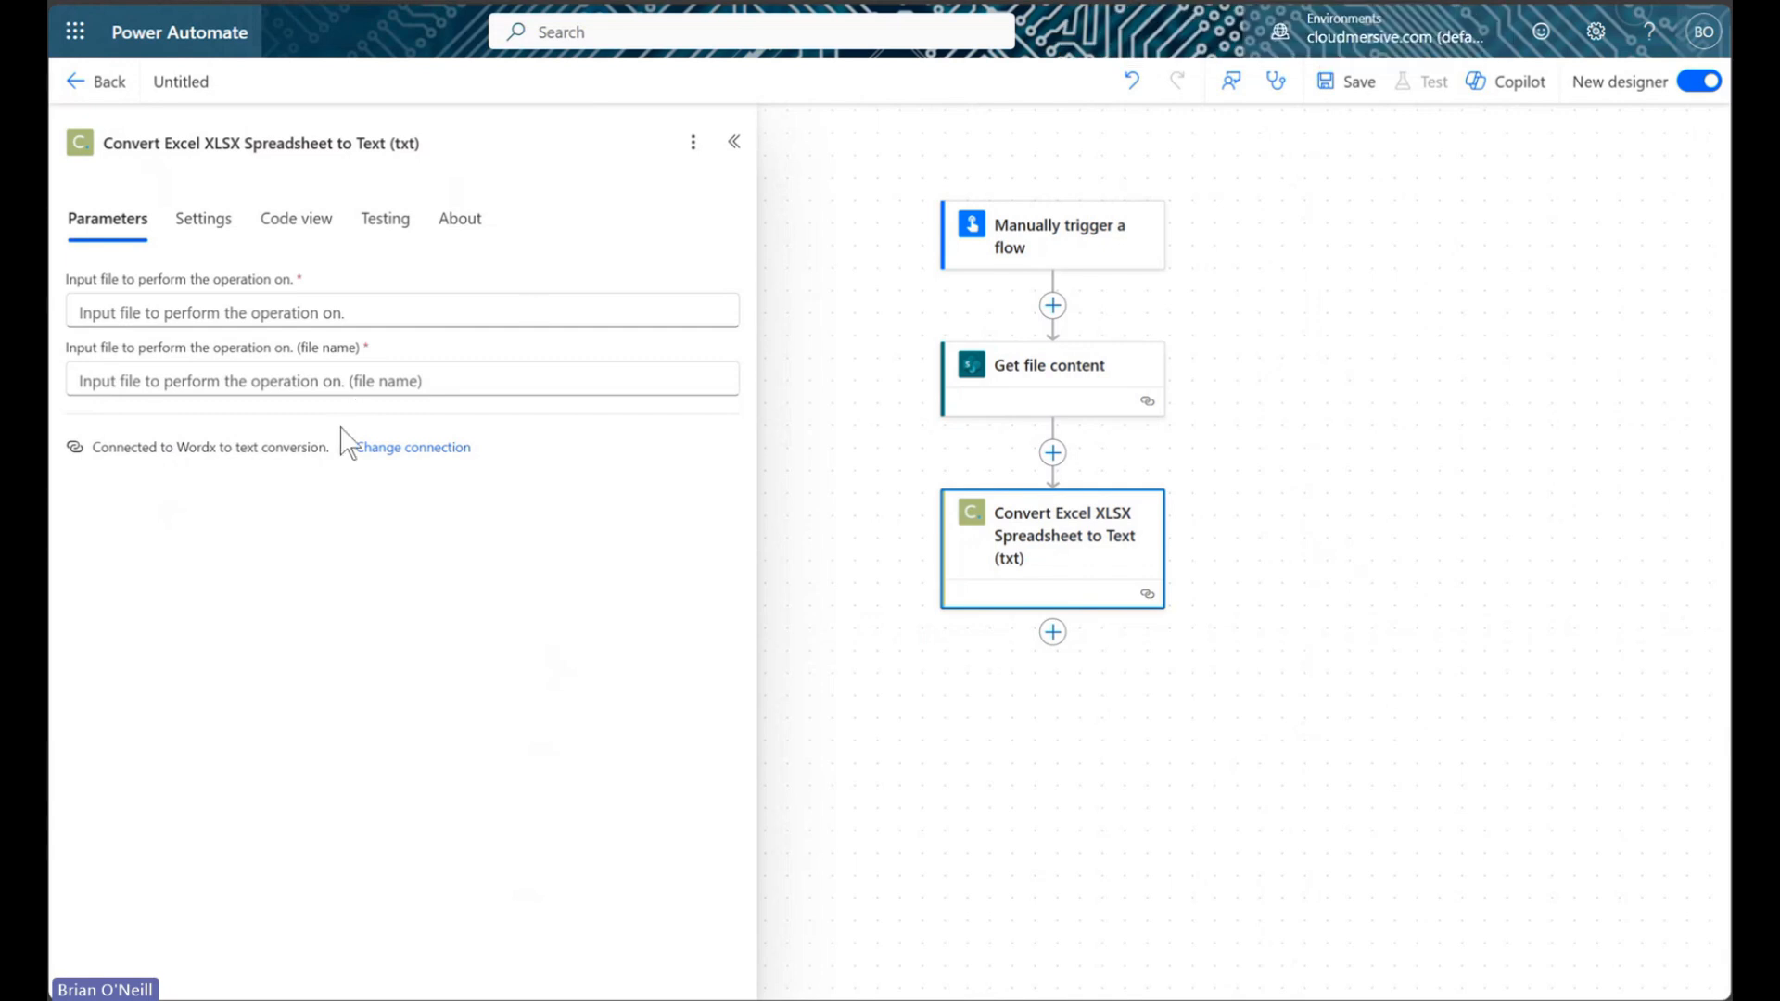
Switch the Convert Excel XLSX to Text step's connection to Document Conversion
left_click(420, 450)
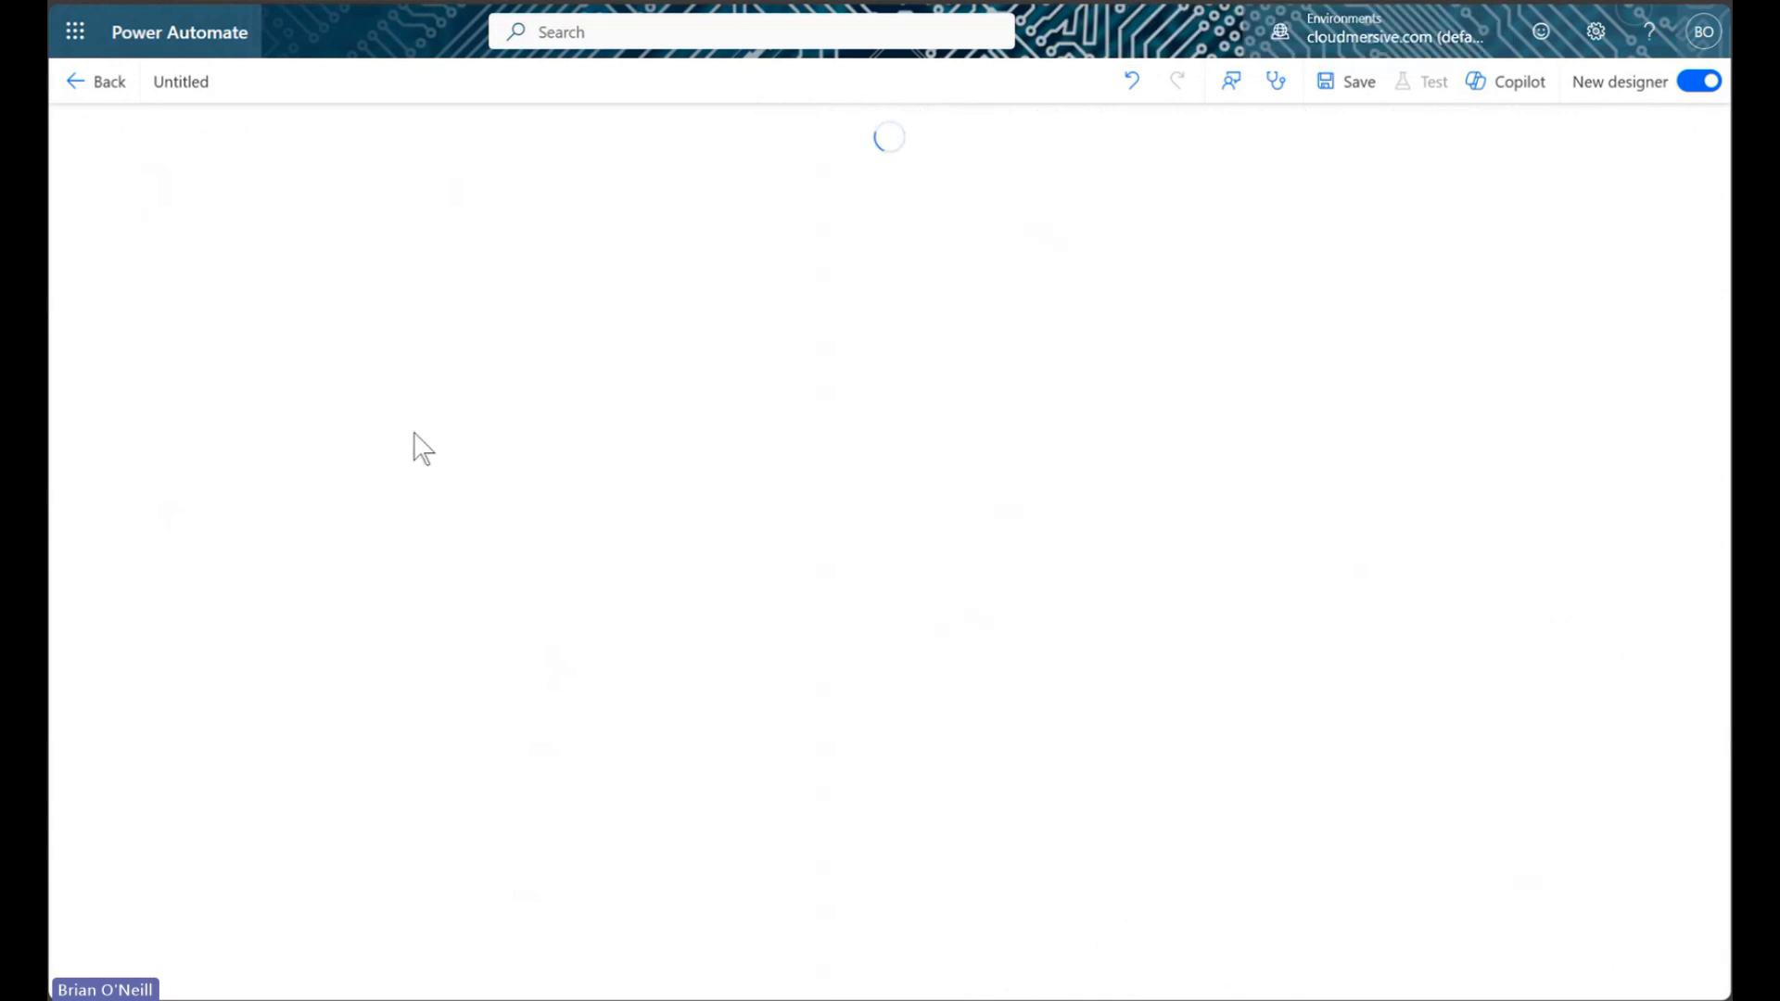
left_click(383, 419)
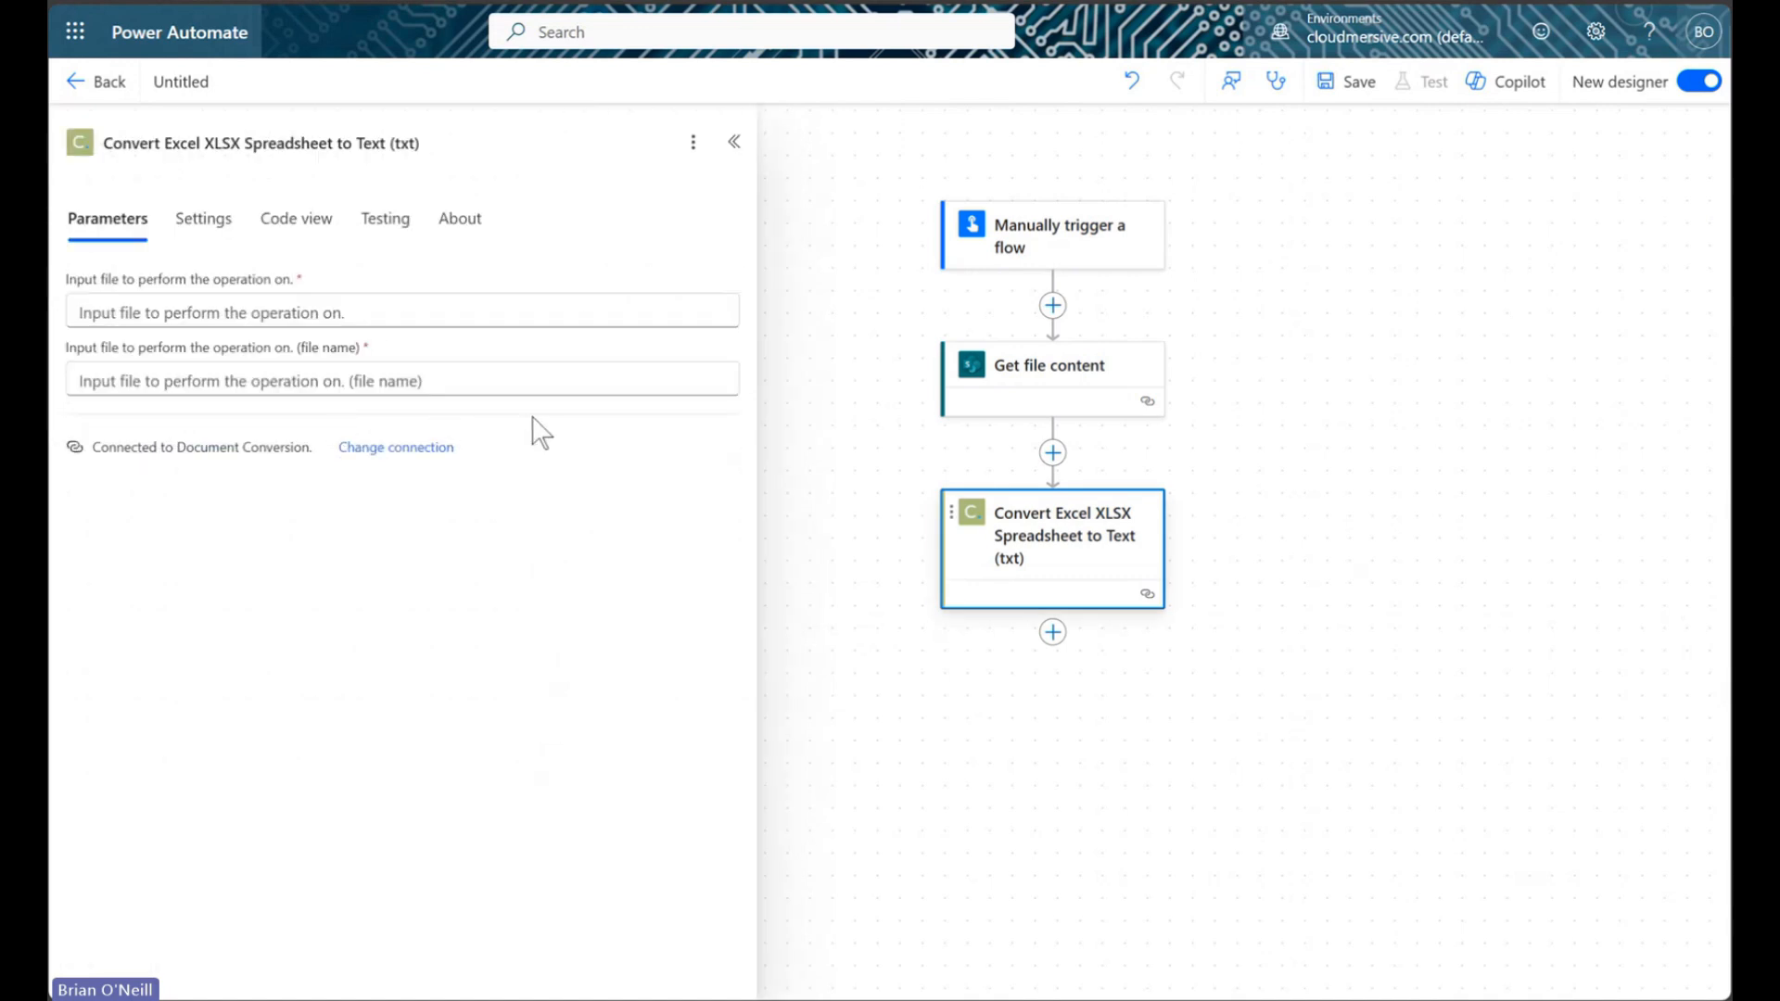
left_click_drag(1363, 434, 1288, 362)
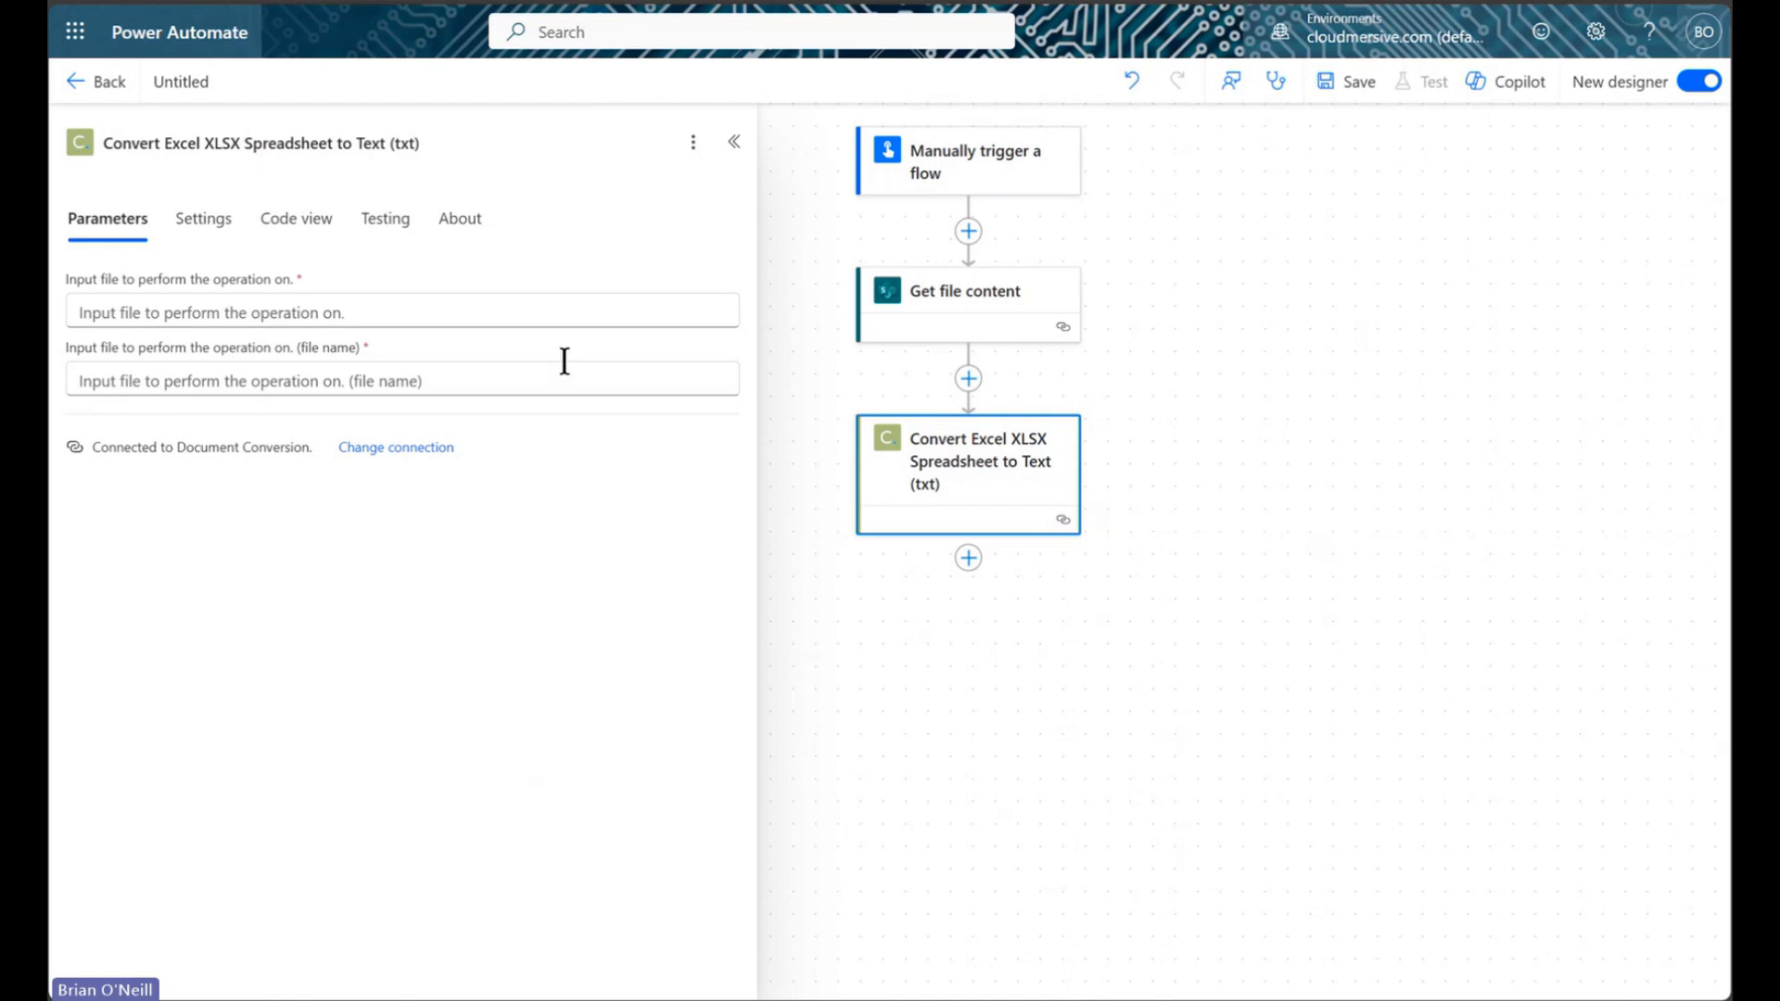
Set the conversion step's input file to File Content and its file name to file.xlsx
left_click(385, 299)
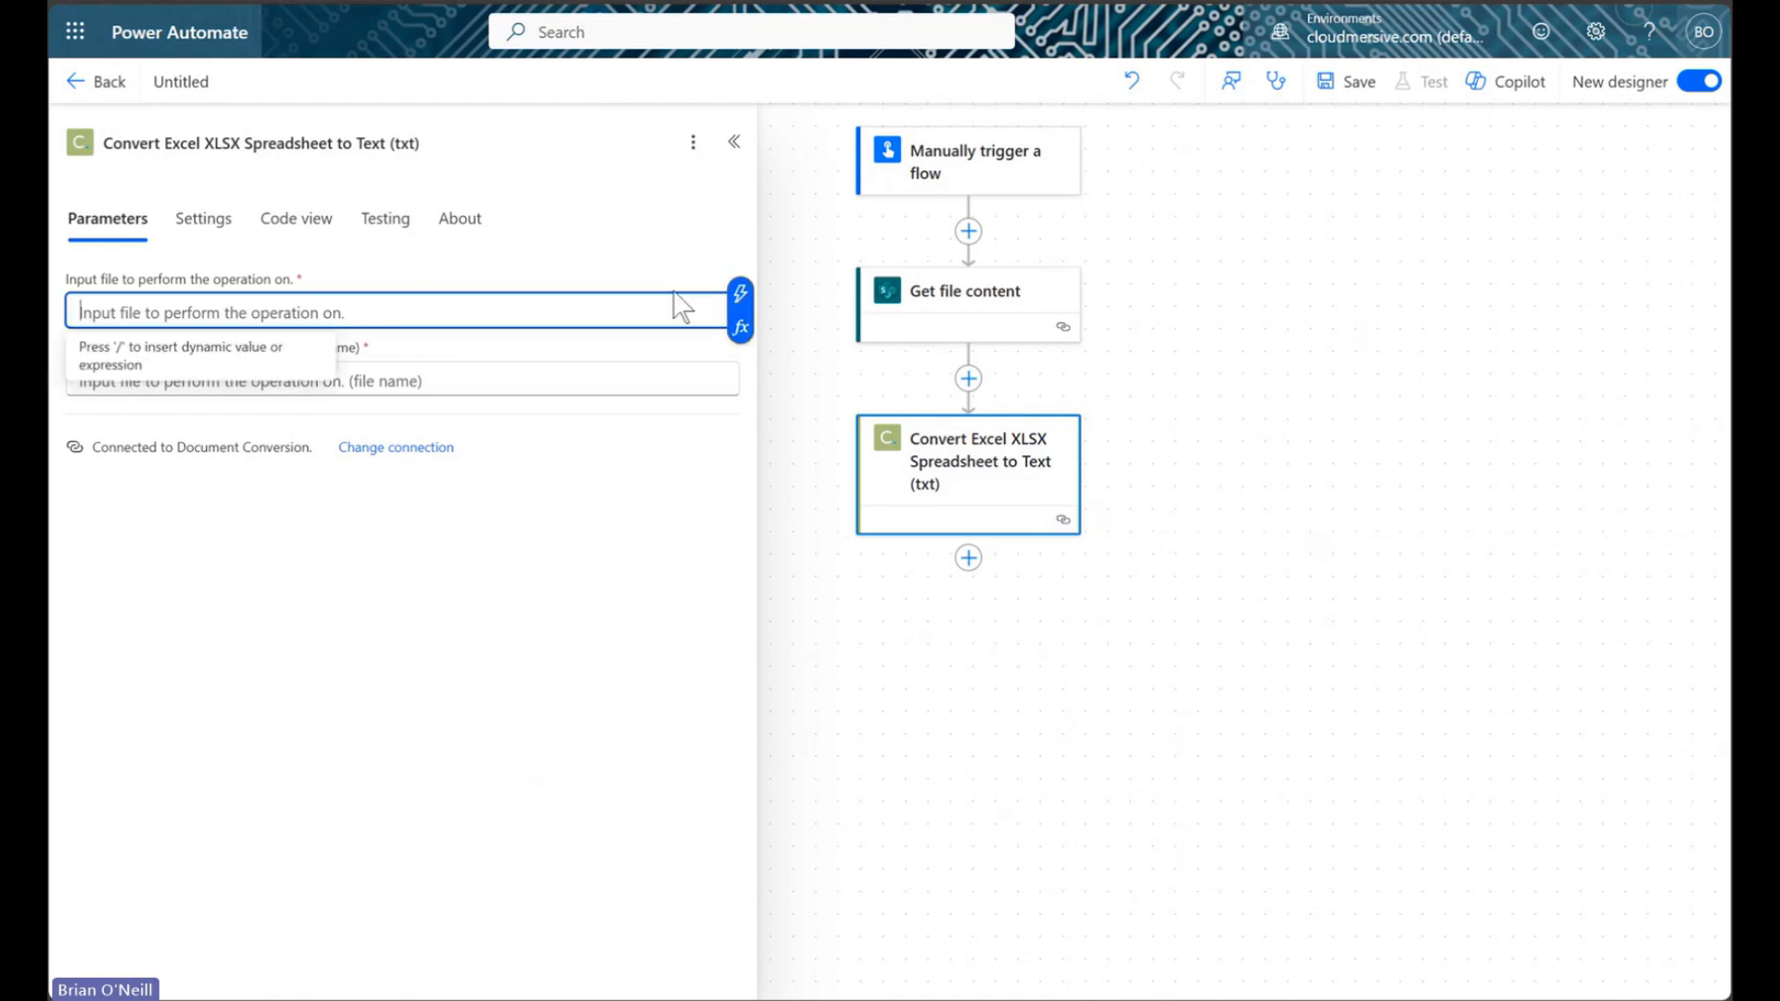
left_click(735, 295)
left_click(880, 446)
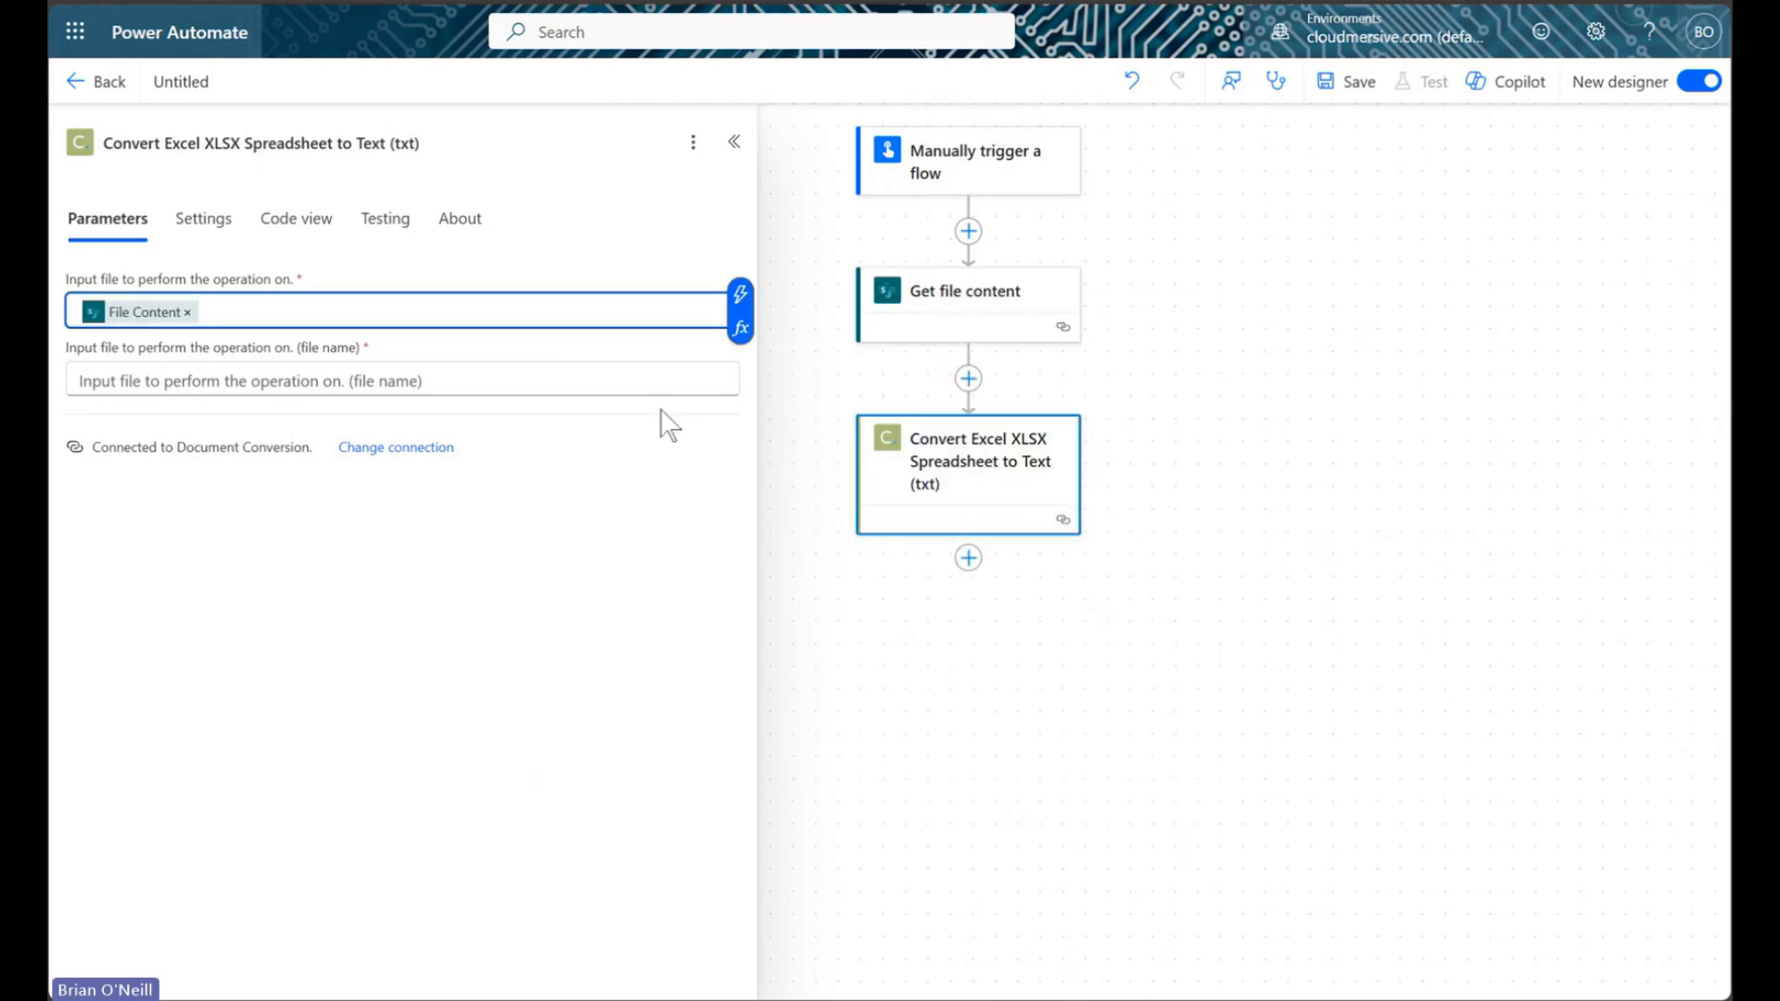
left_click(518, 378)
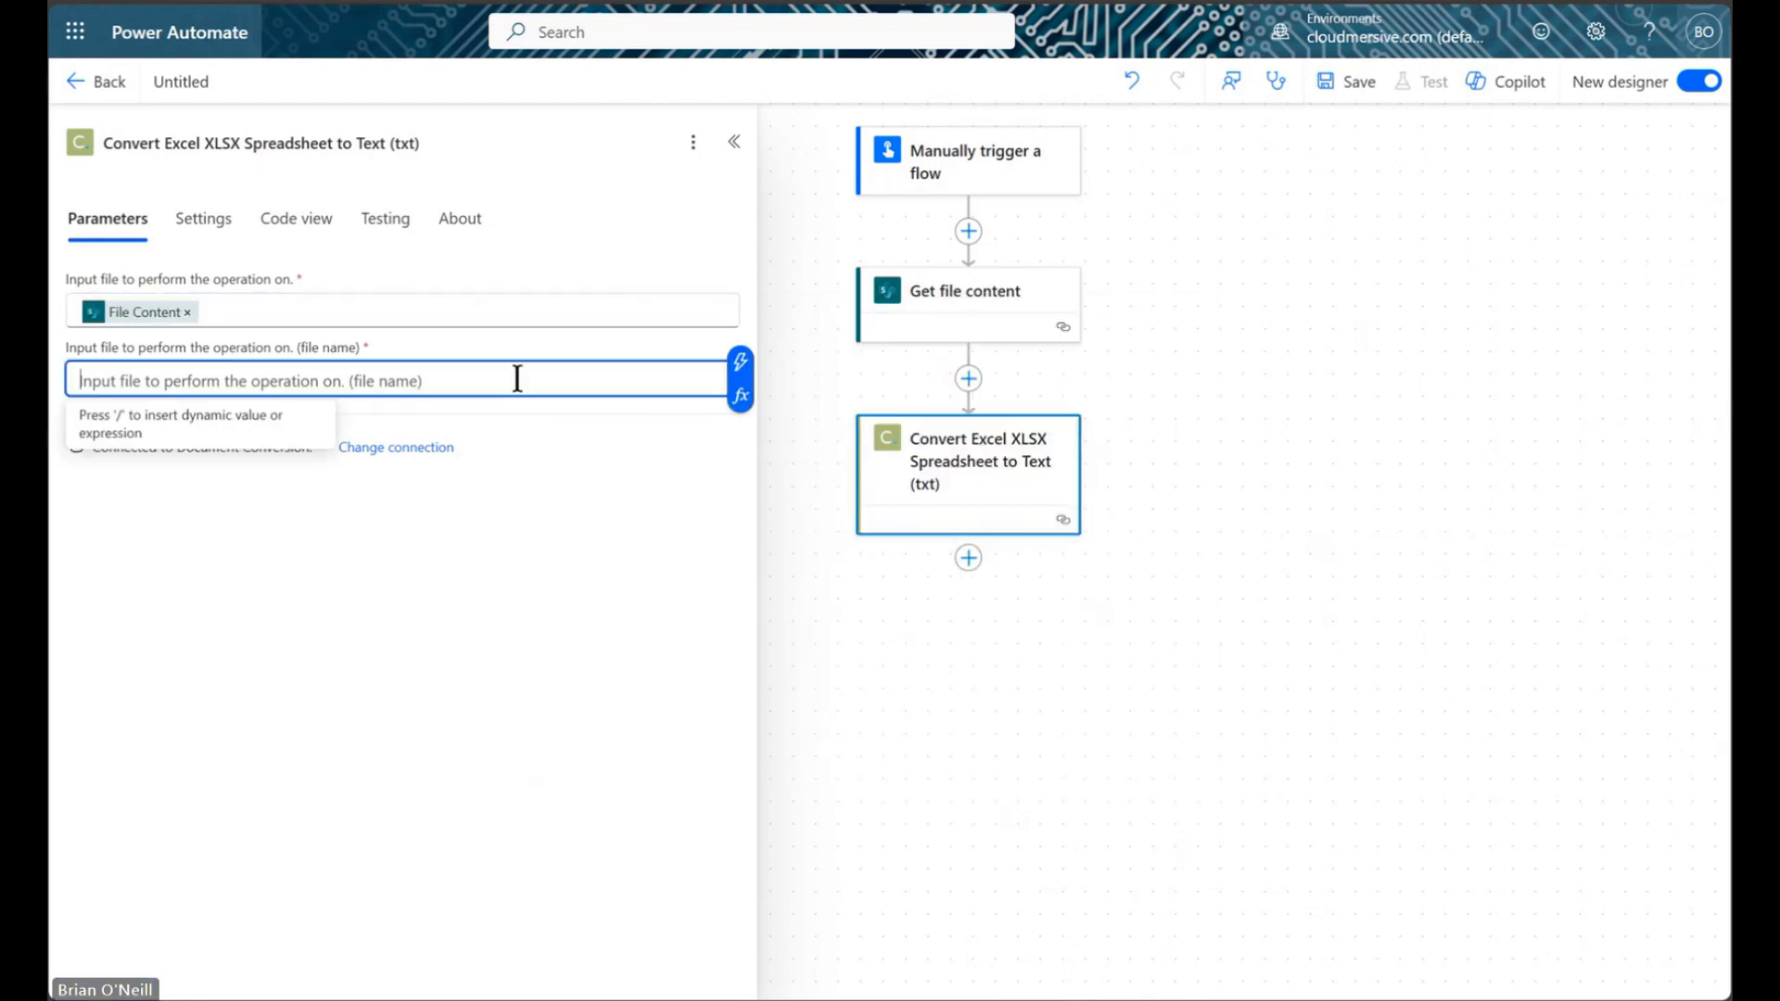
type("file.xlsx")
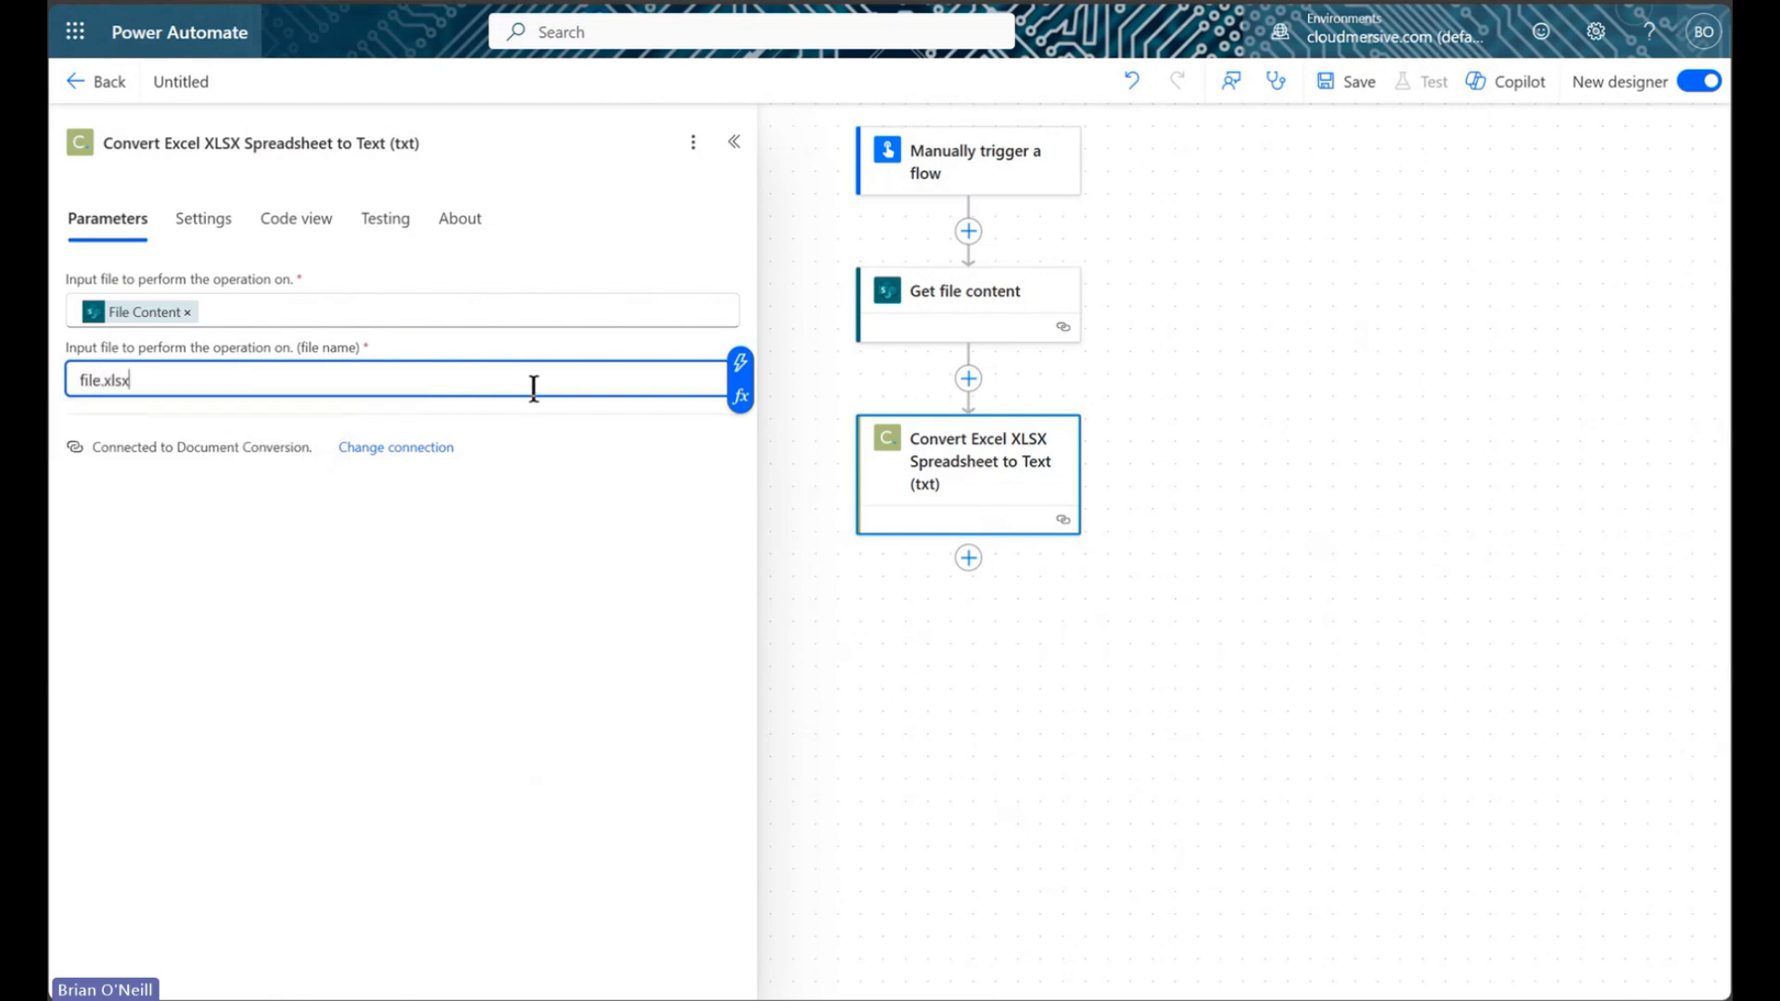
left_click(594, 443)
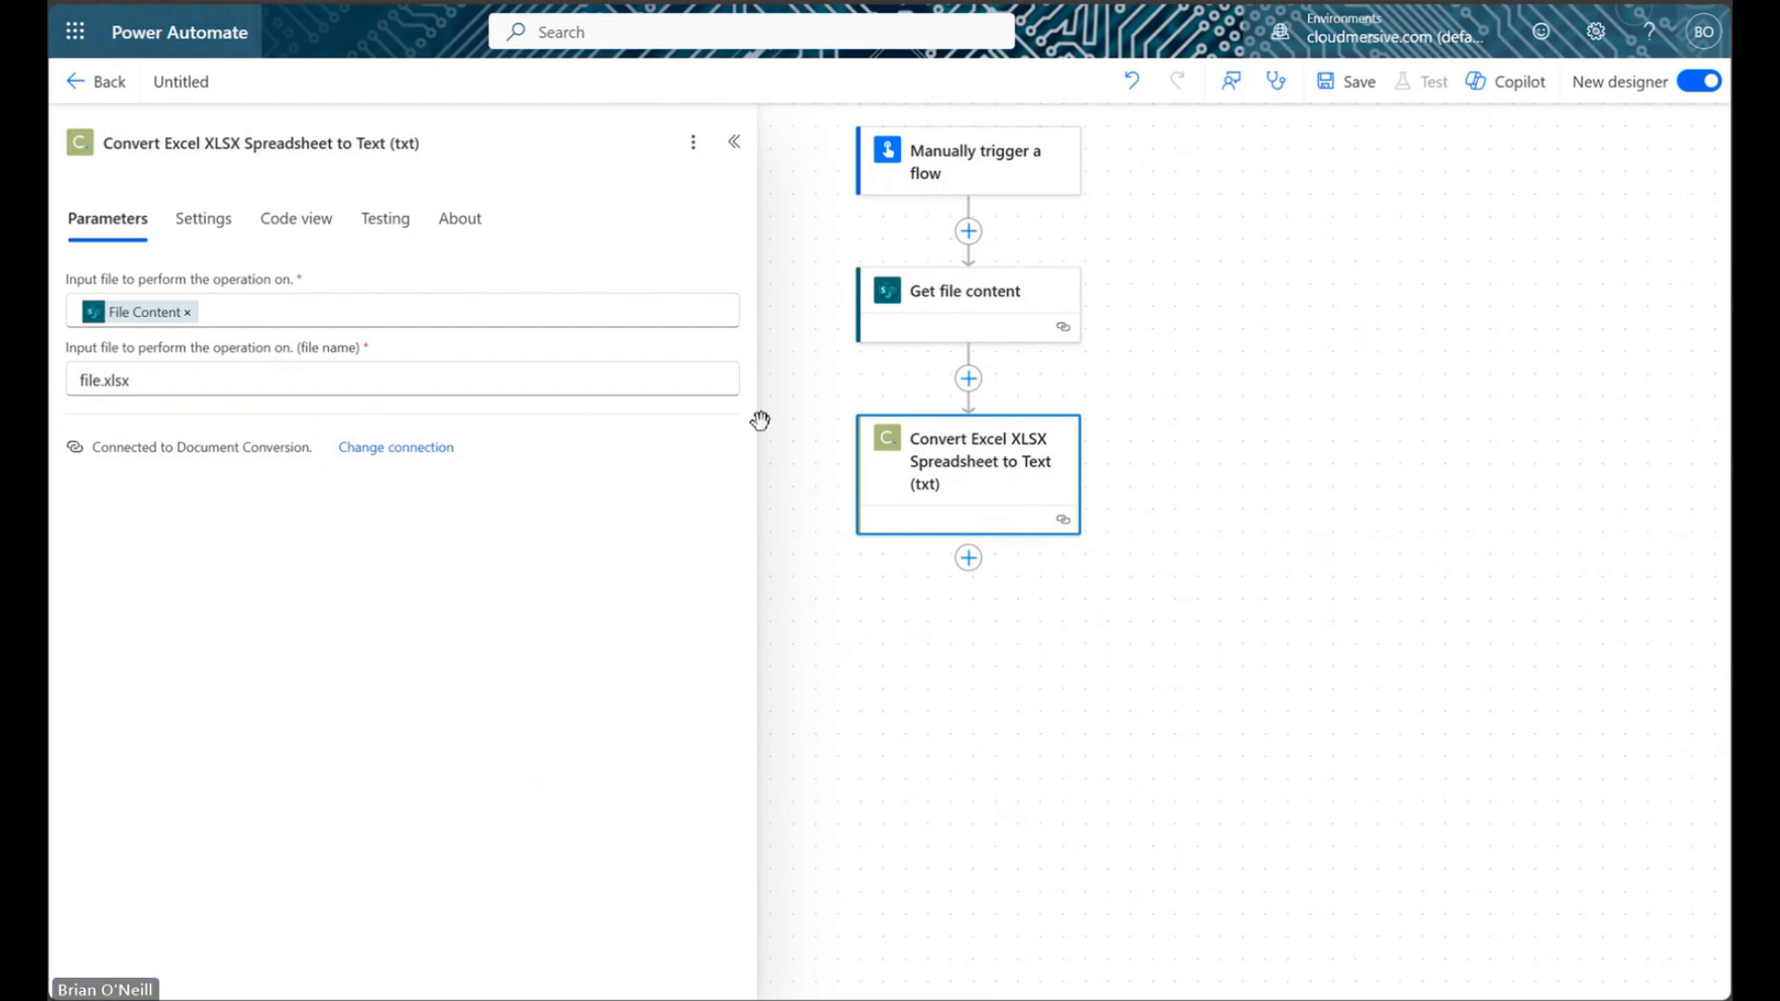
left_click(733, 142)
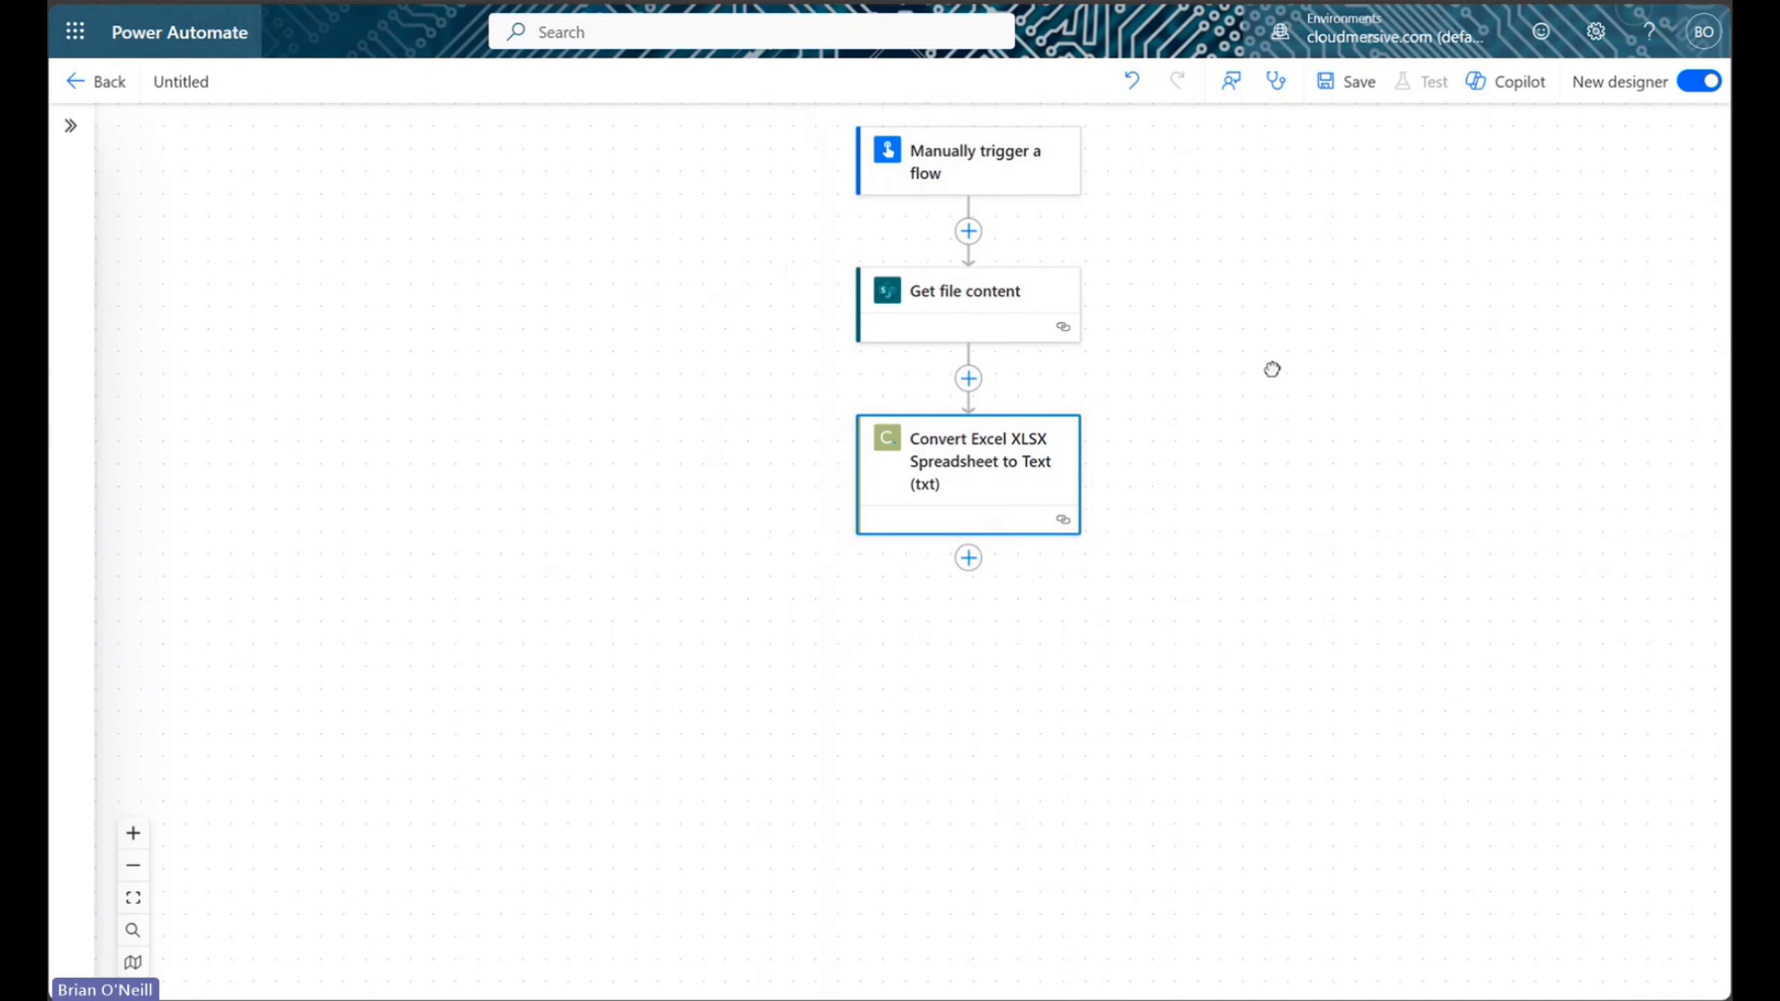
Start a new action after the conversion step, searching for 'cloudmersi'
left_click(851, 570)
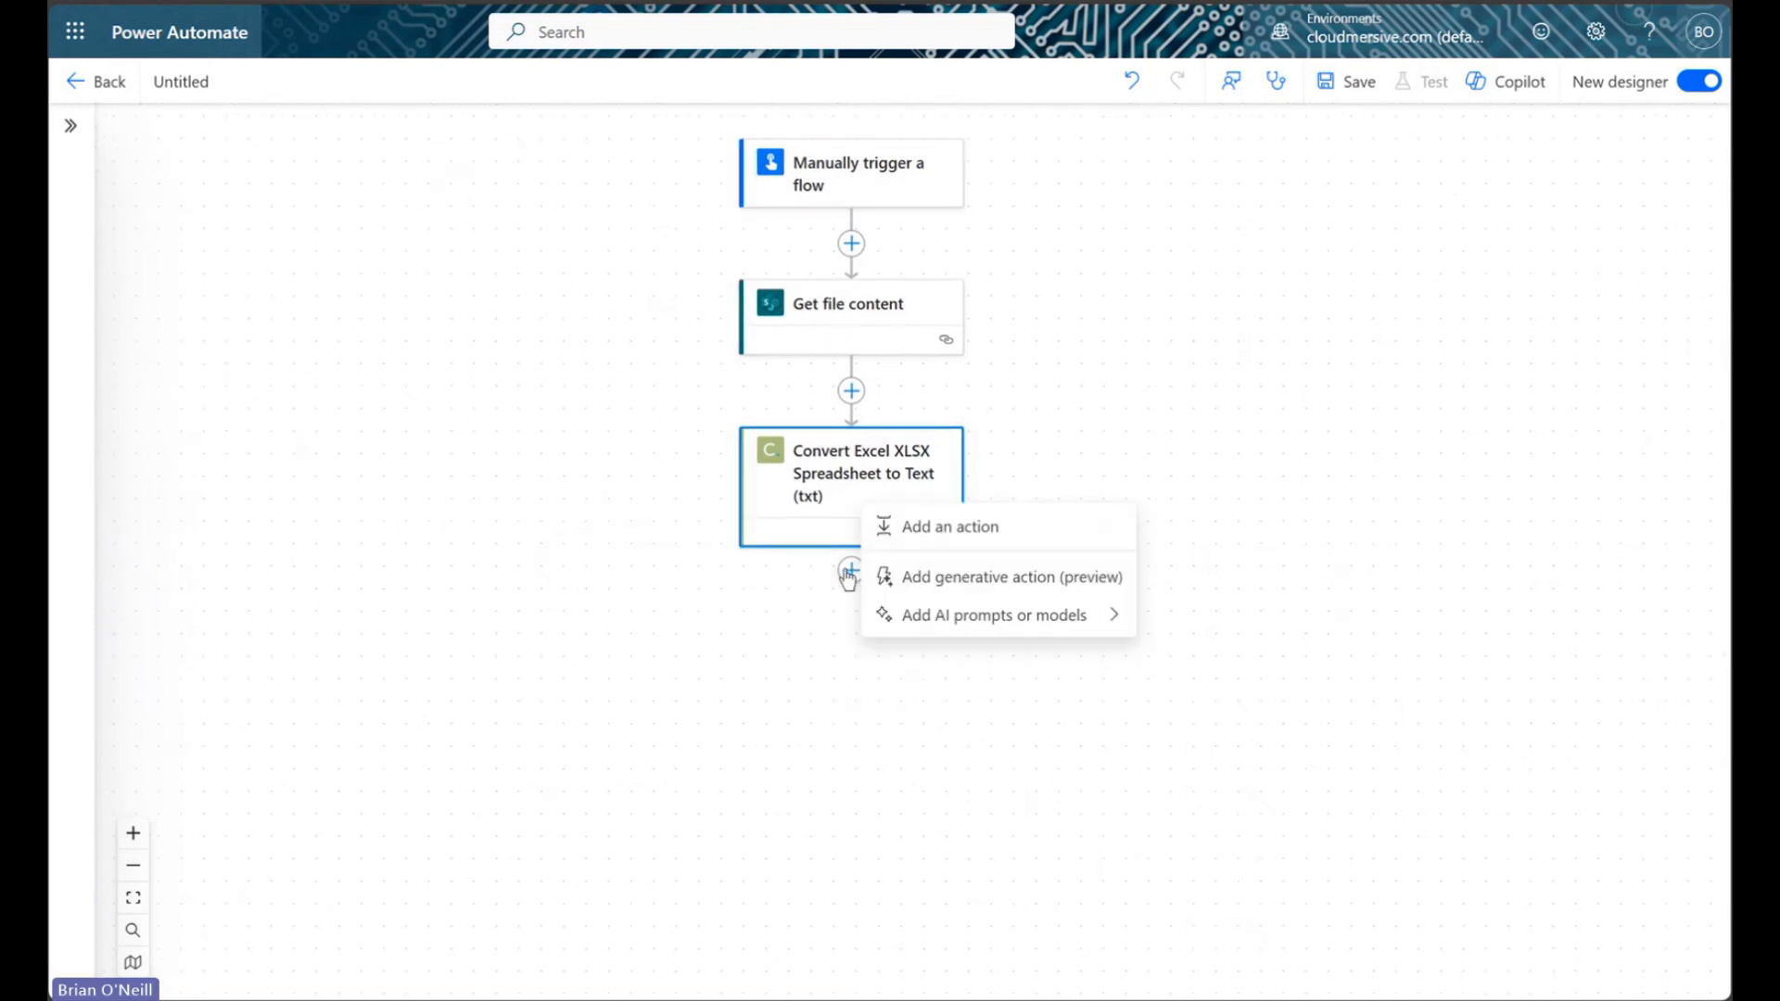
left_click(919, 525)
type("cloudmersive")
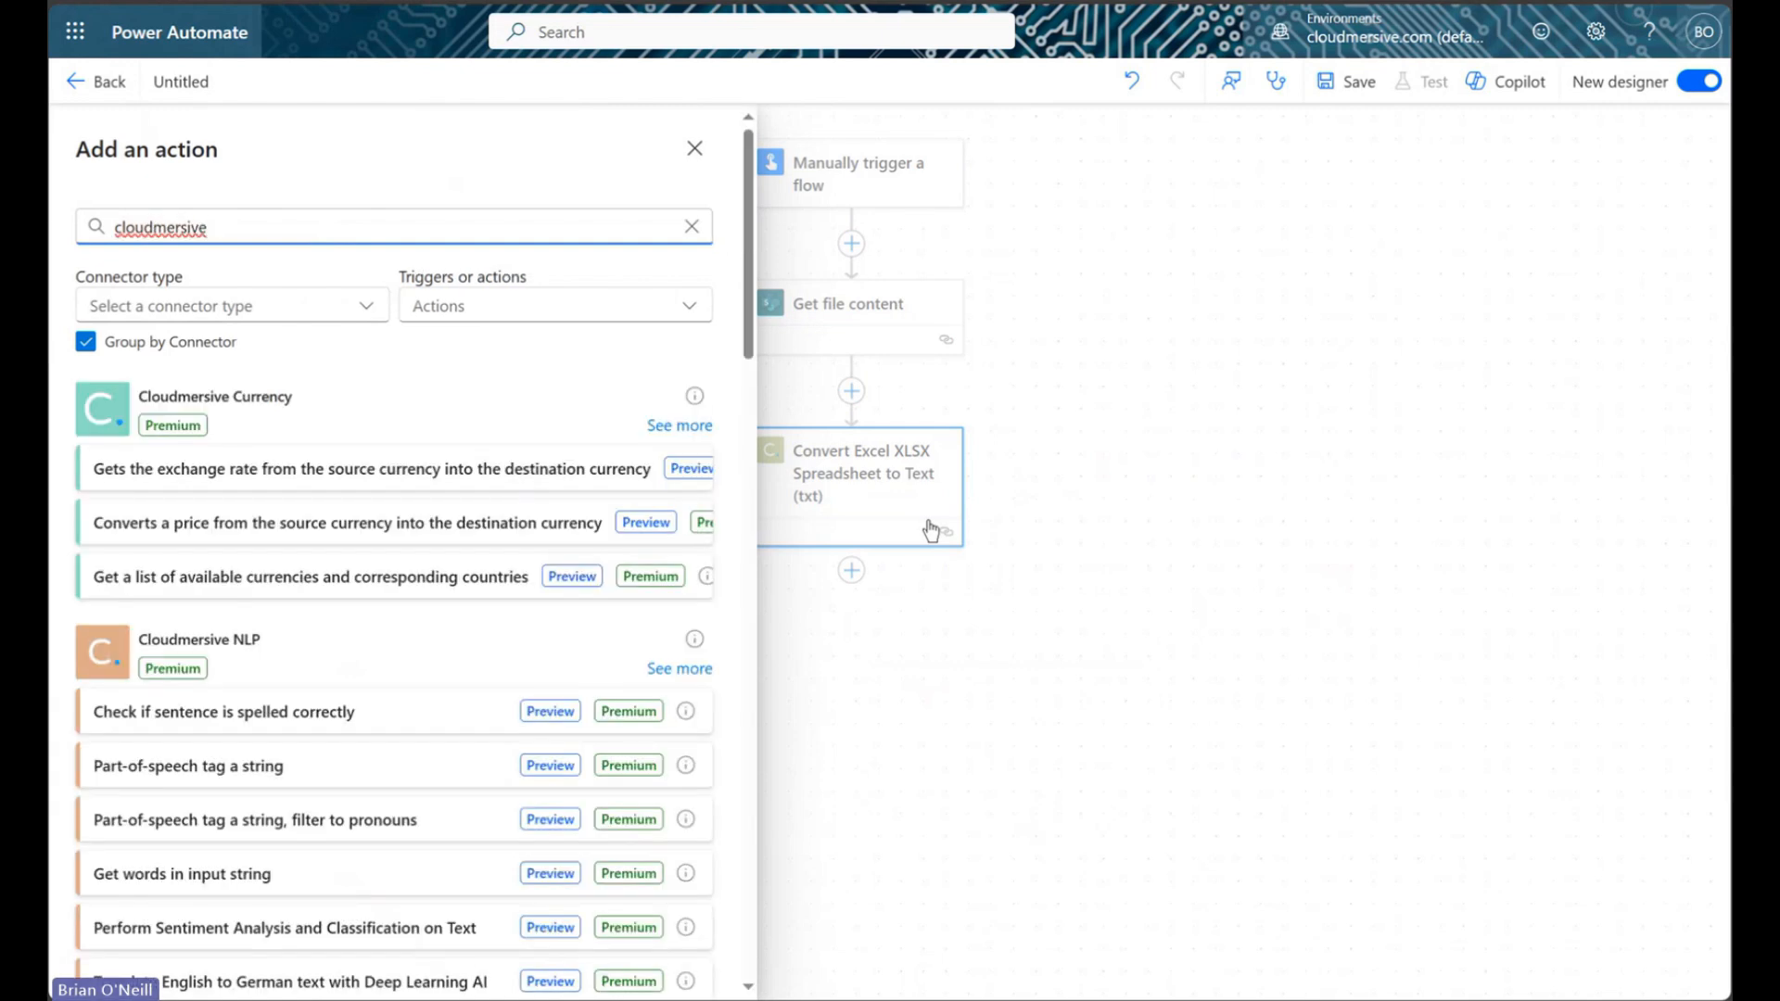
Find 'split a single text' among Document Conversion actions and add Split a single Text file (txt) into lines
scroll(659, 612, "down", 15)
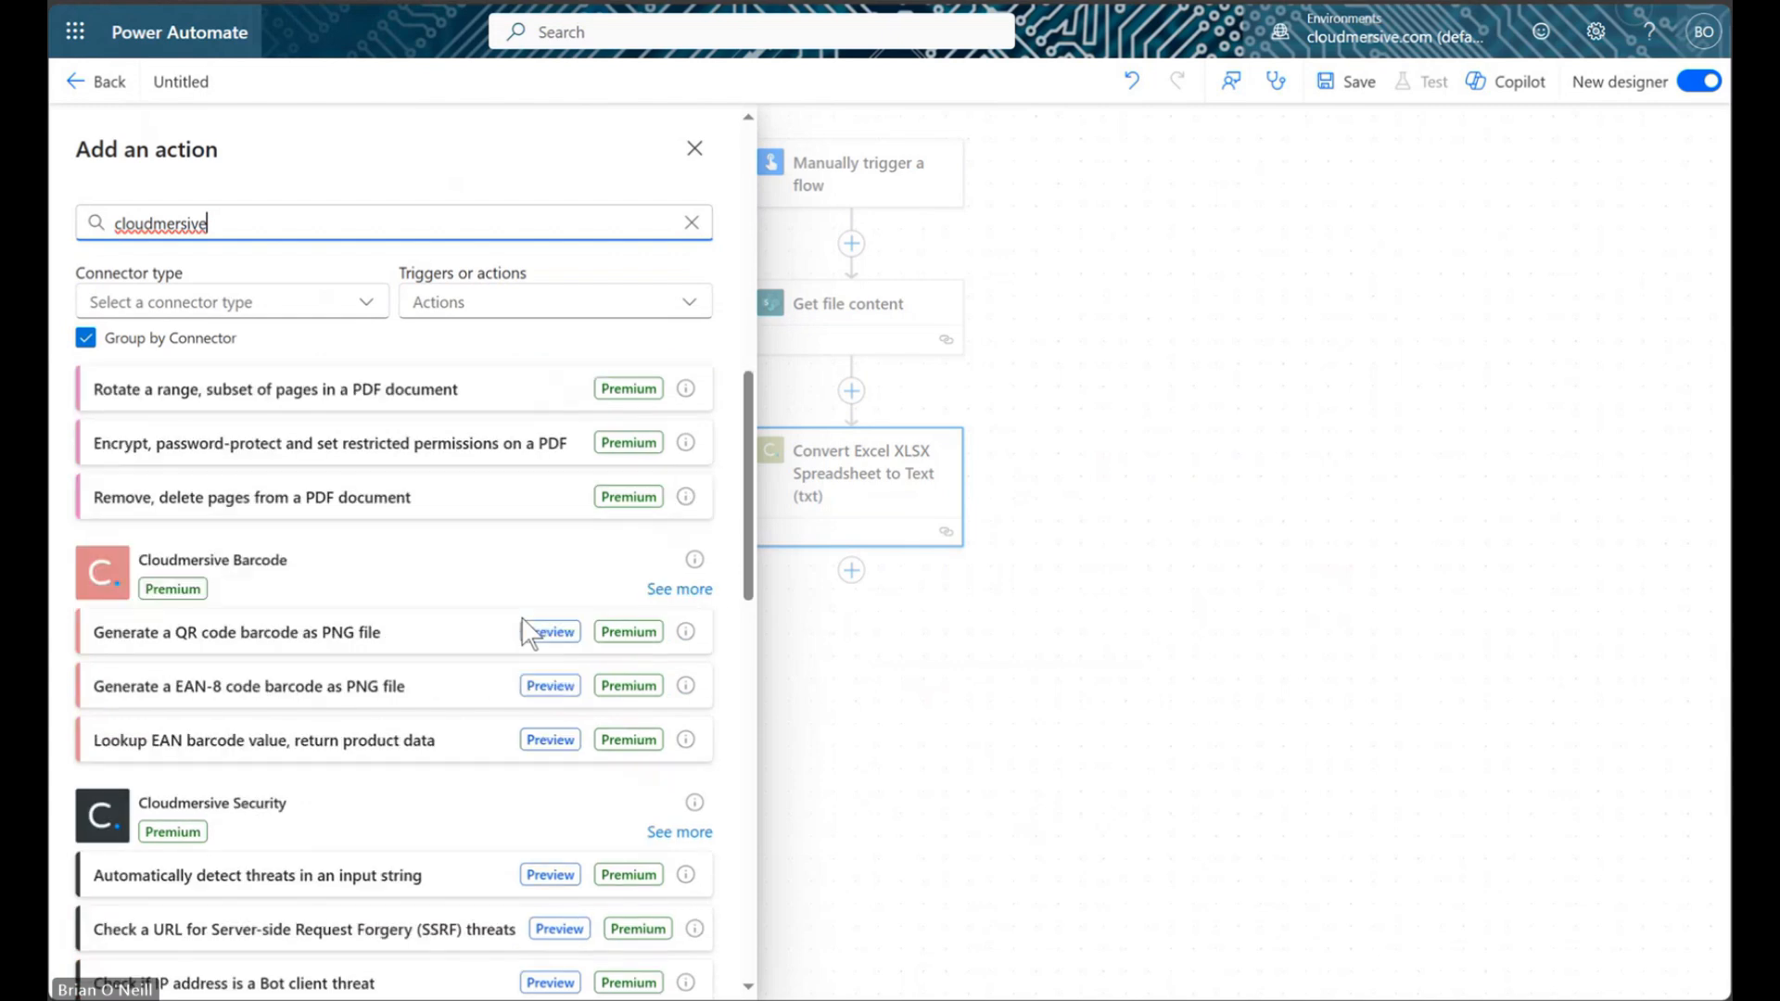
left_click(680, 445)
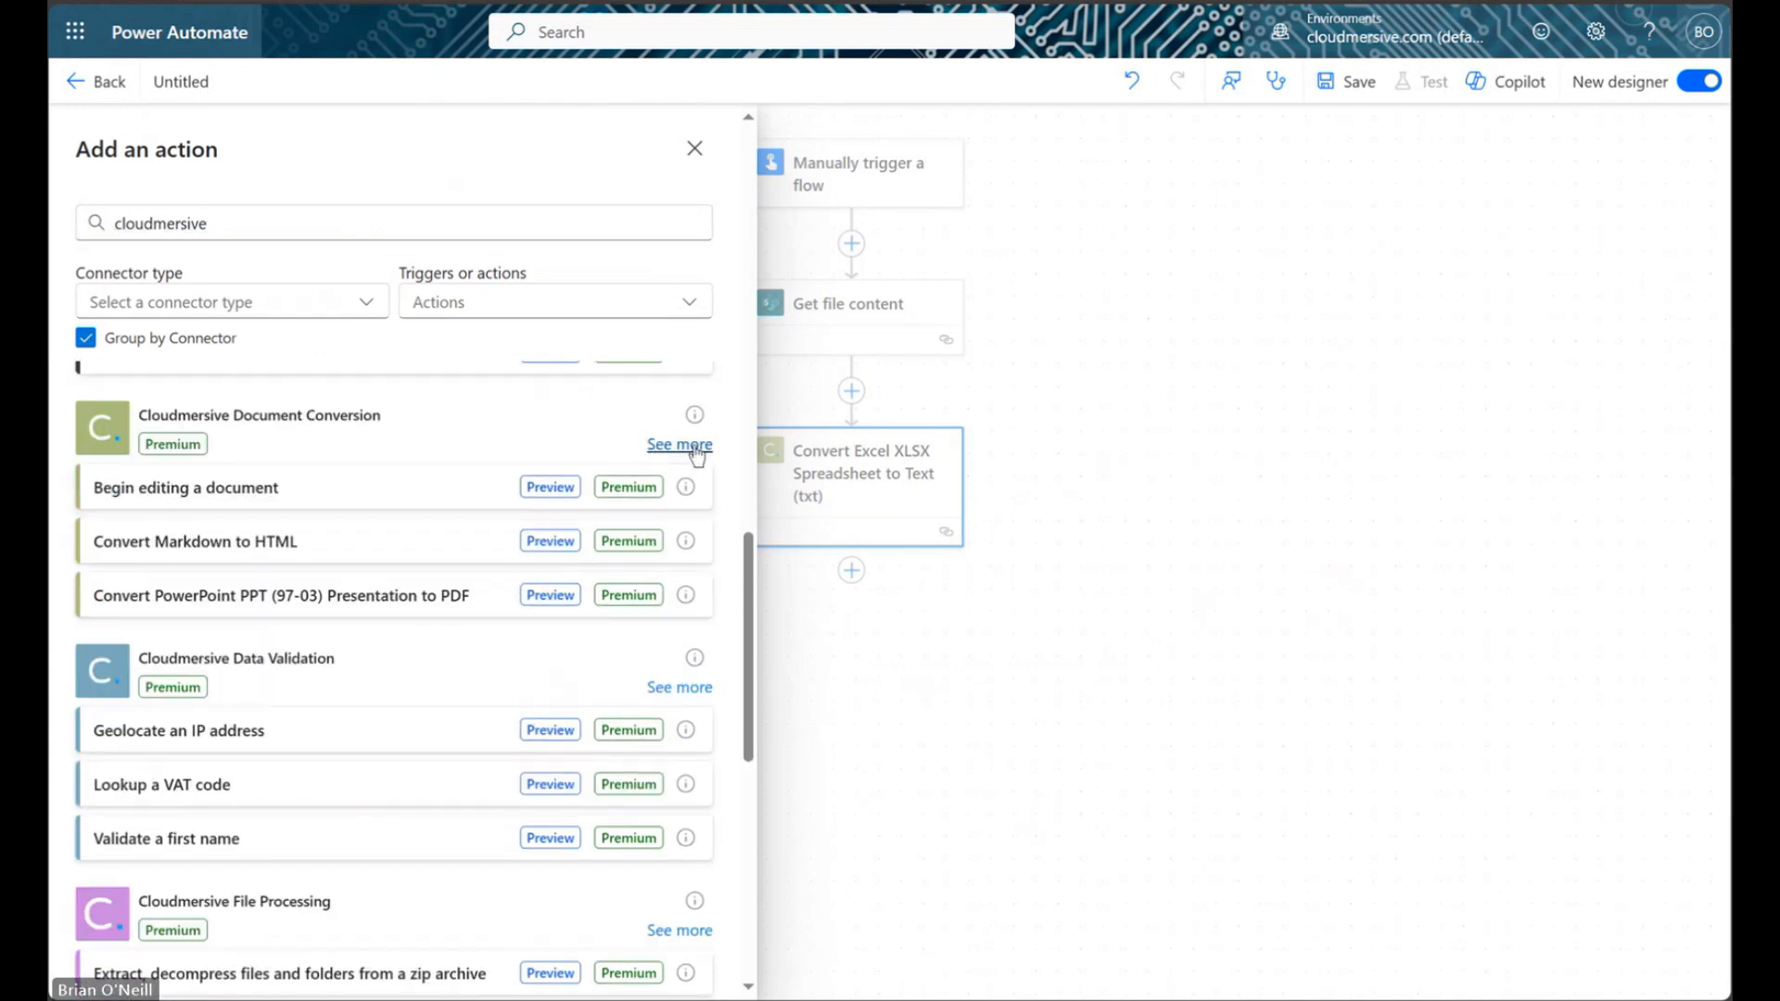
key("ctrl+f")
type("split a single text")
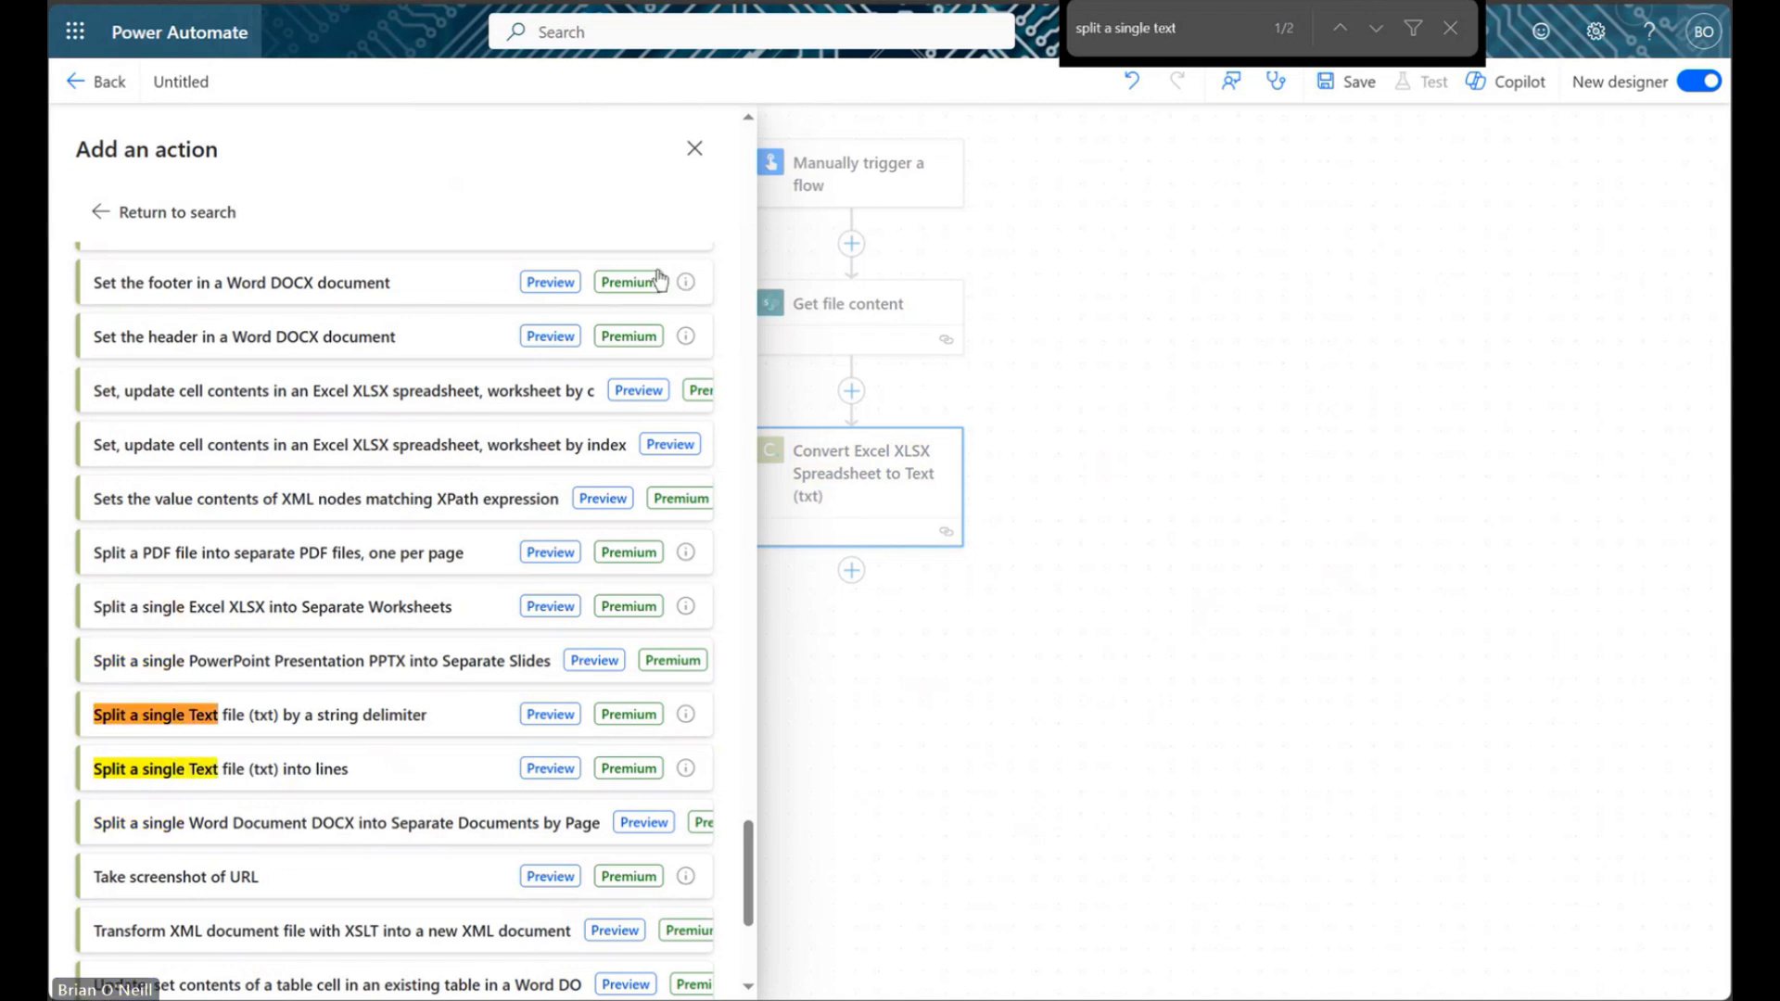
scroll(372, 664, "down", 1)
scroll(372, 664, "down", 1)
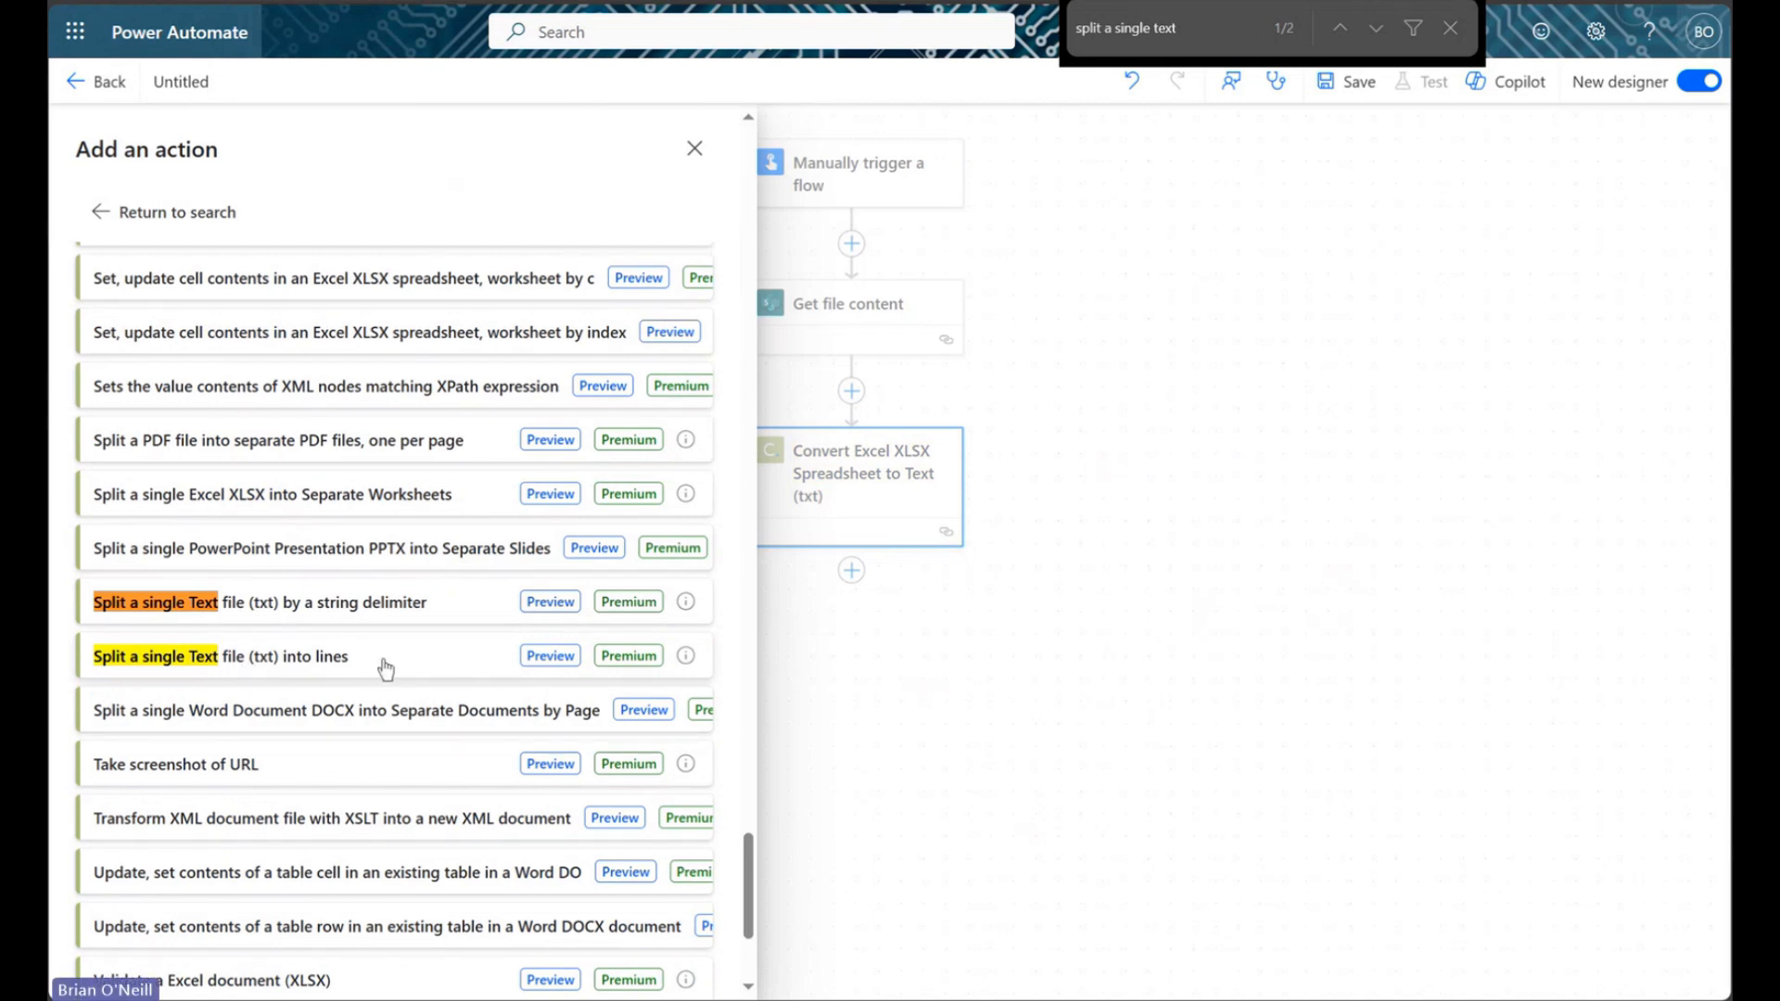
left_click(385, 658)
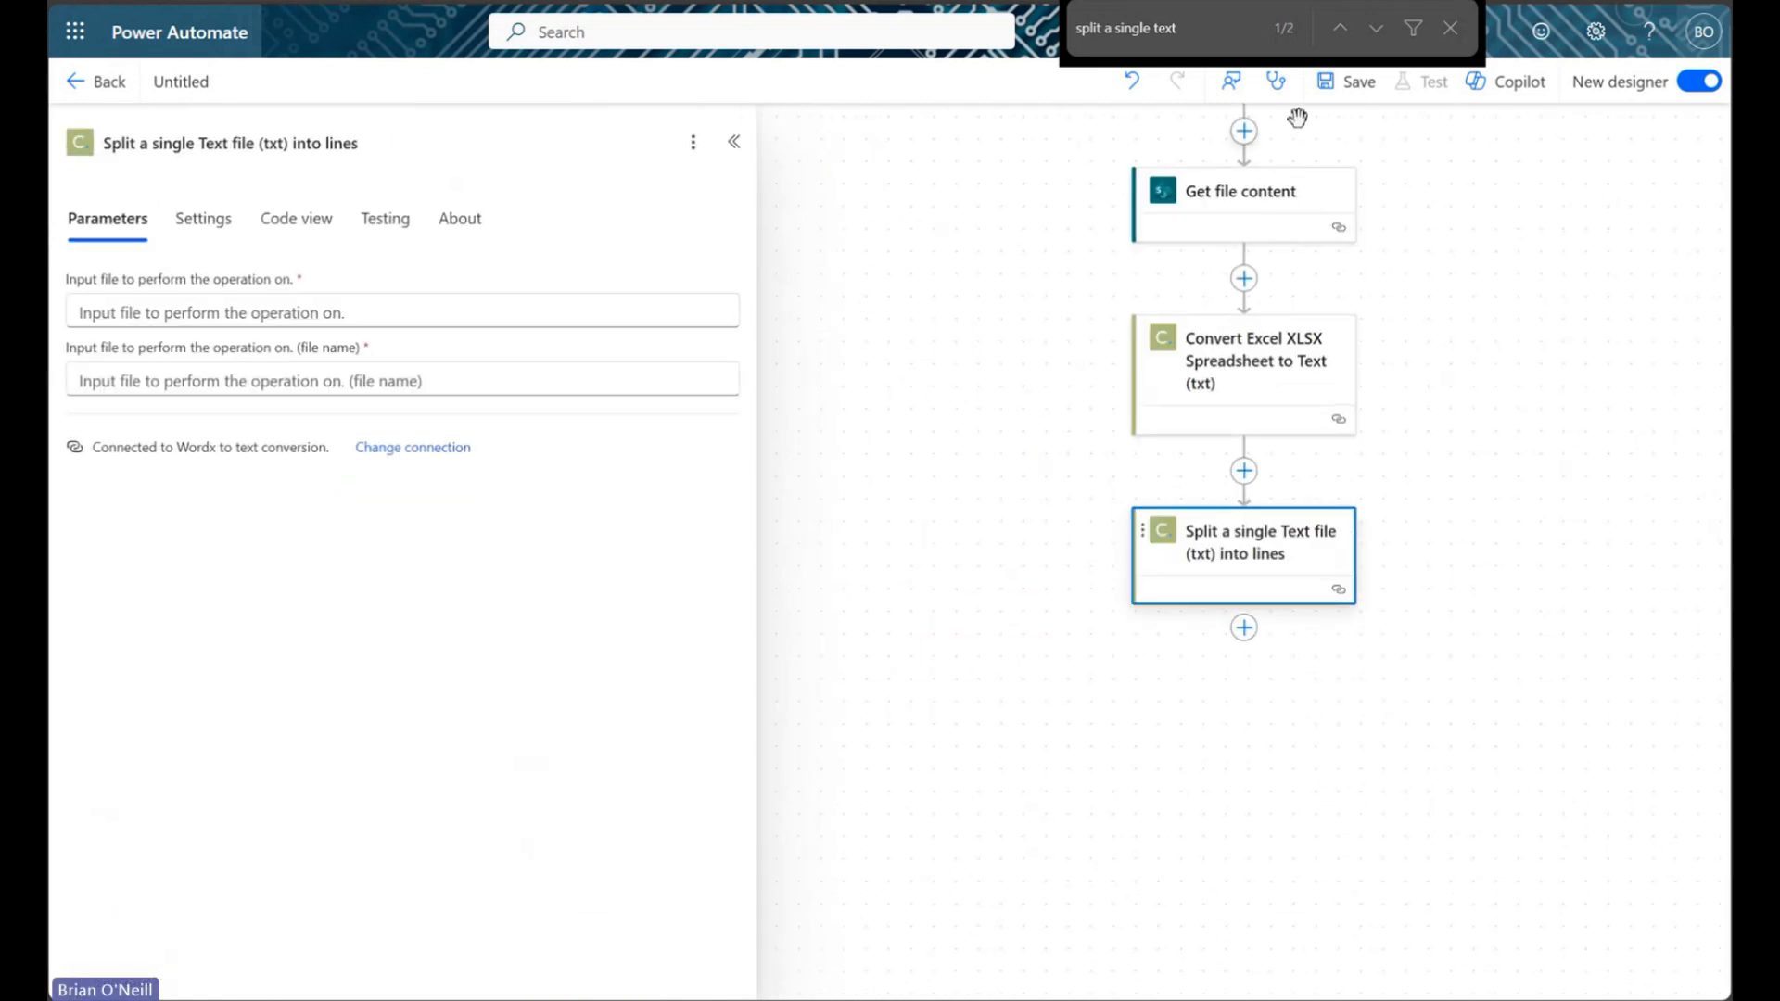
Set the split step's input file to a trim() expression of the conversion's TextResult
left_click(1450, 28)
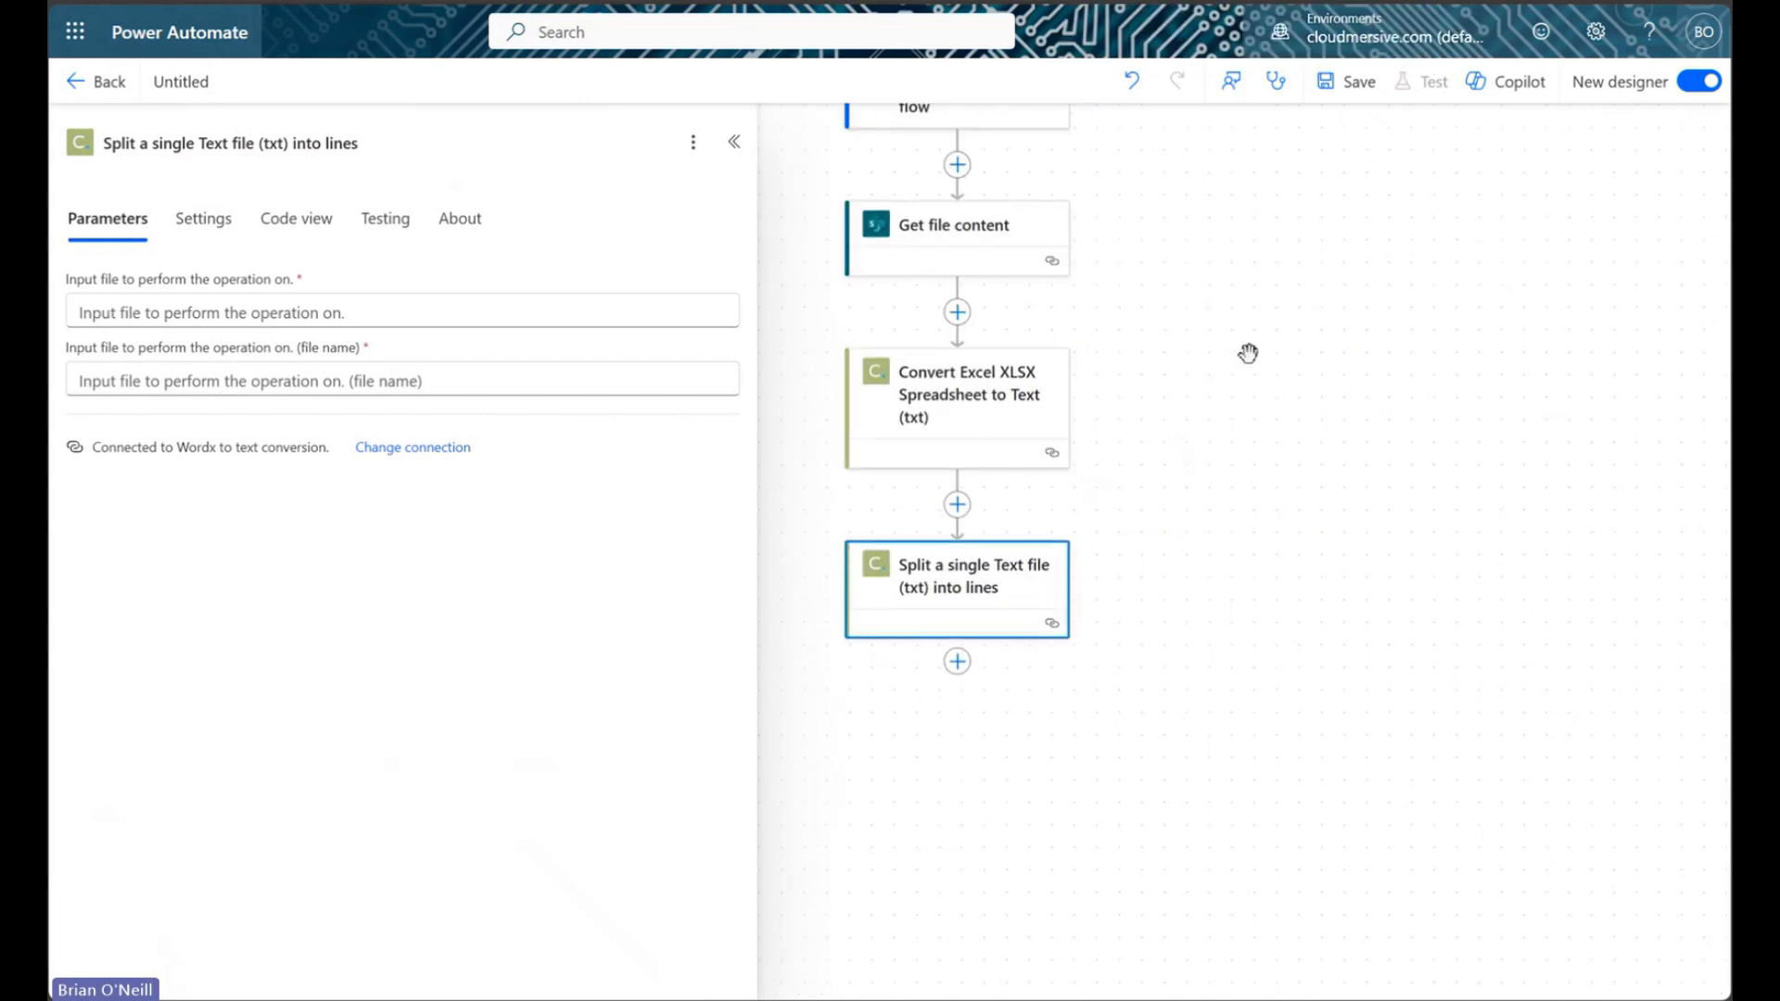
left_click(423, 312)
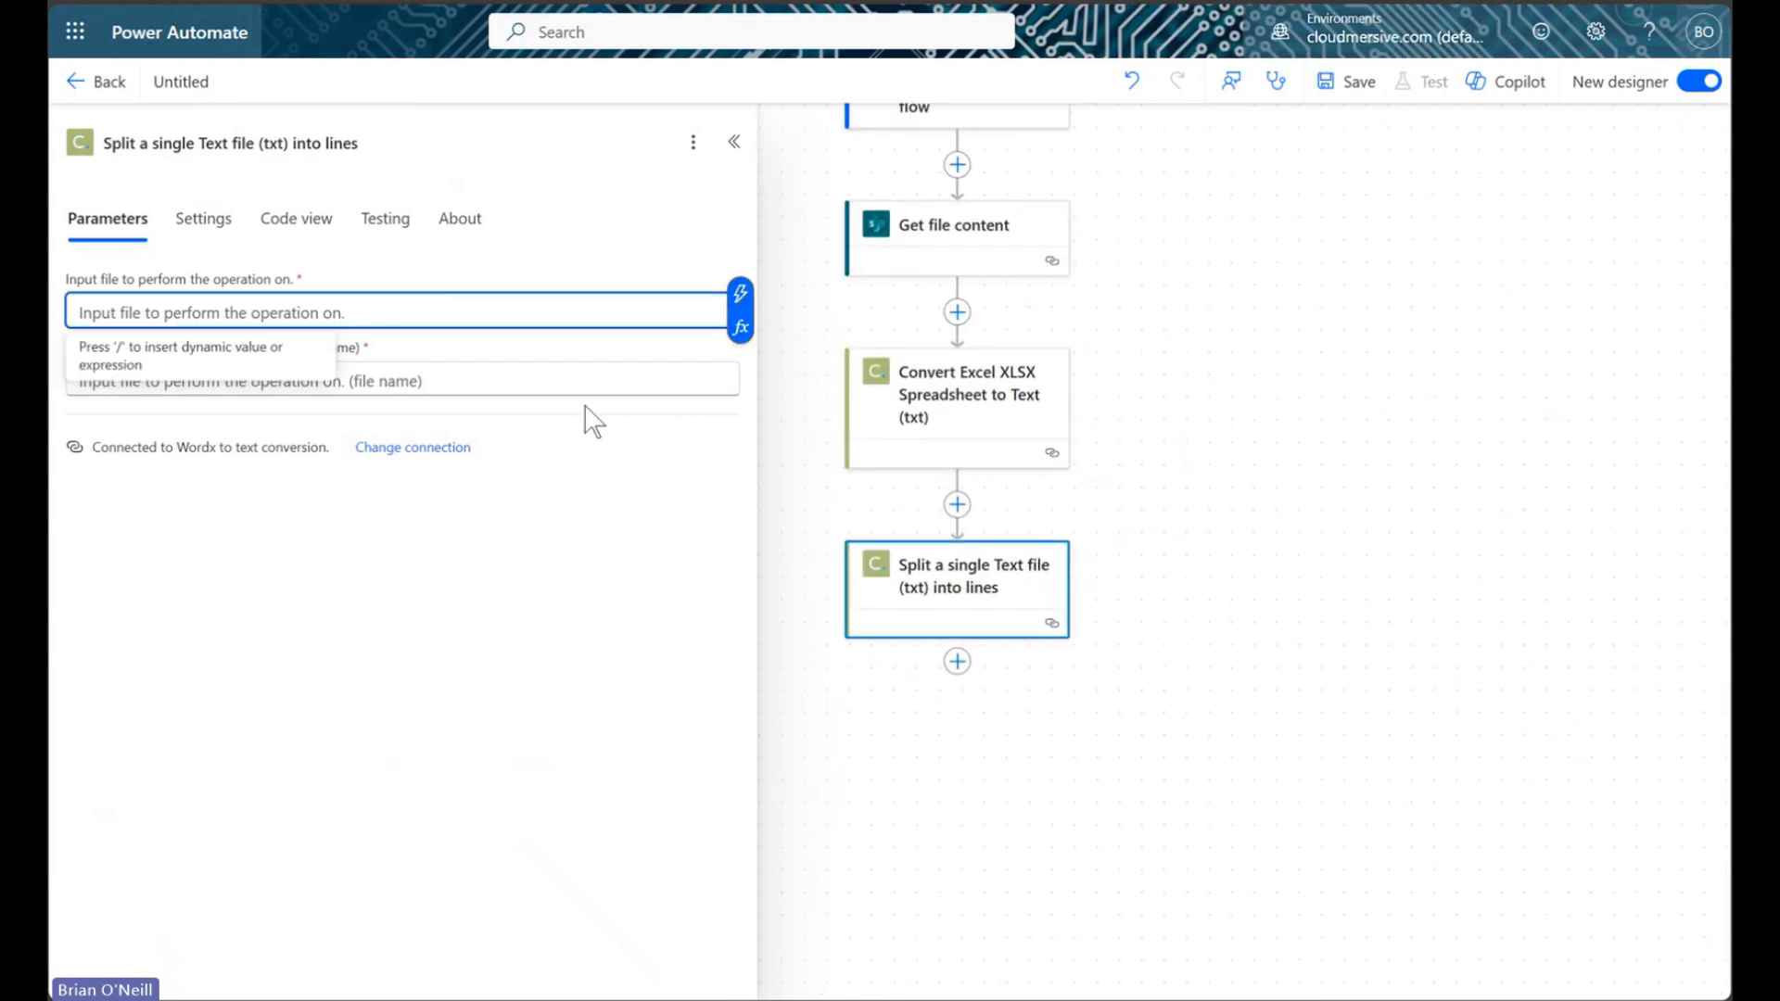
left_click(740, 326)
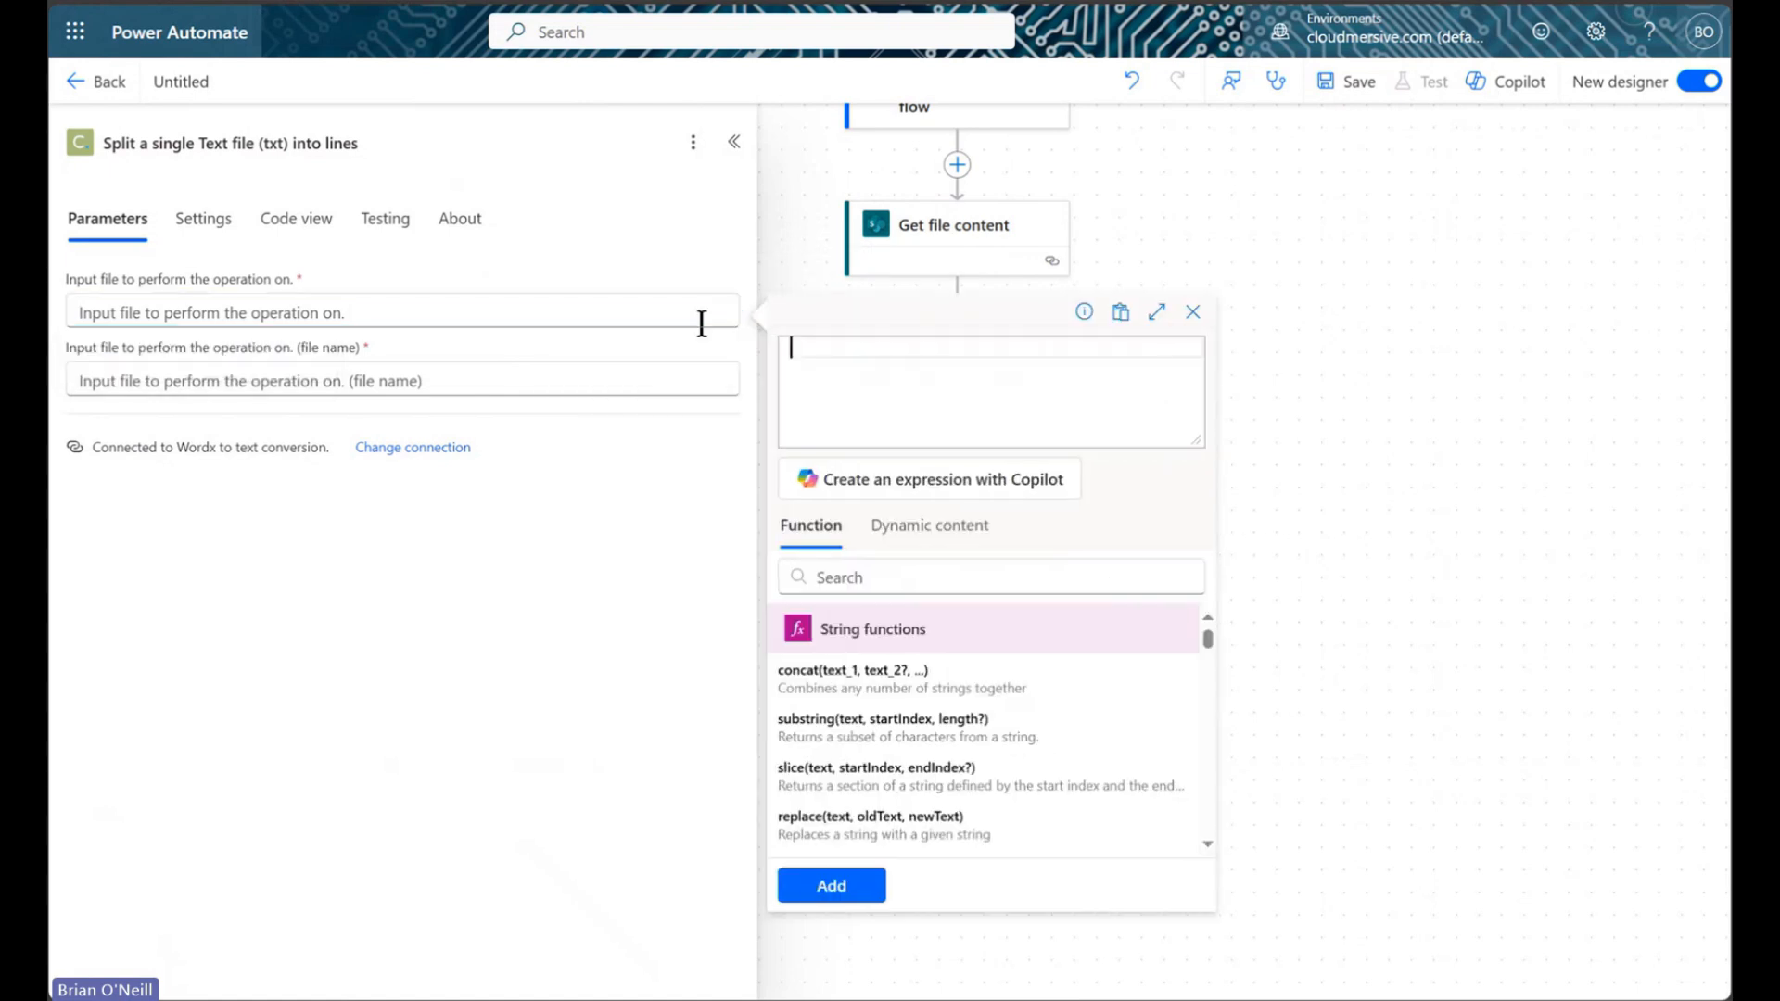
left_click(909, 576)
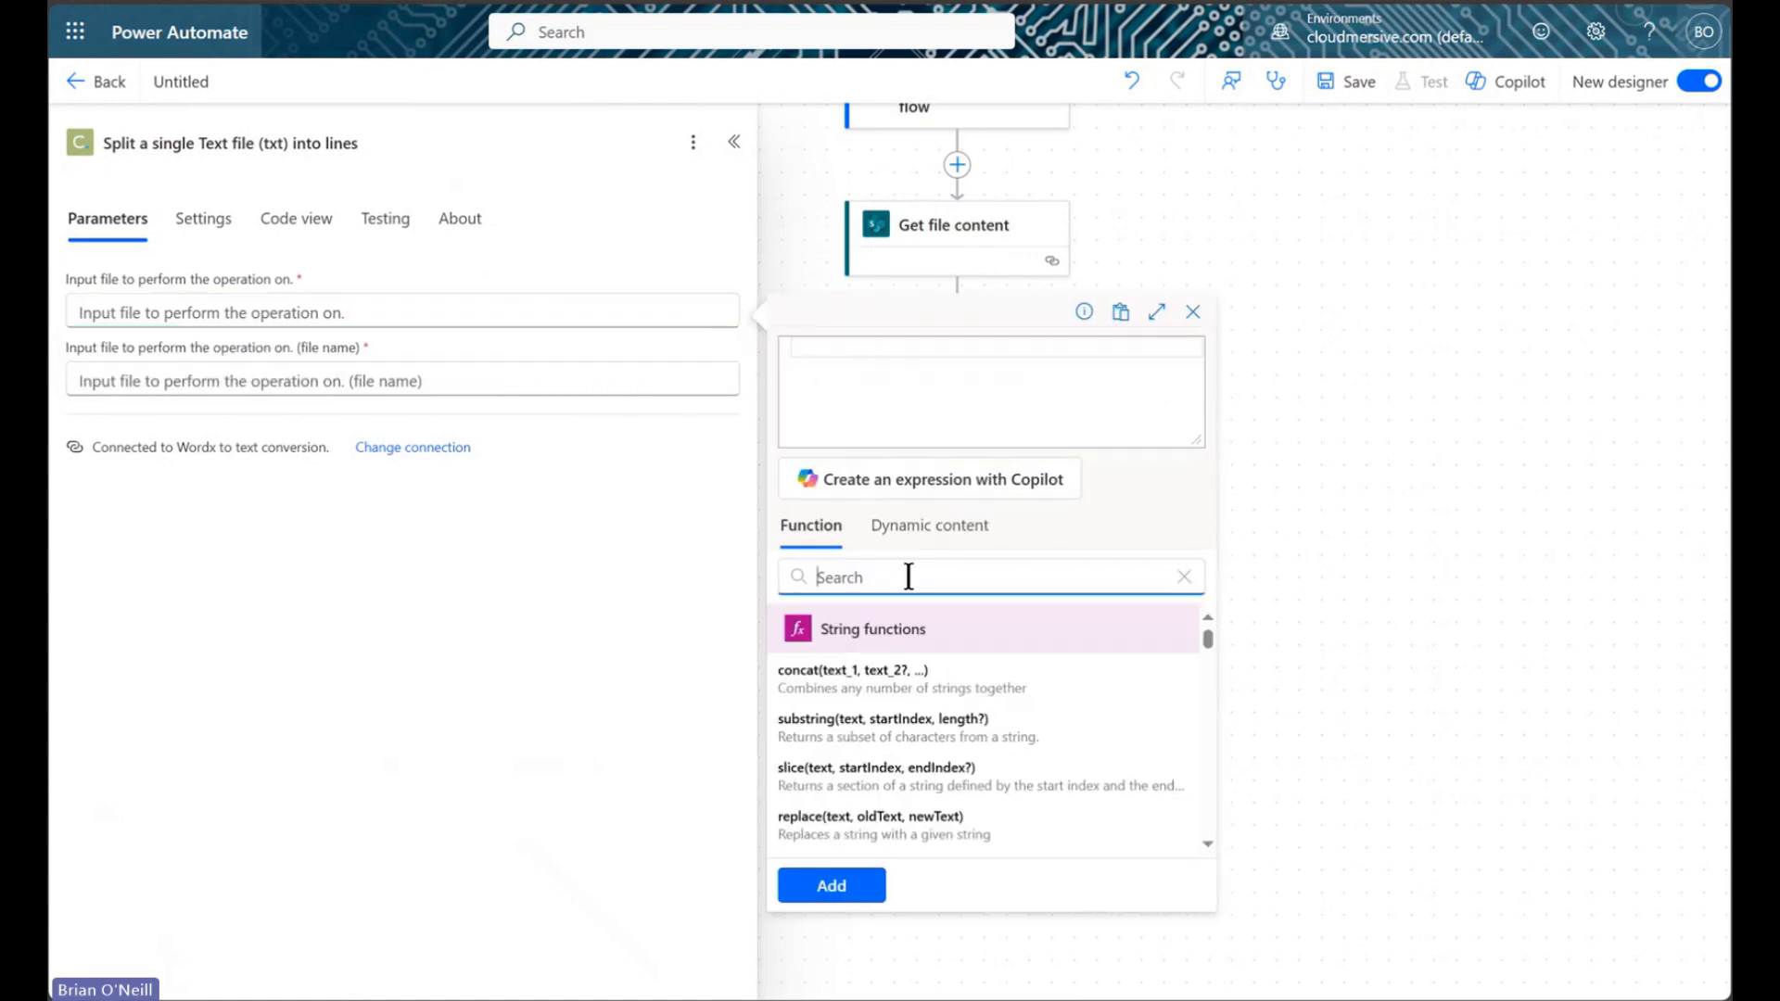
type("trim")
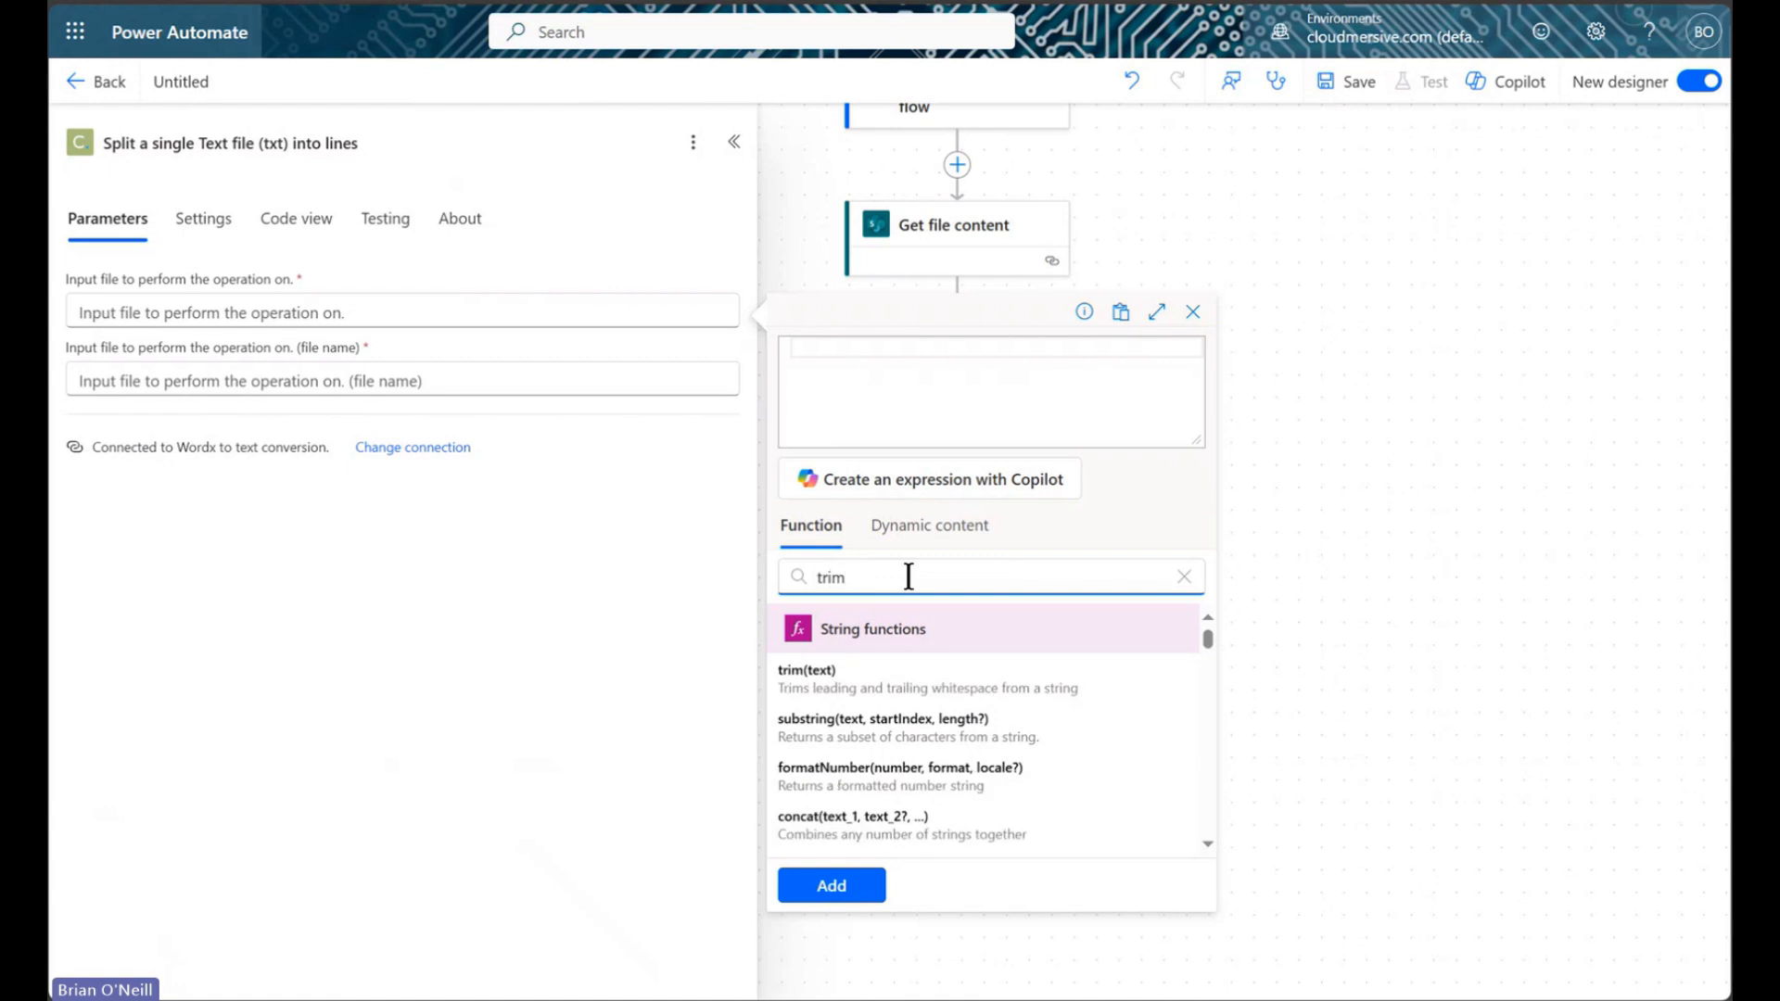
left_click(906, 686)
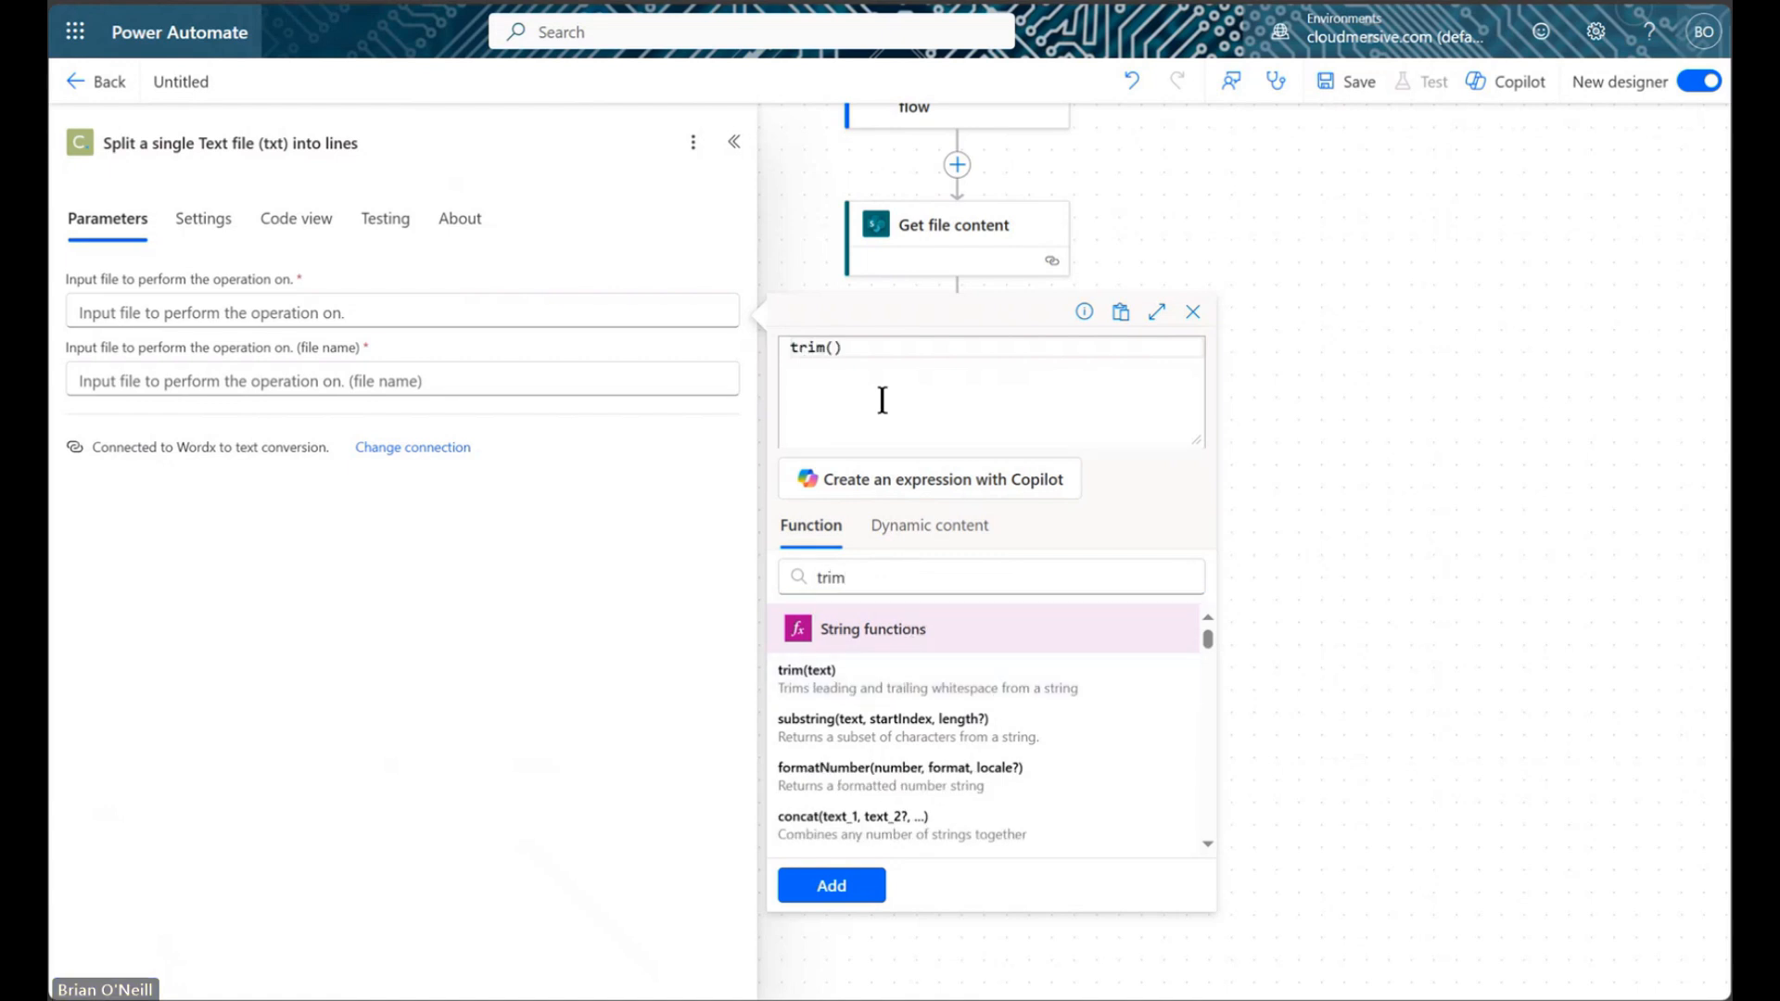
left_click(930, 525)
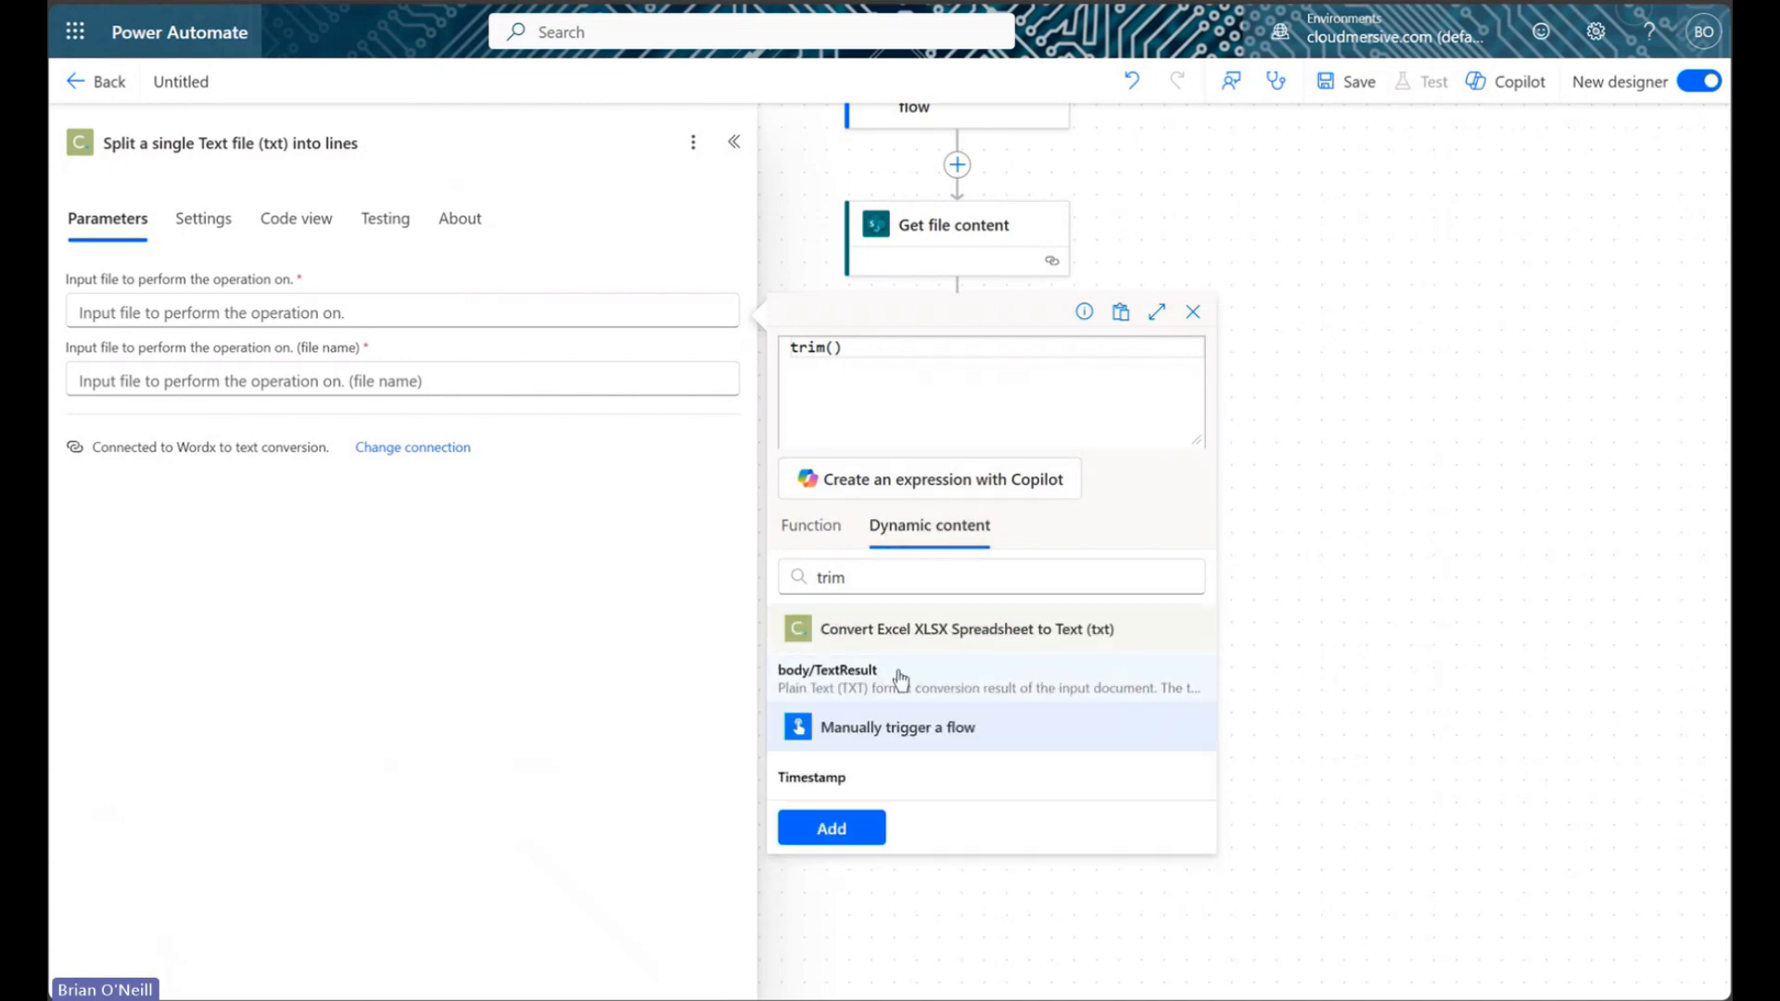
left_click(942, 680)
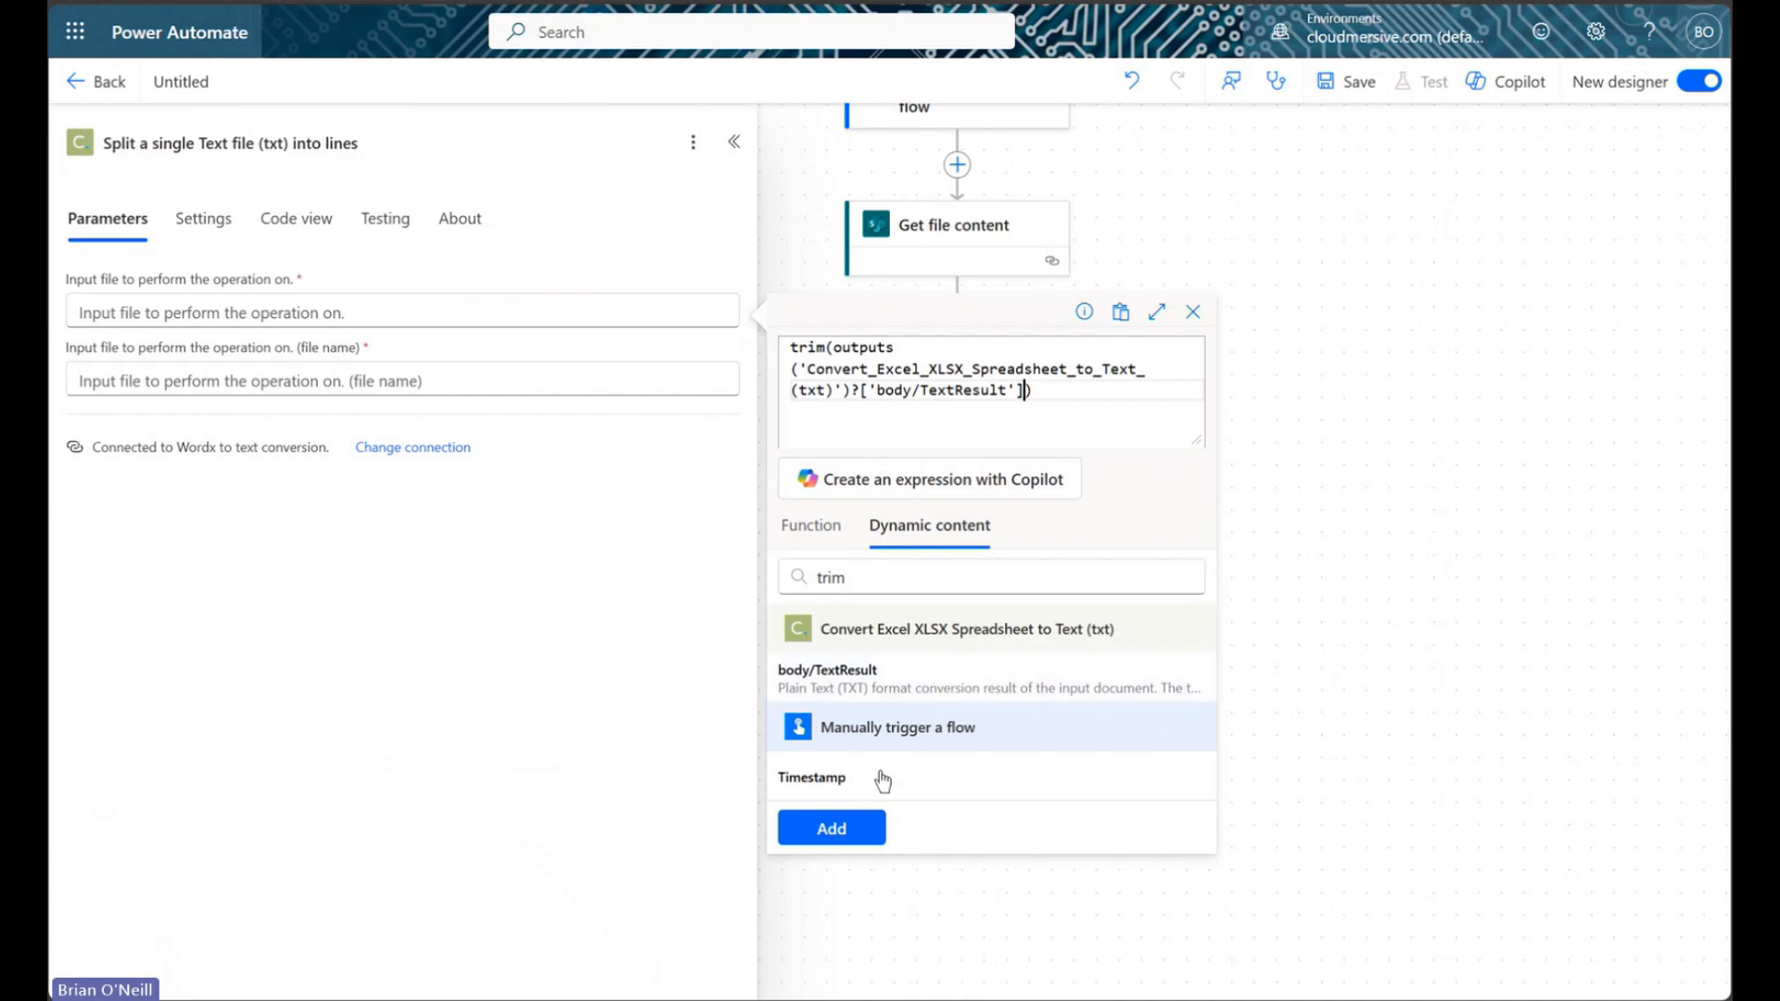
left_click(832, 829)
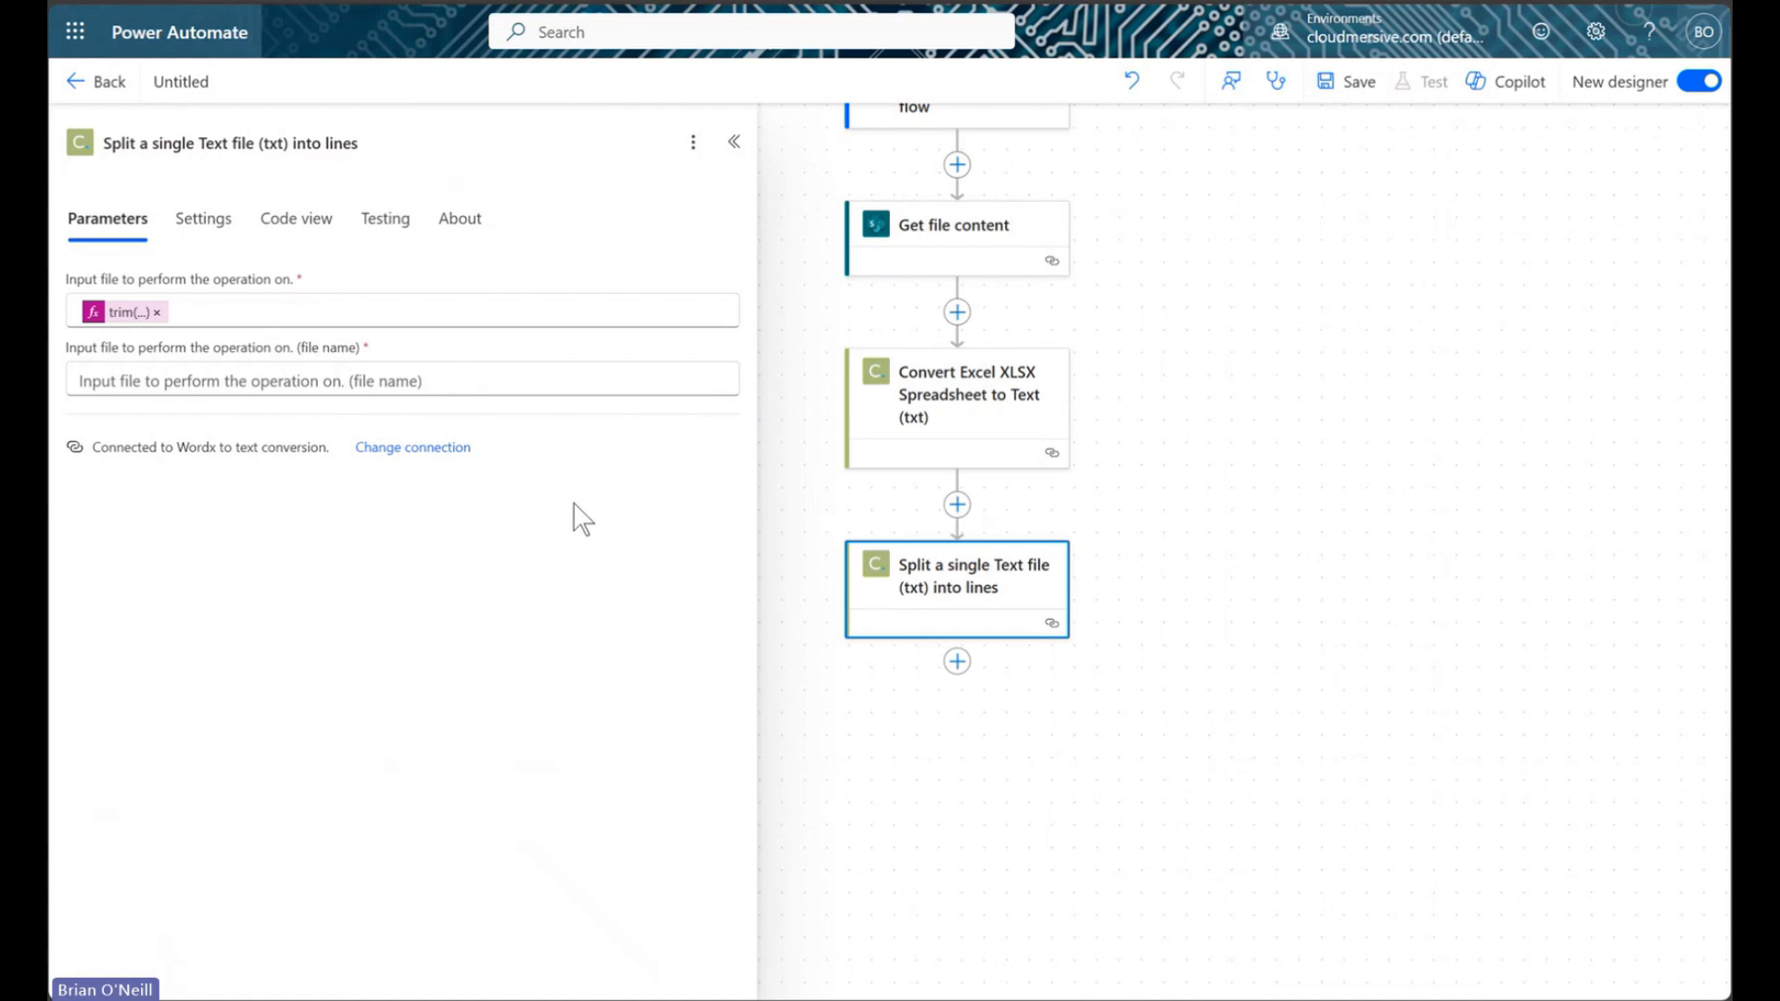
Set the split step's file name to file.txt
left_click(485, 377)
type("file.txt")
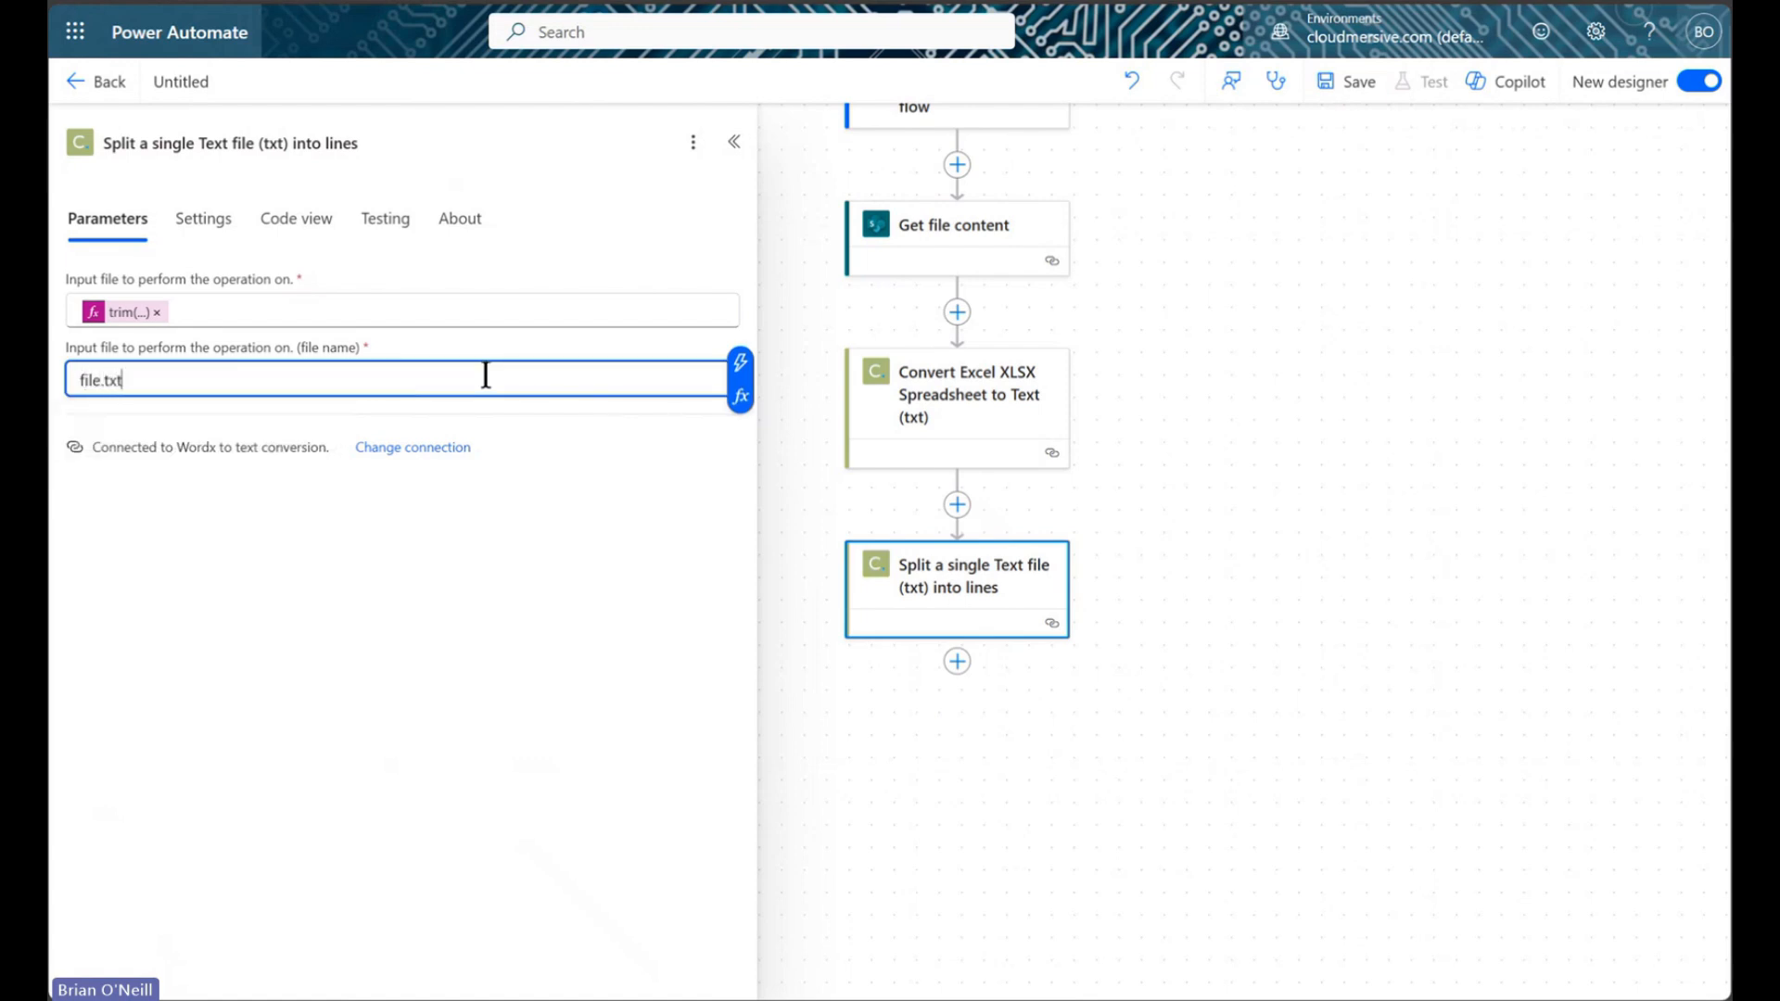
left_click(569, 452)
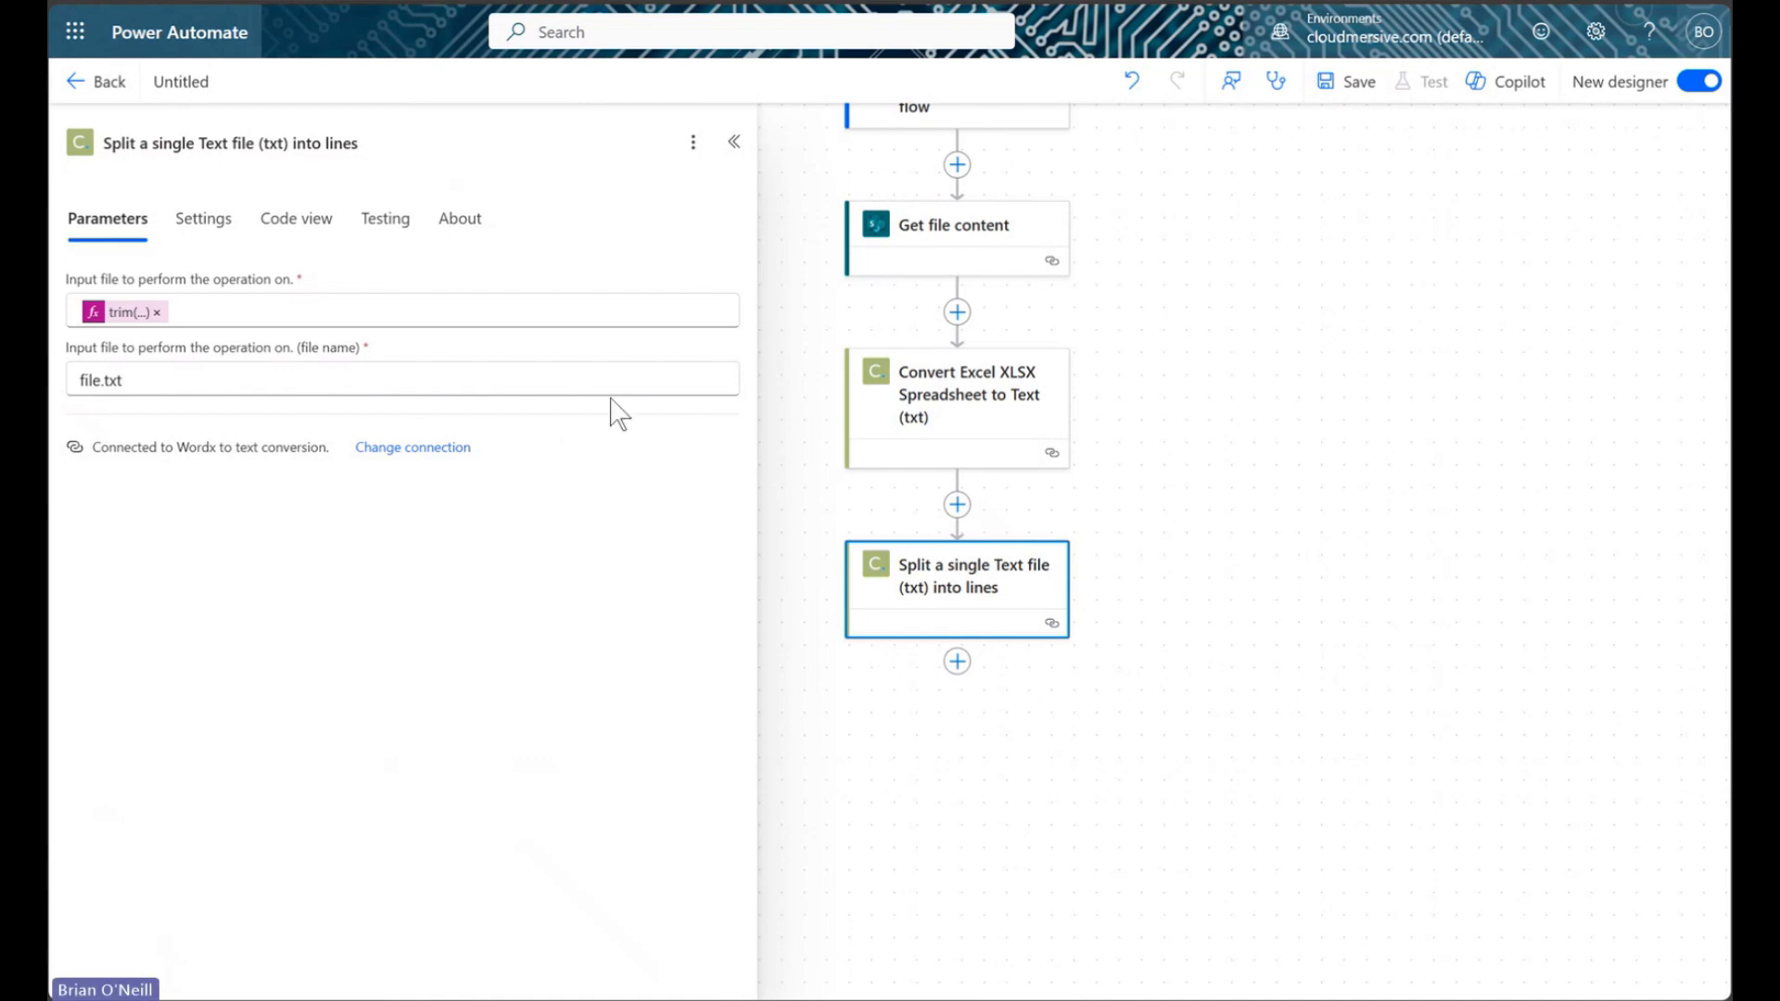
Reposition the canvas and start an action search after the split step to find Apply to each
left_click(734, 142)
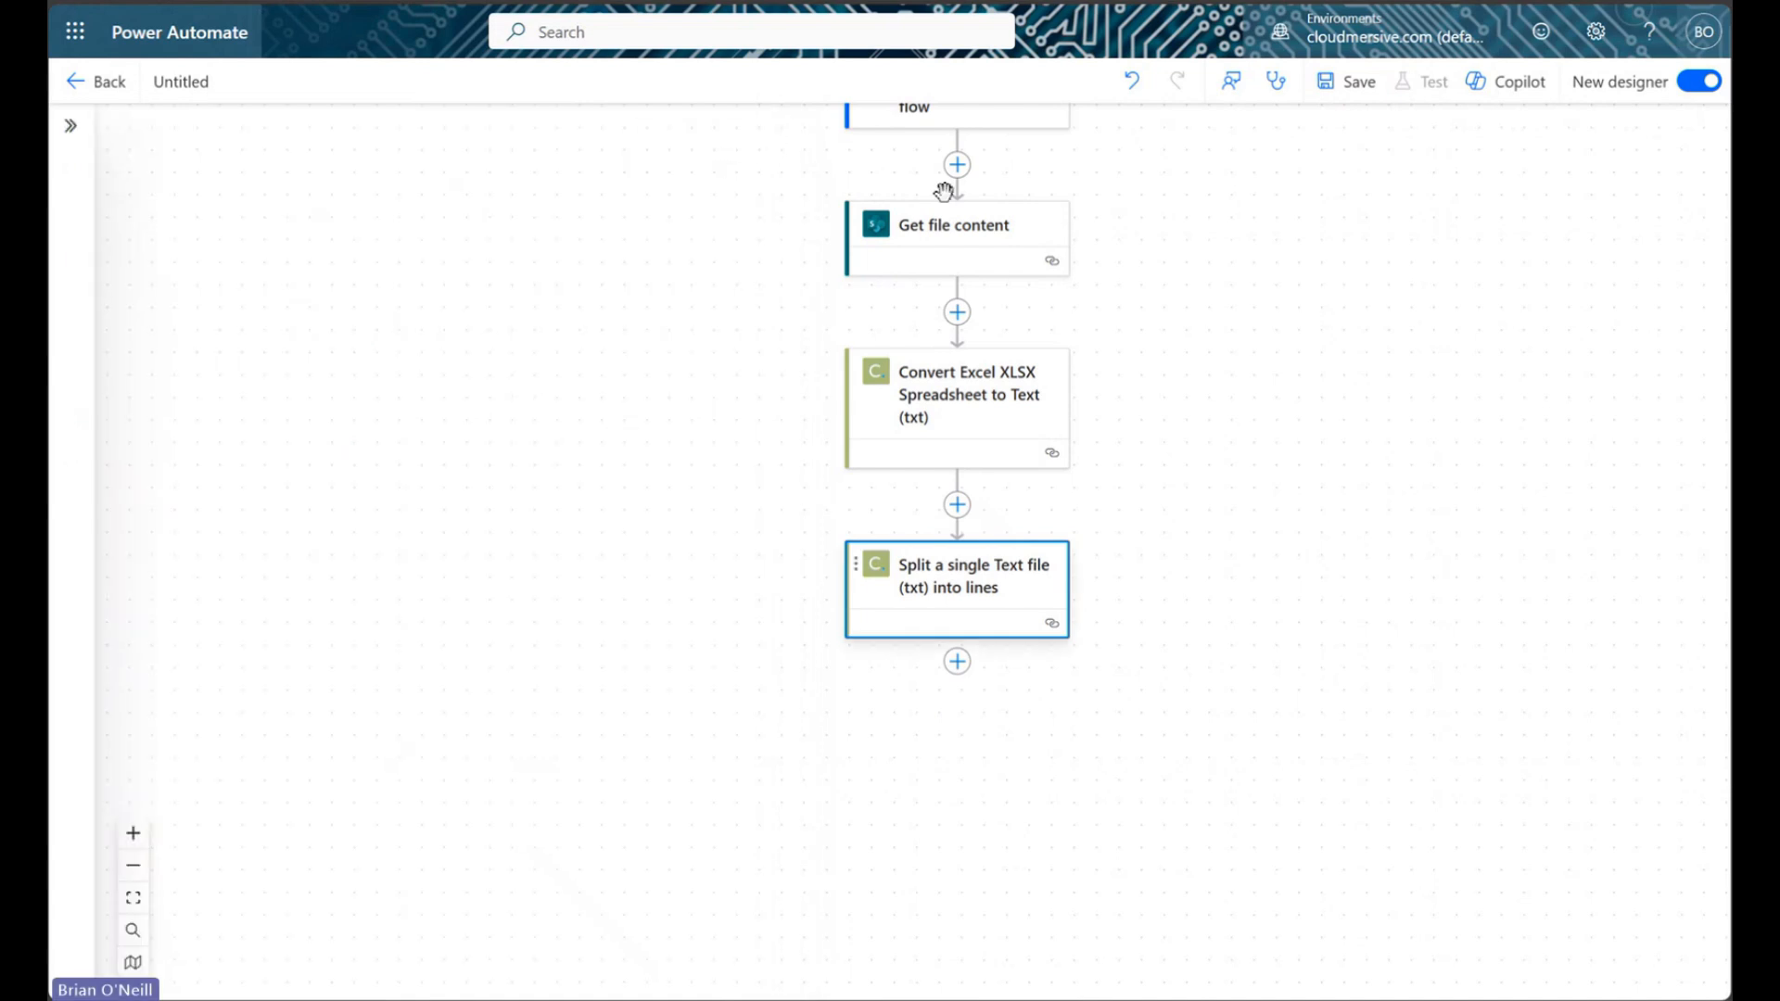
left_click_drag(1289, 405, 1148, 457)
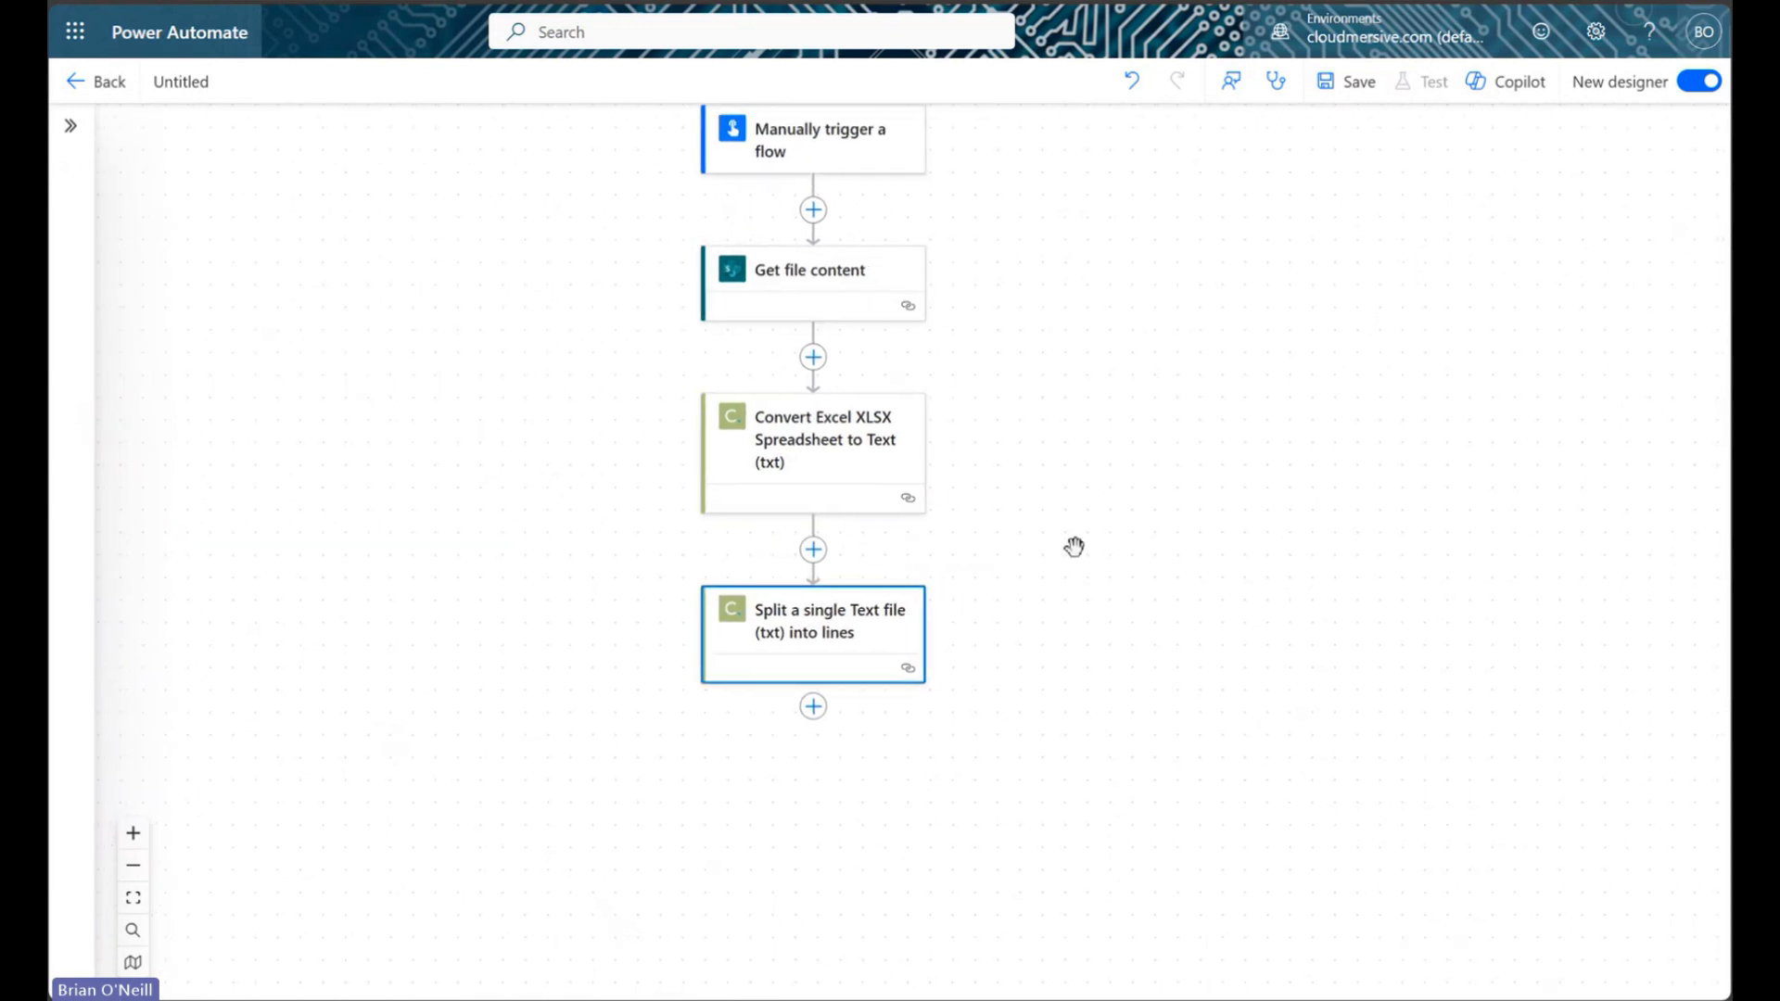
left_click_drag(1091, 717, 1097, 643)
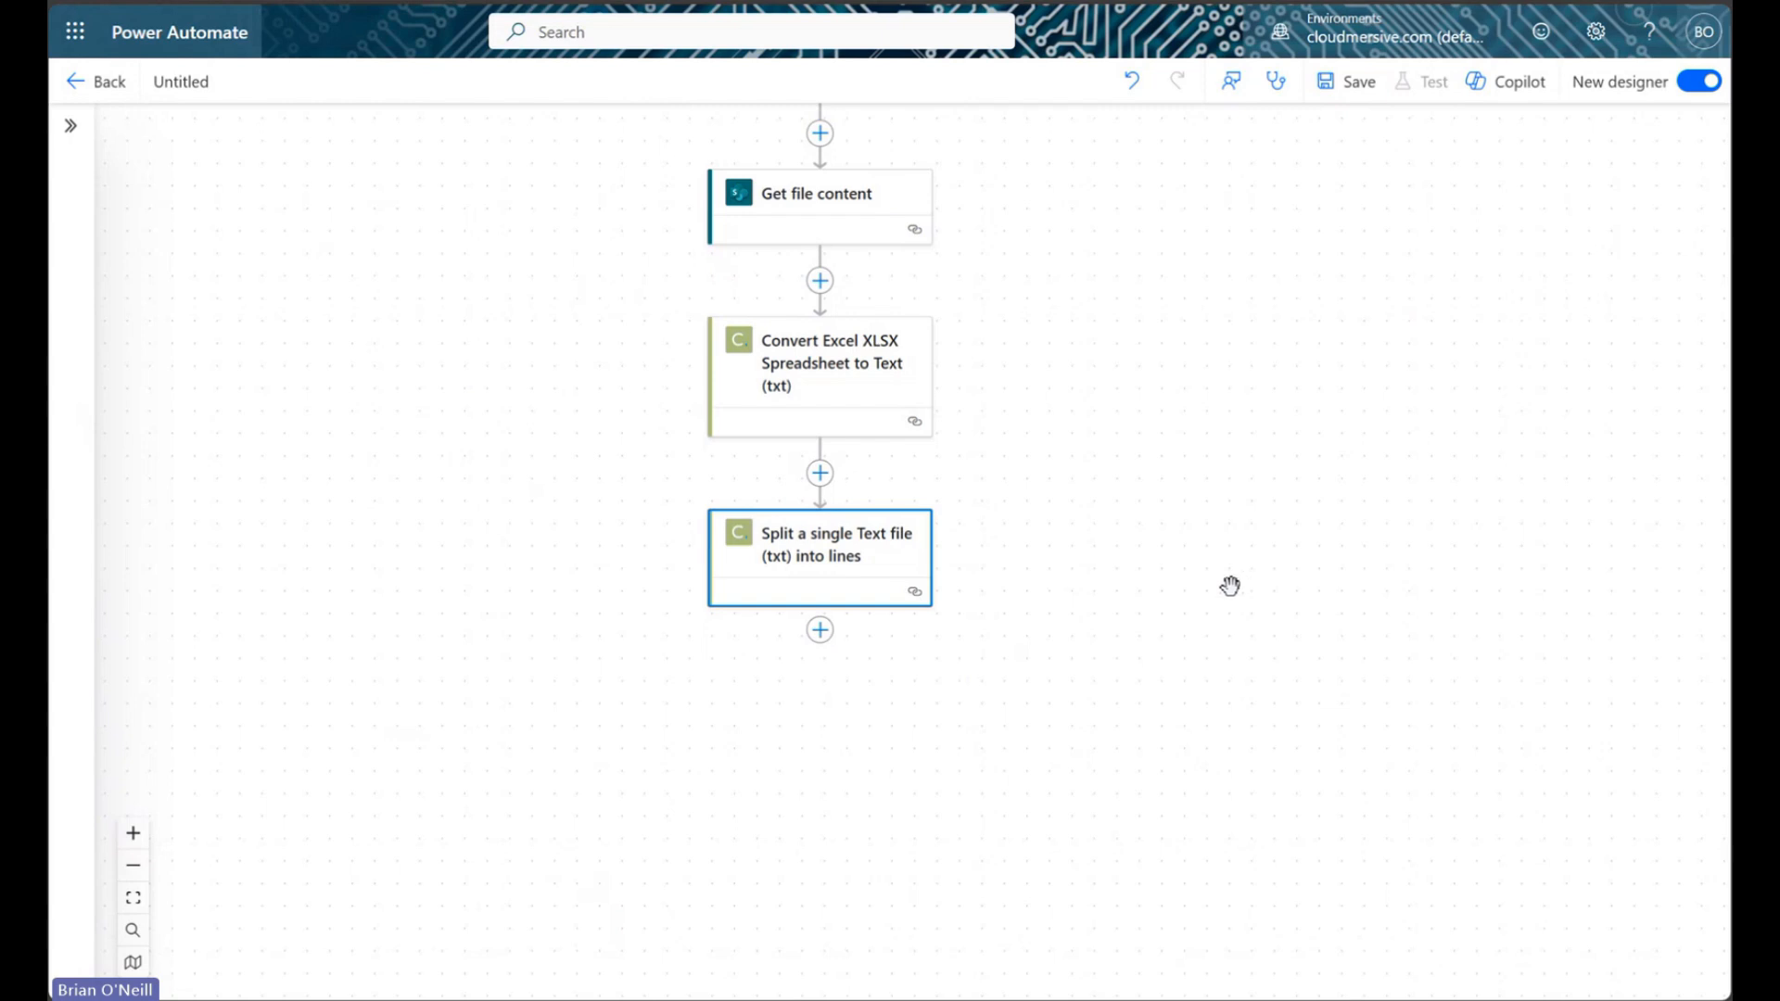
left_click(819, 630)
left_click(913, 590)
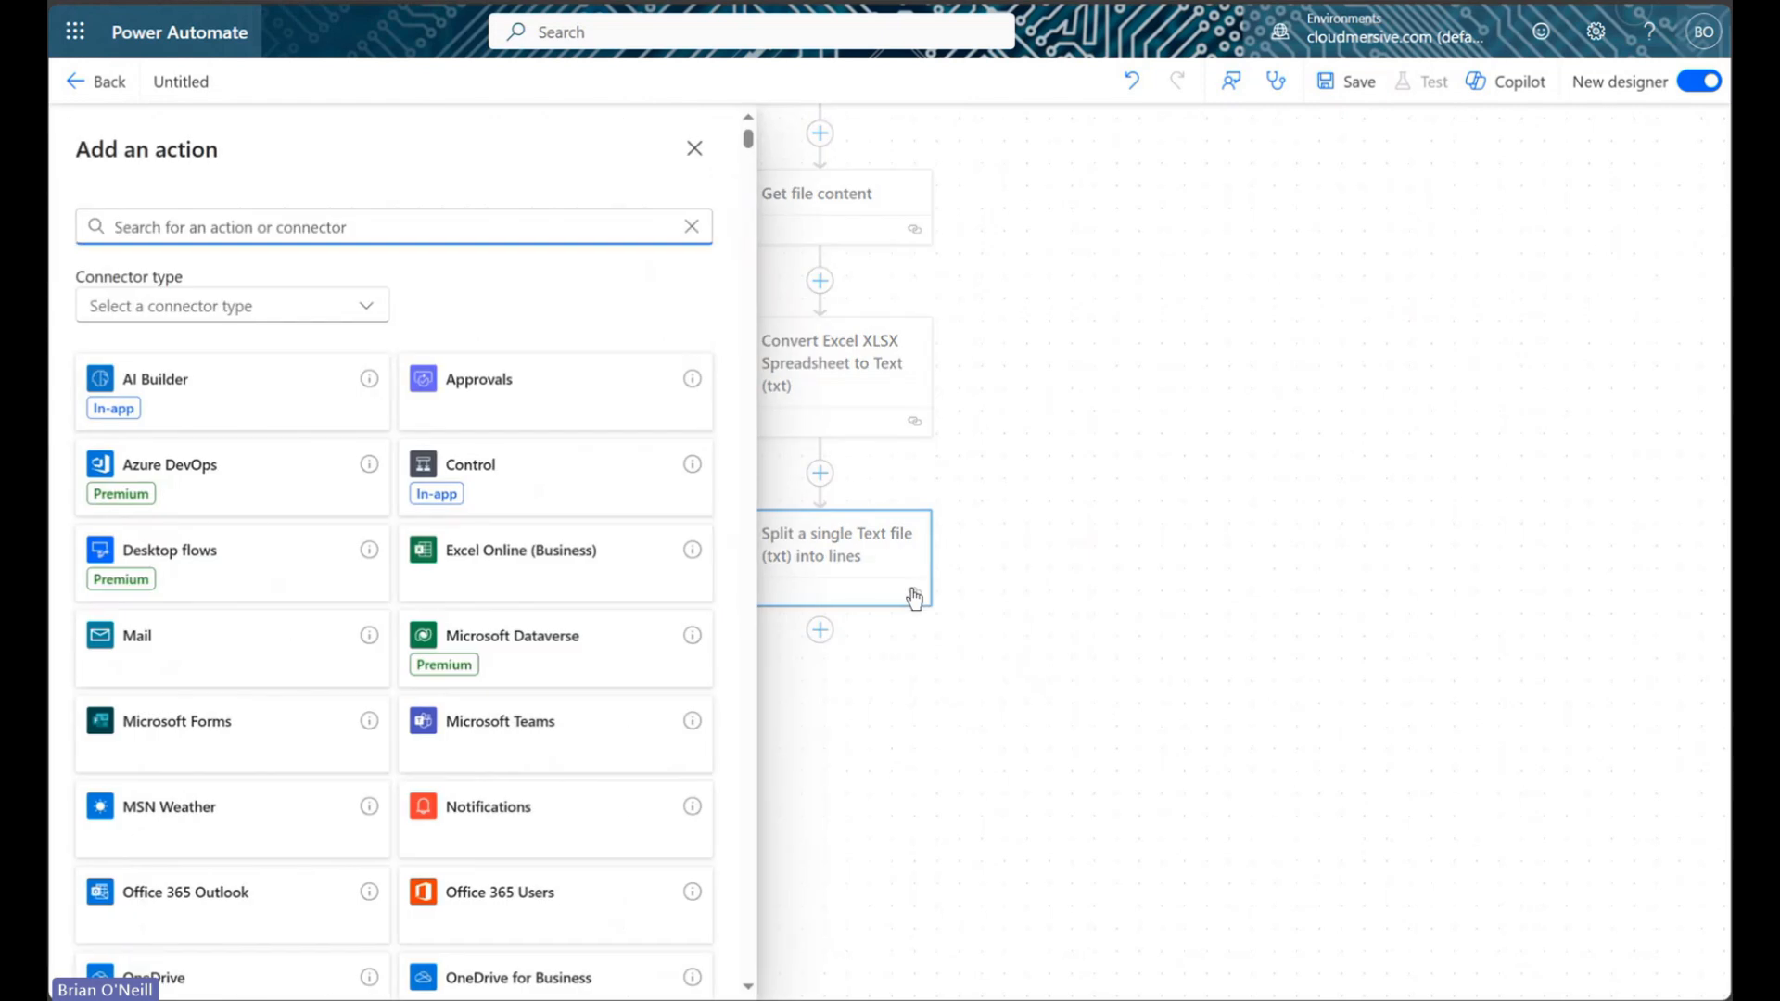
type("appl to each")
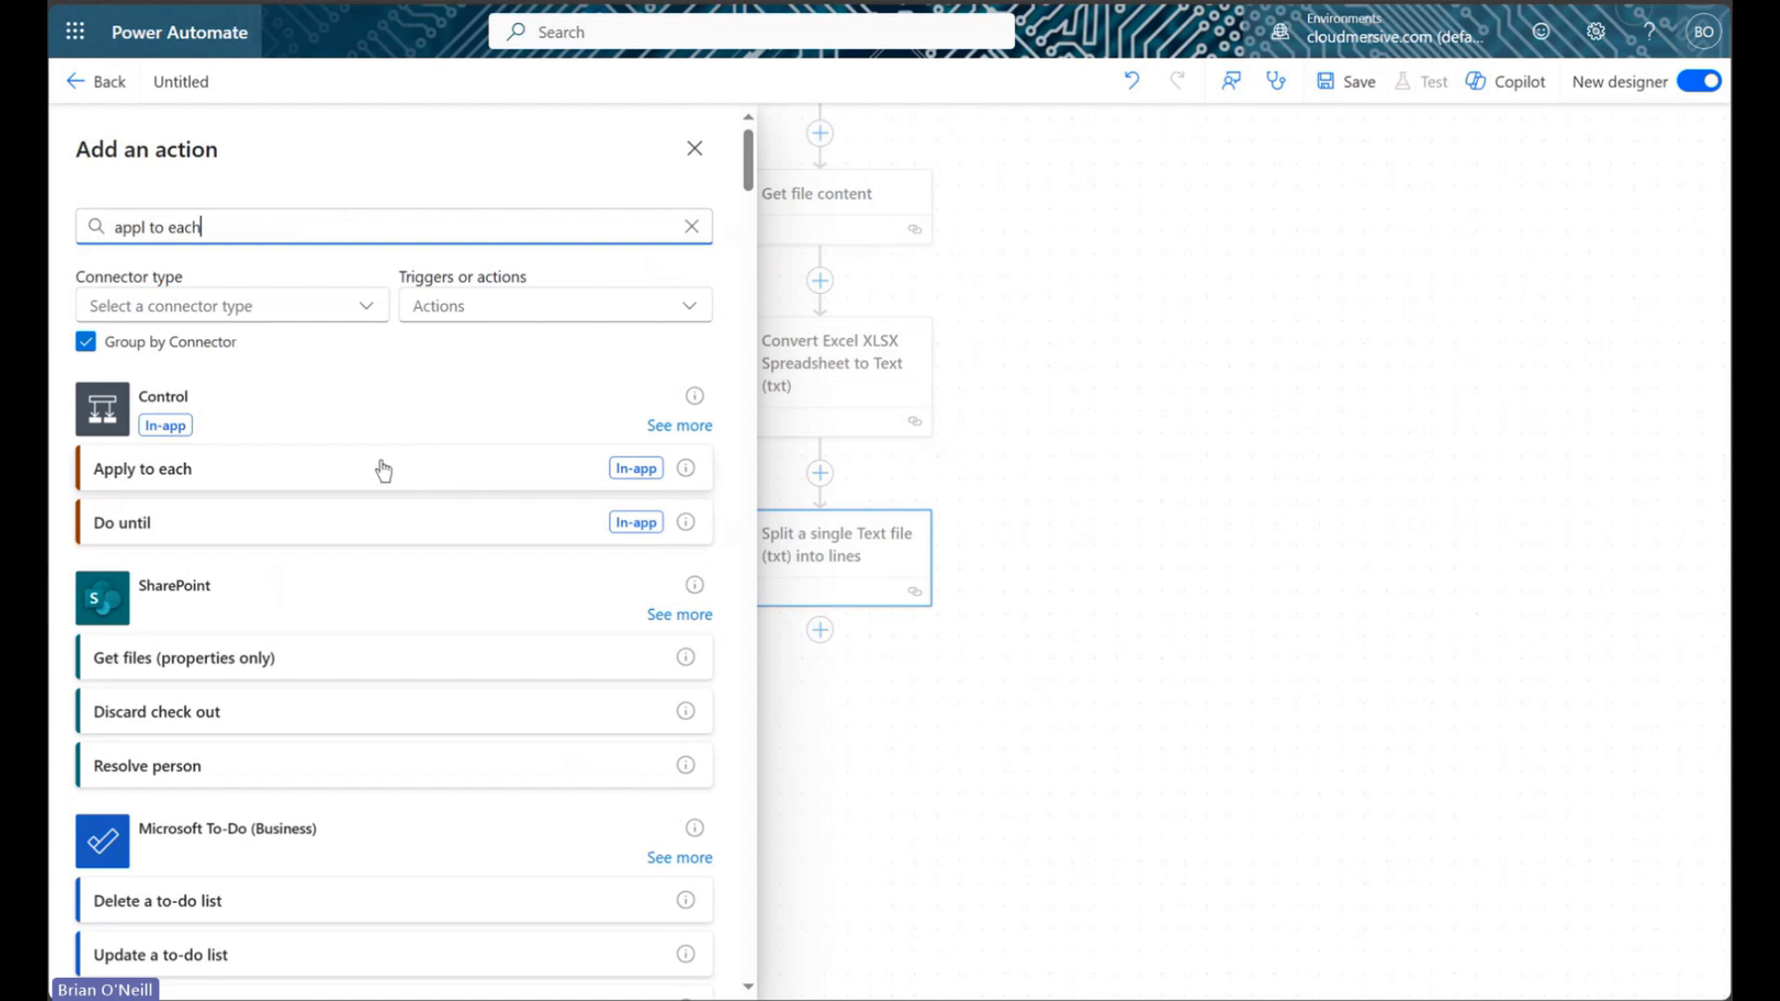
Add an Apply to each loop iterating over the split step's body/ResultLines output
left_click(365, 485)
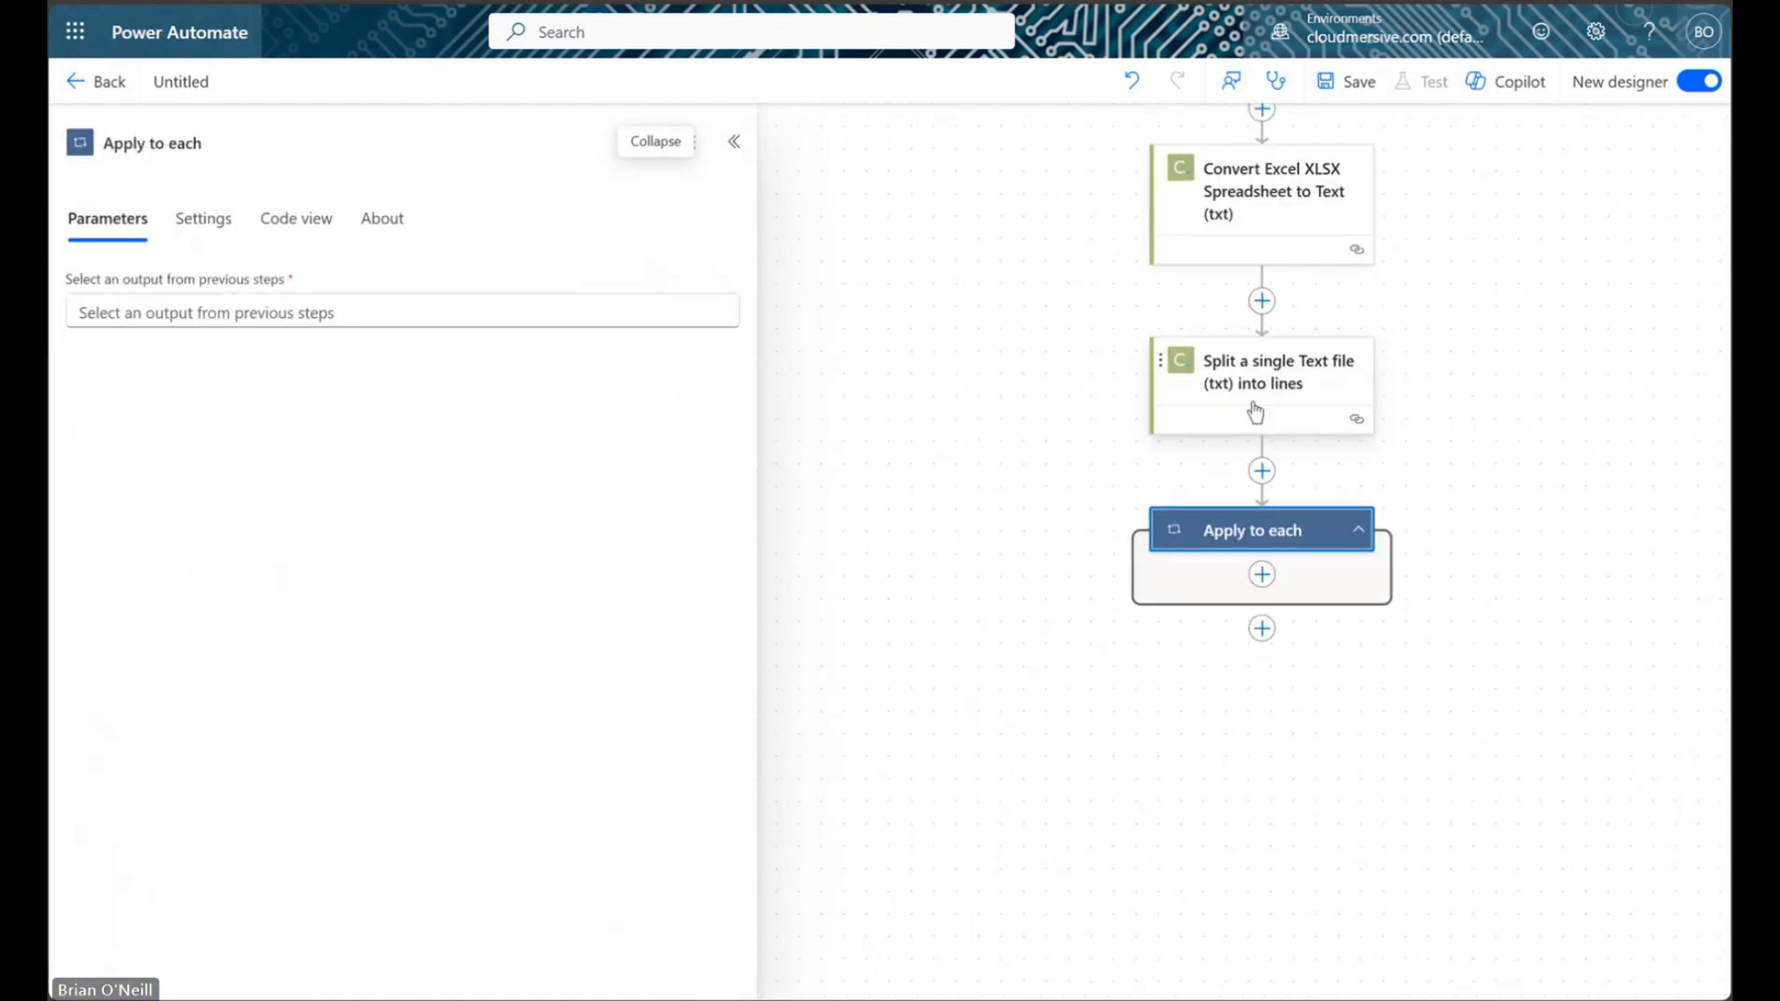
left_click_drag(1474, 379, 1313, 363)
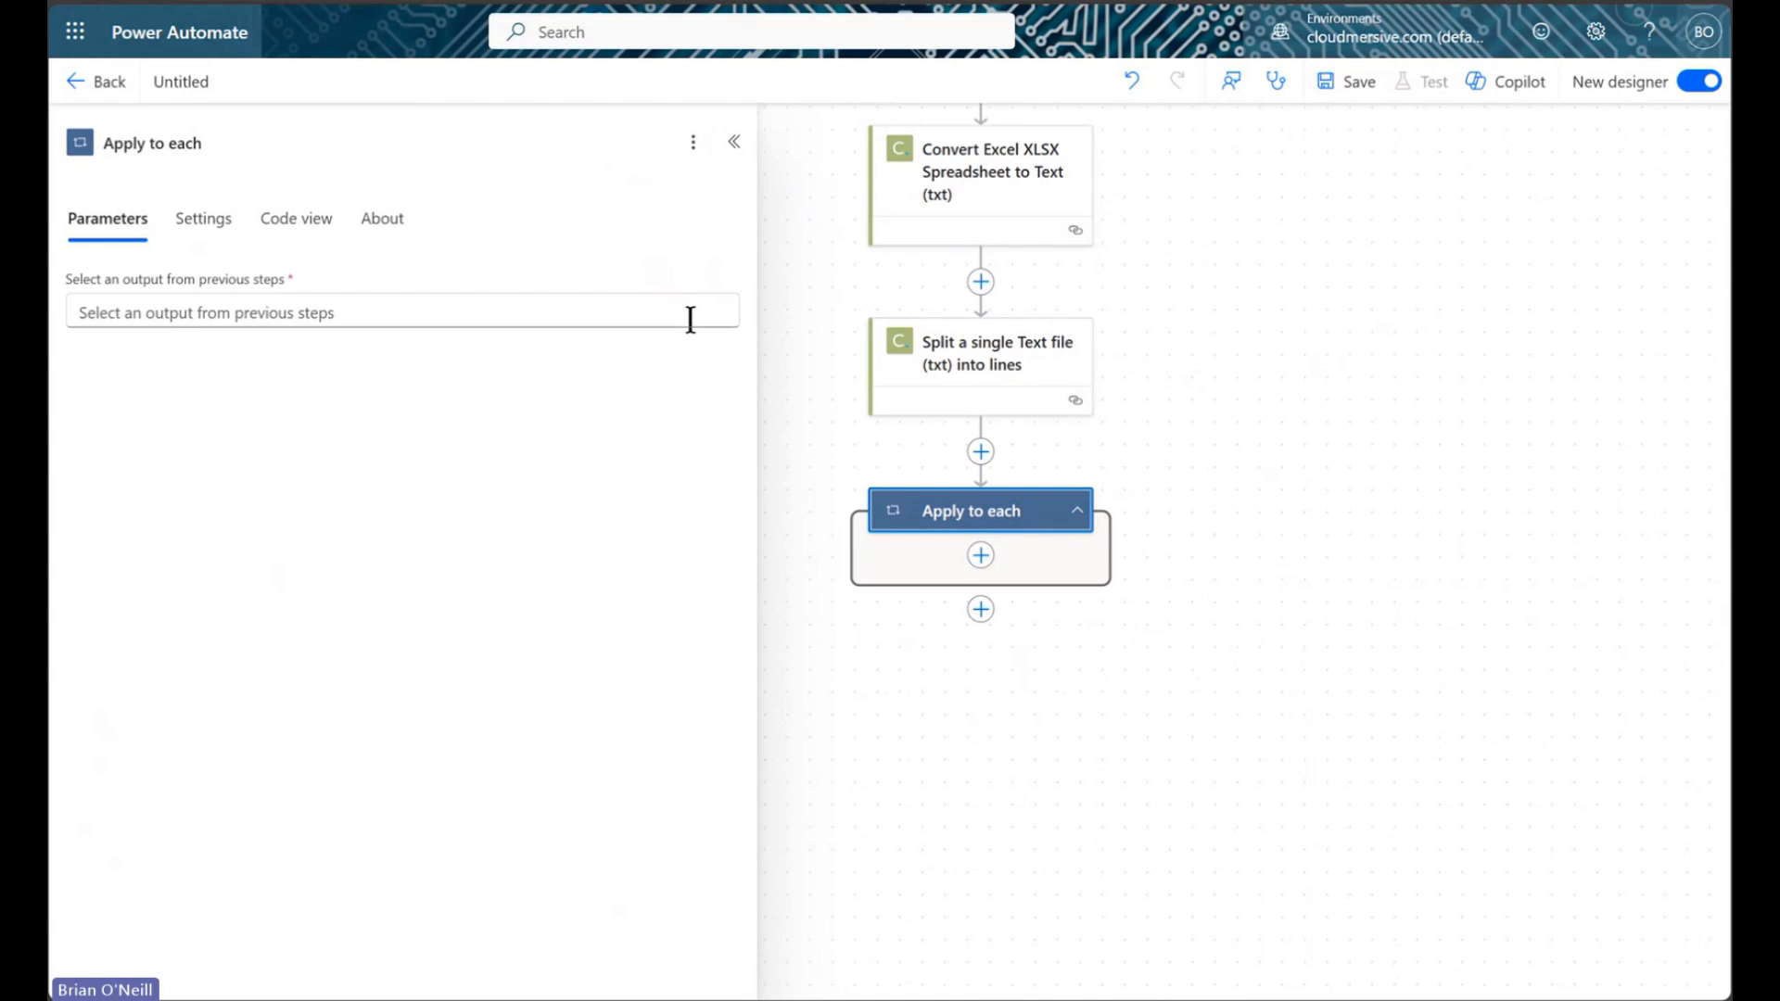
left_click(308, 304)
left_click(734, 292)
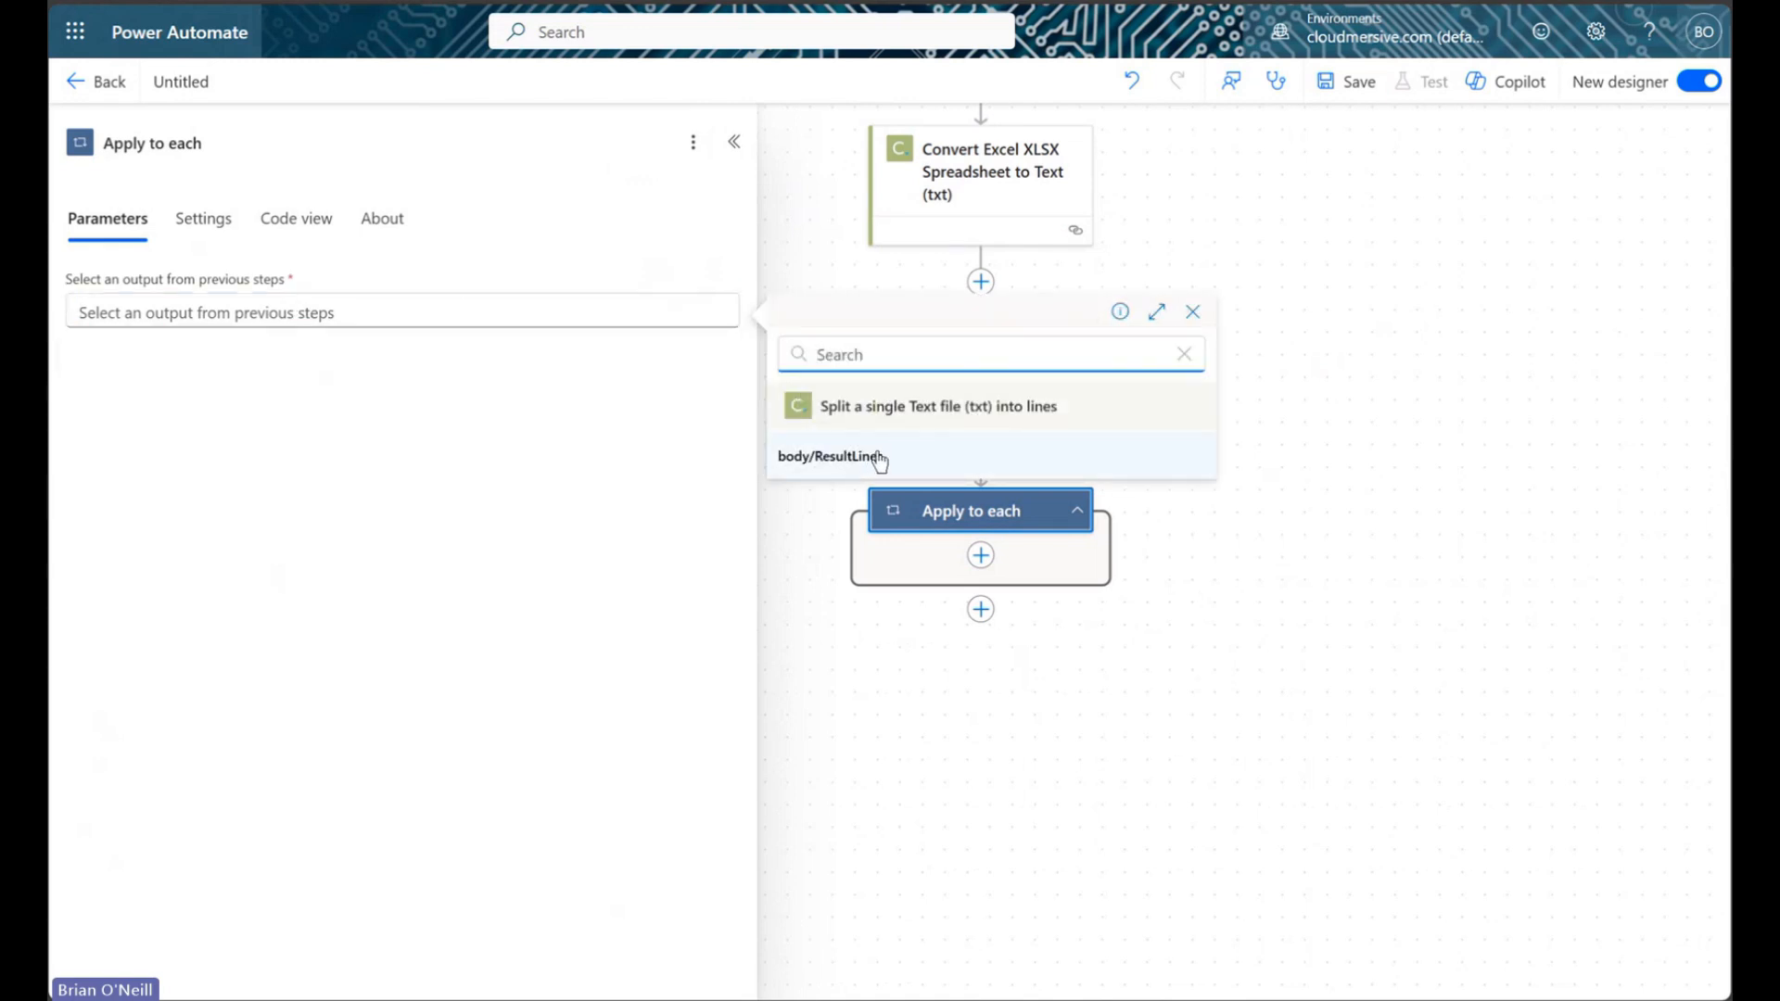
left_click(937, 449)
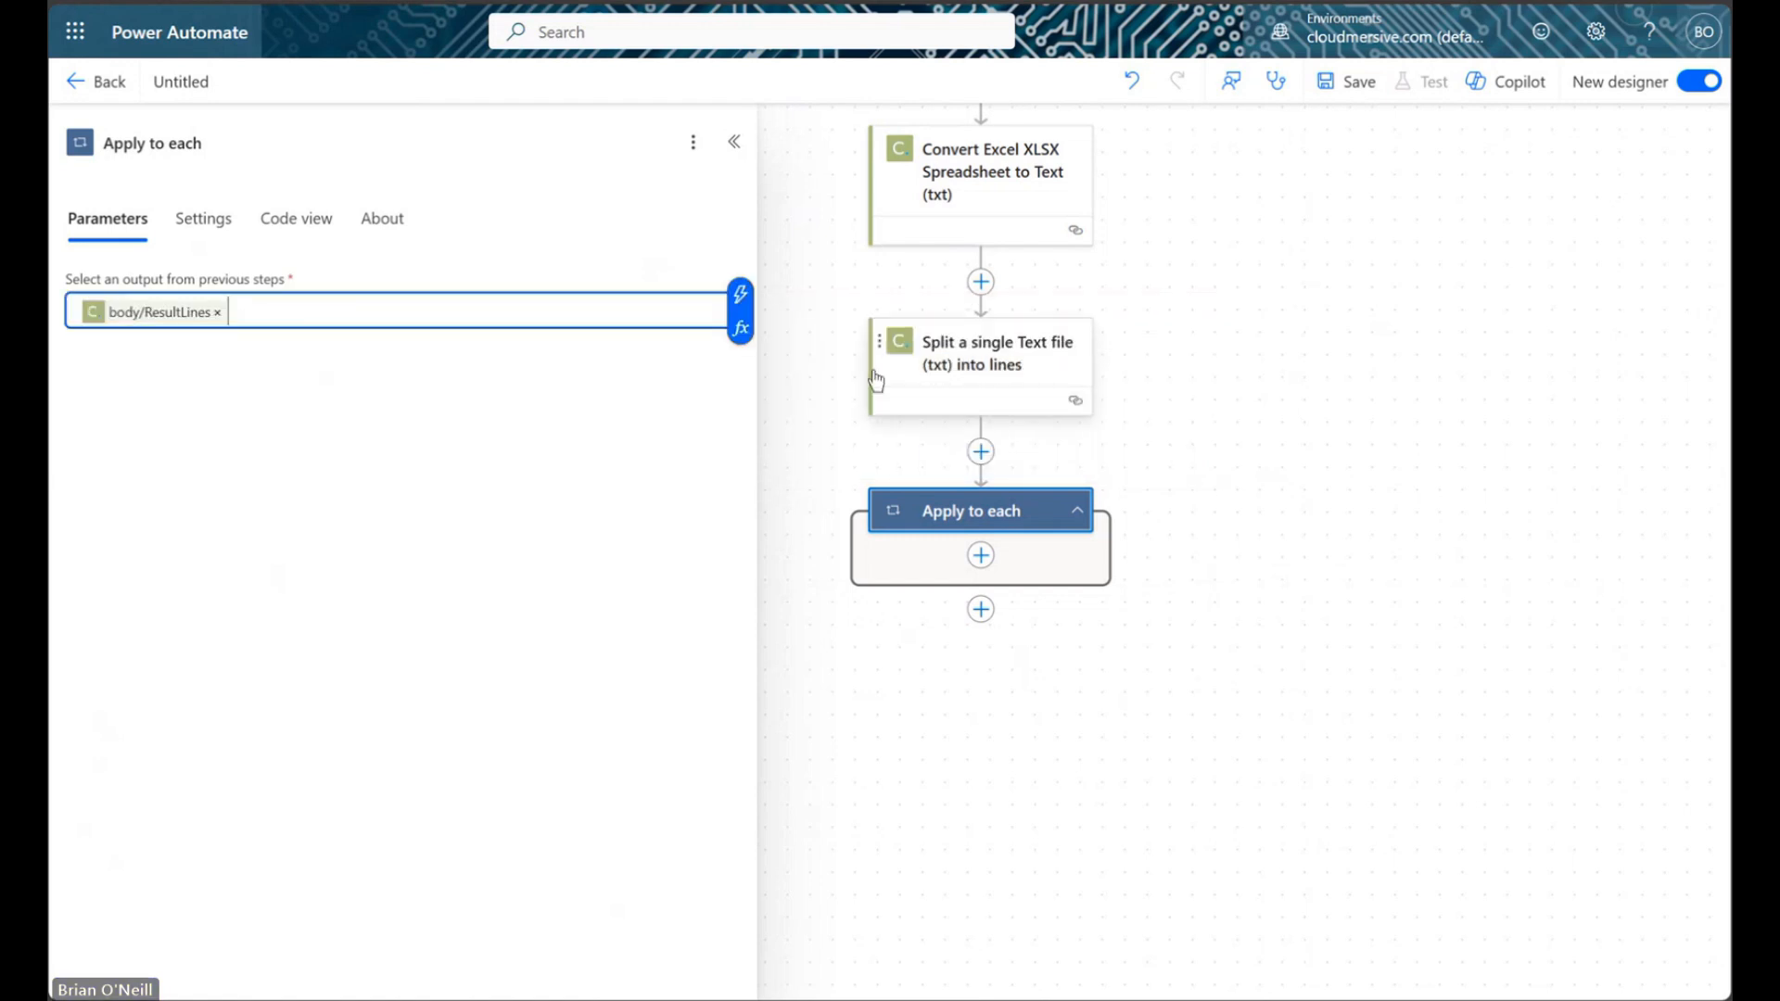
left_click(736, 144)
left_click_drag(1415, 409, 1208, 414)
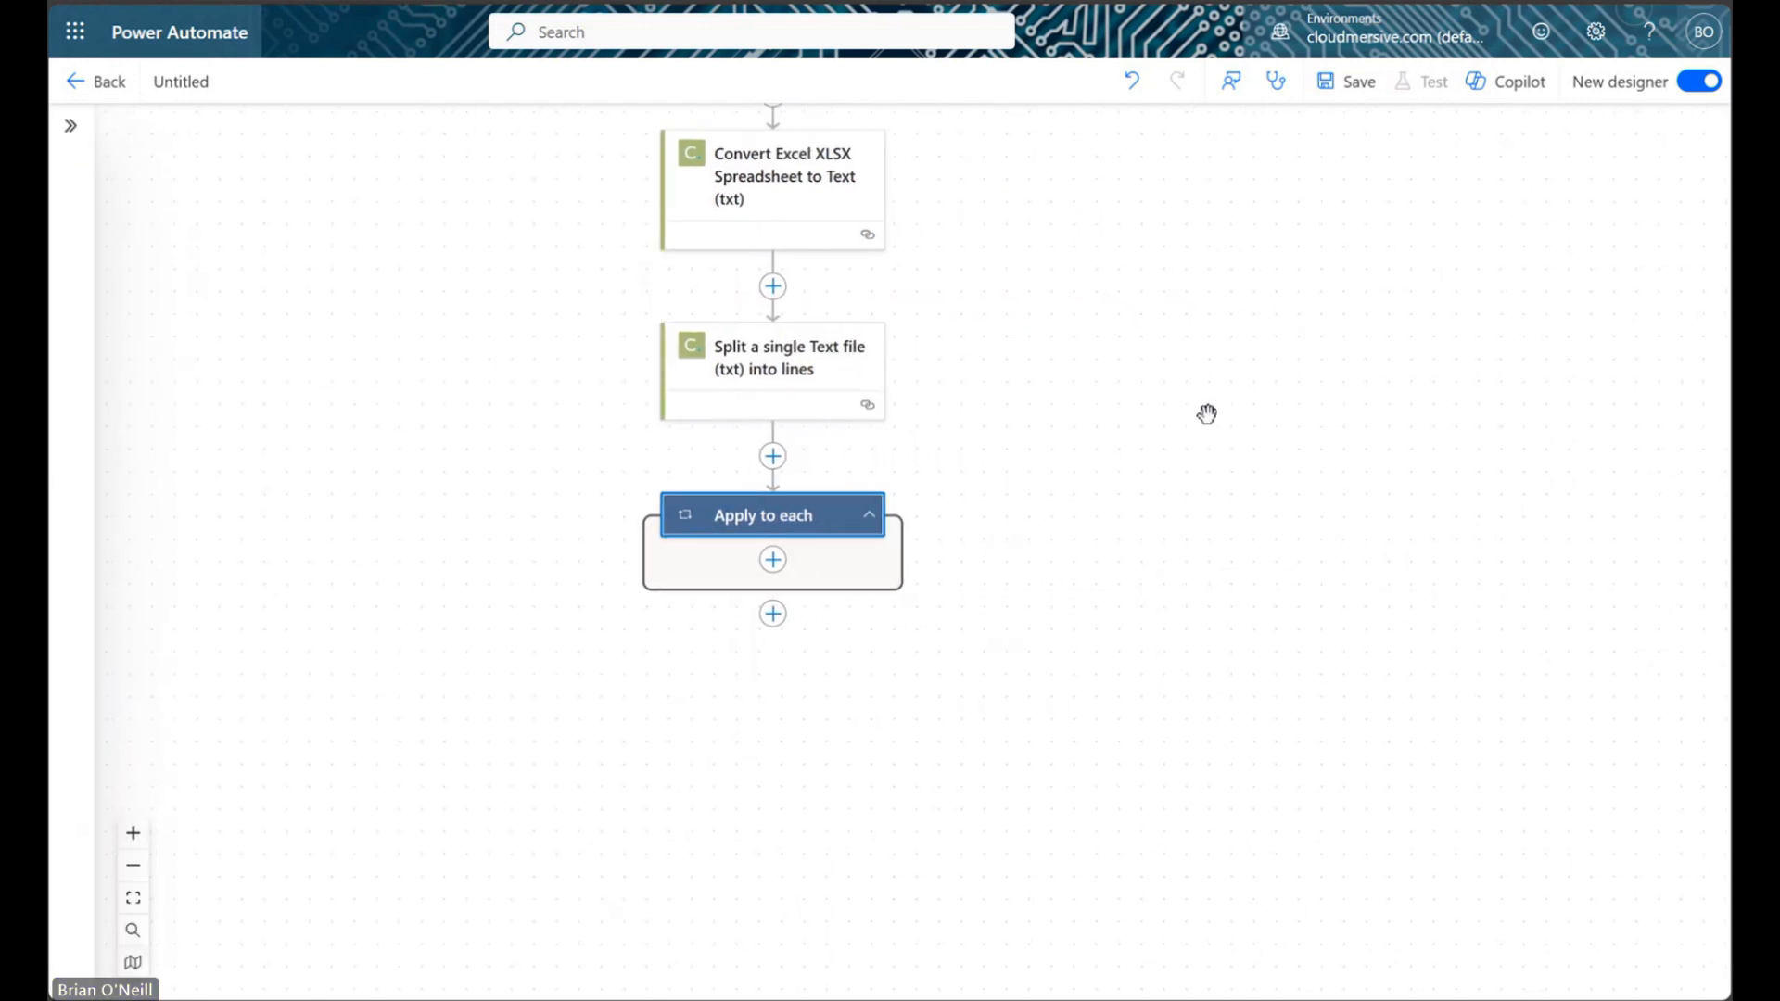
Add a Compose action inside the Apply to each loop
left_click(774, 561)
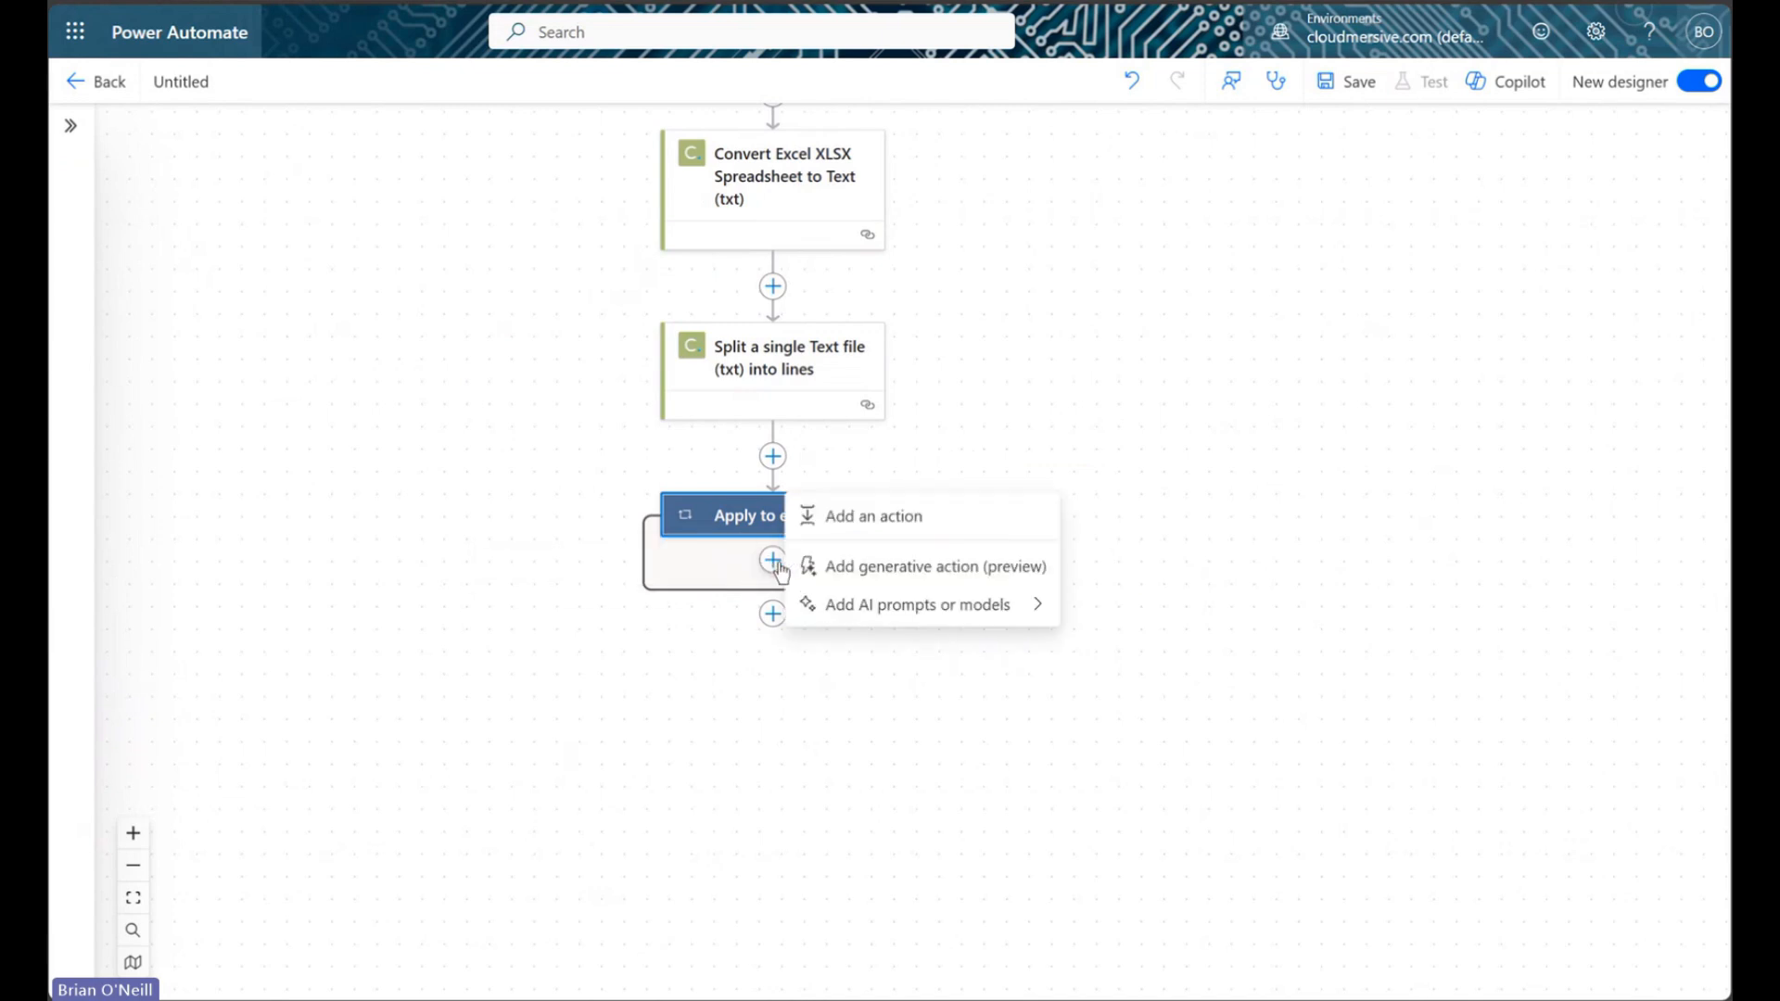
left_click(874, 527)
type("compose")
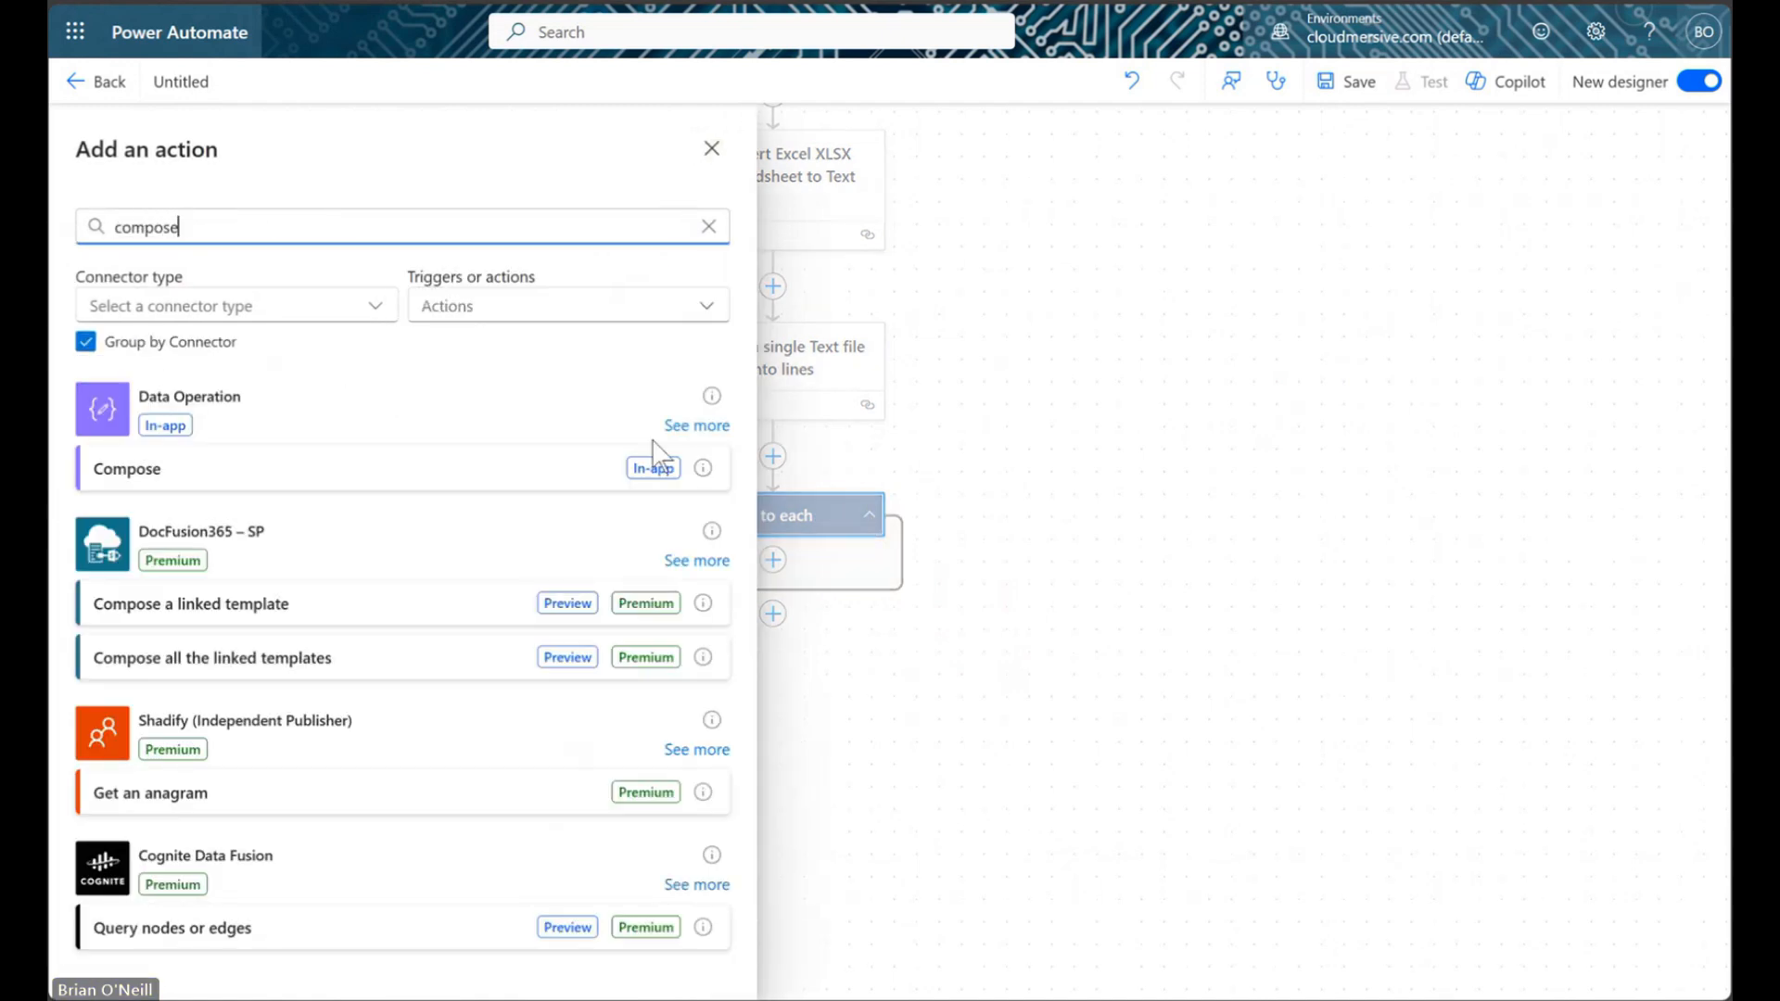
left_click(367, 472)
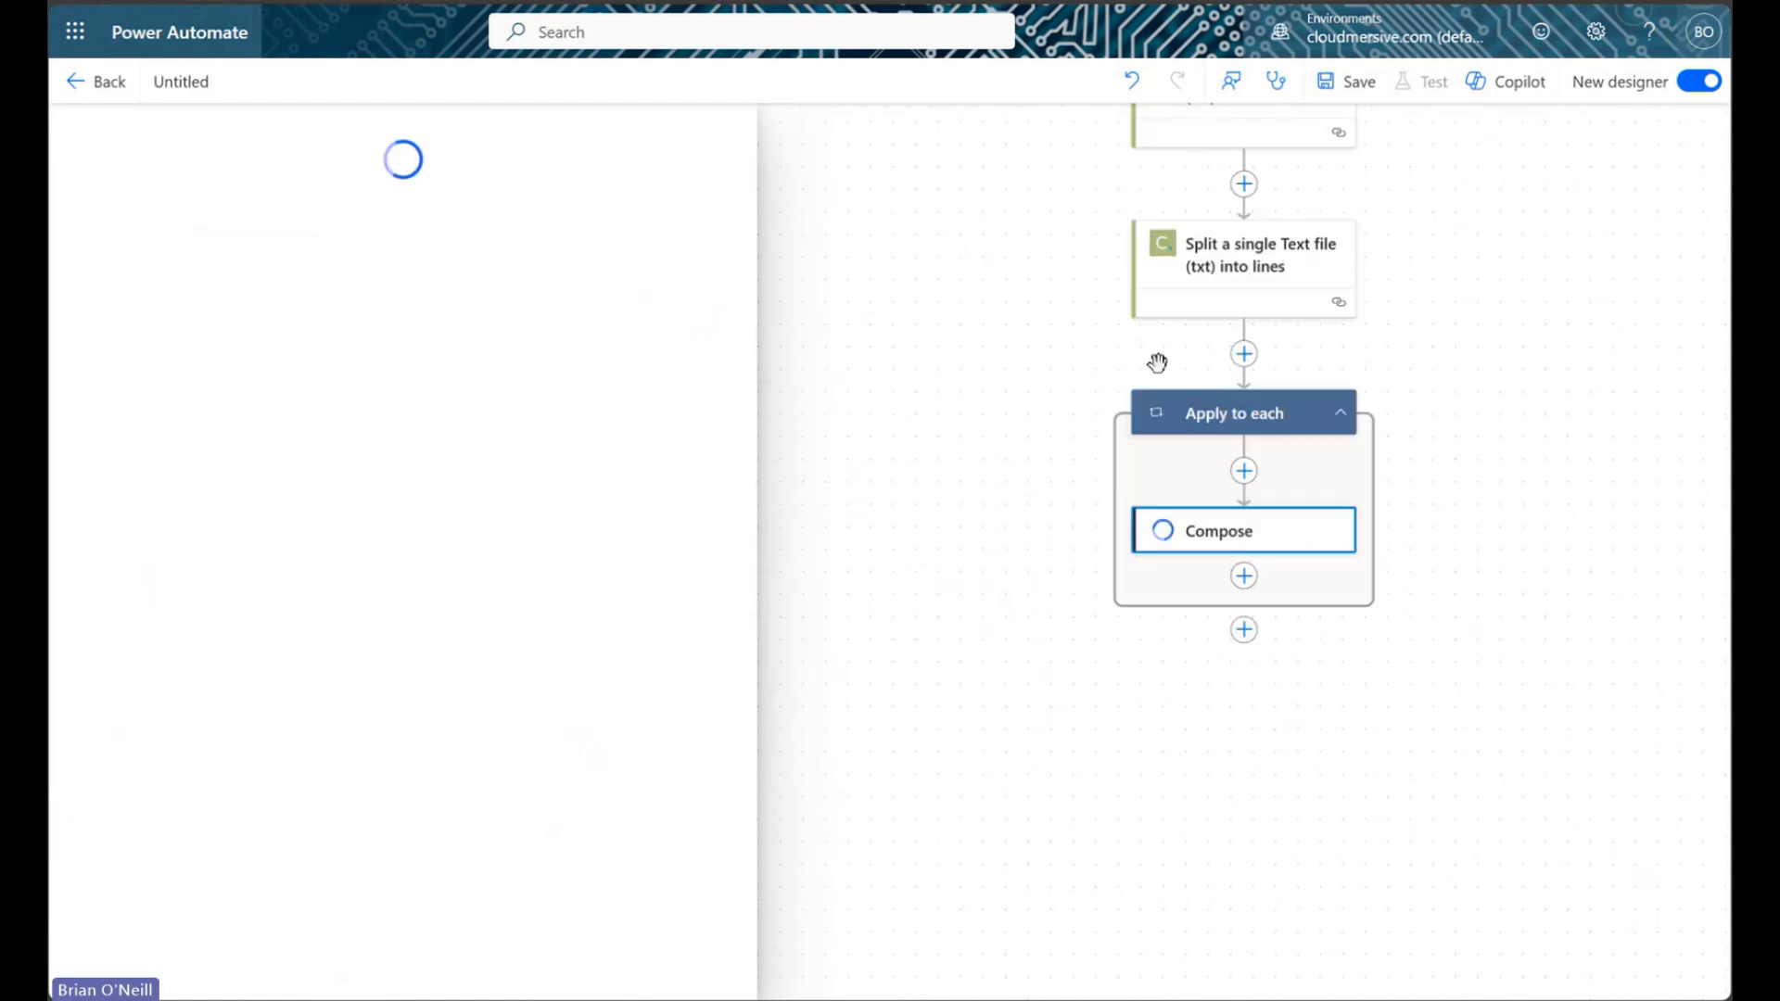
left_click_drag(1455, 419, 1287, 449)
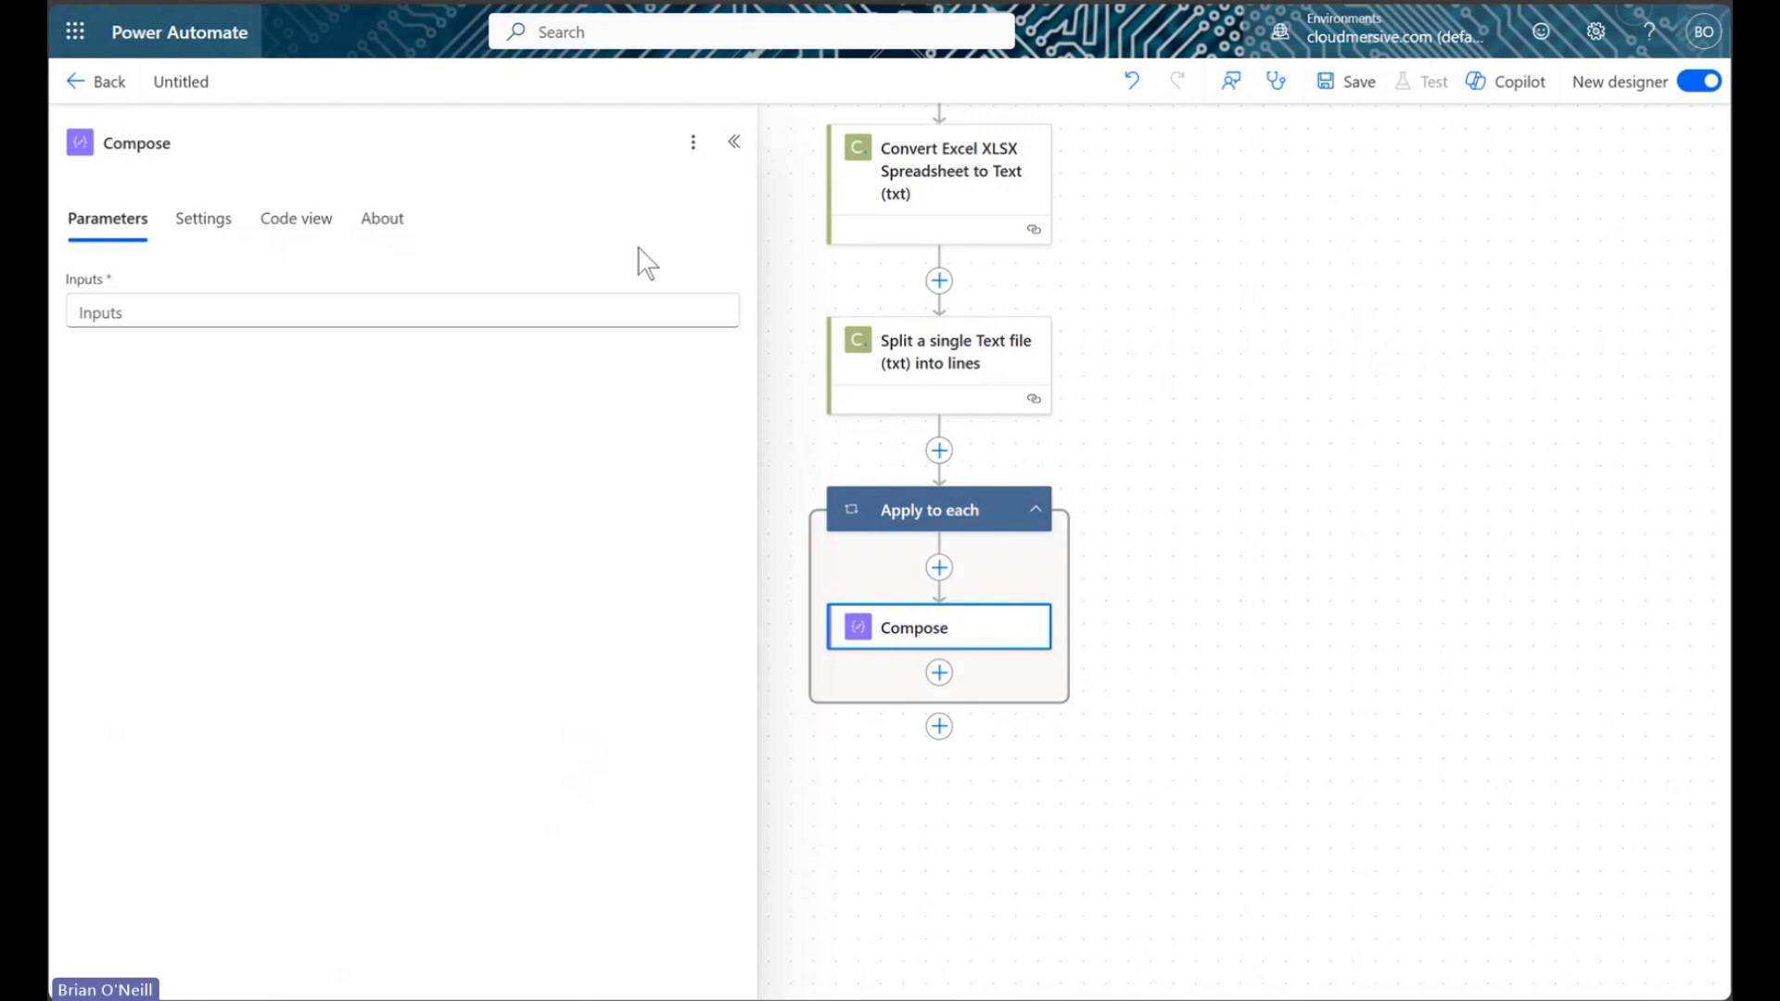
Set the Compose input to each line's LineContents value
left_click(309, 312)
left_click(740, 295)
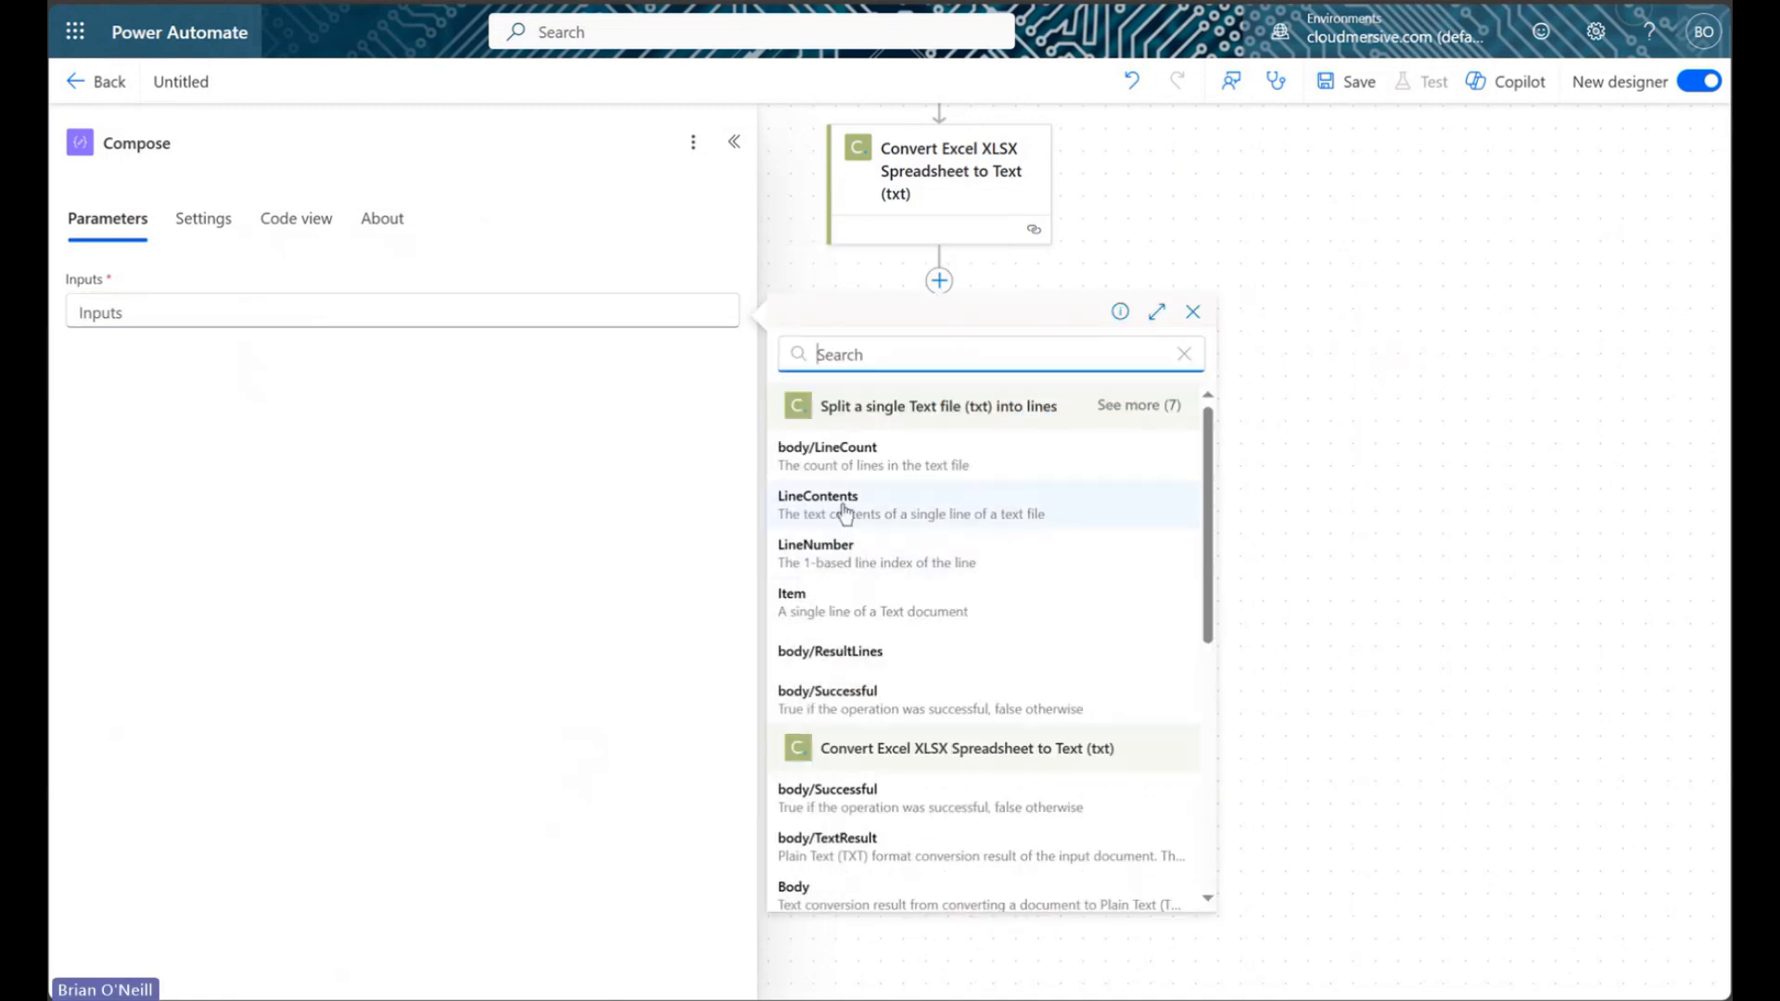
left_click(941, 506)
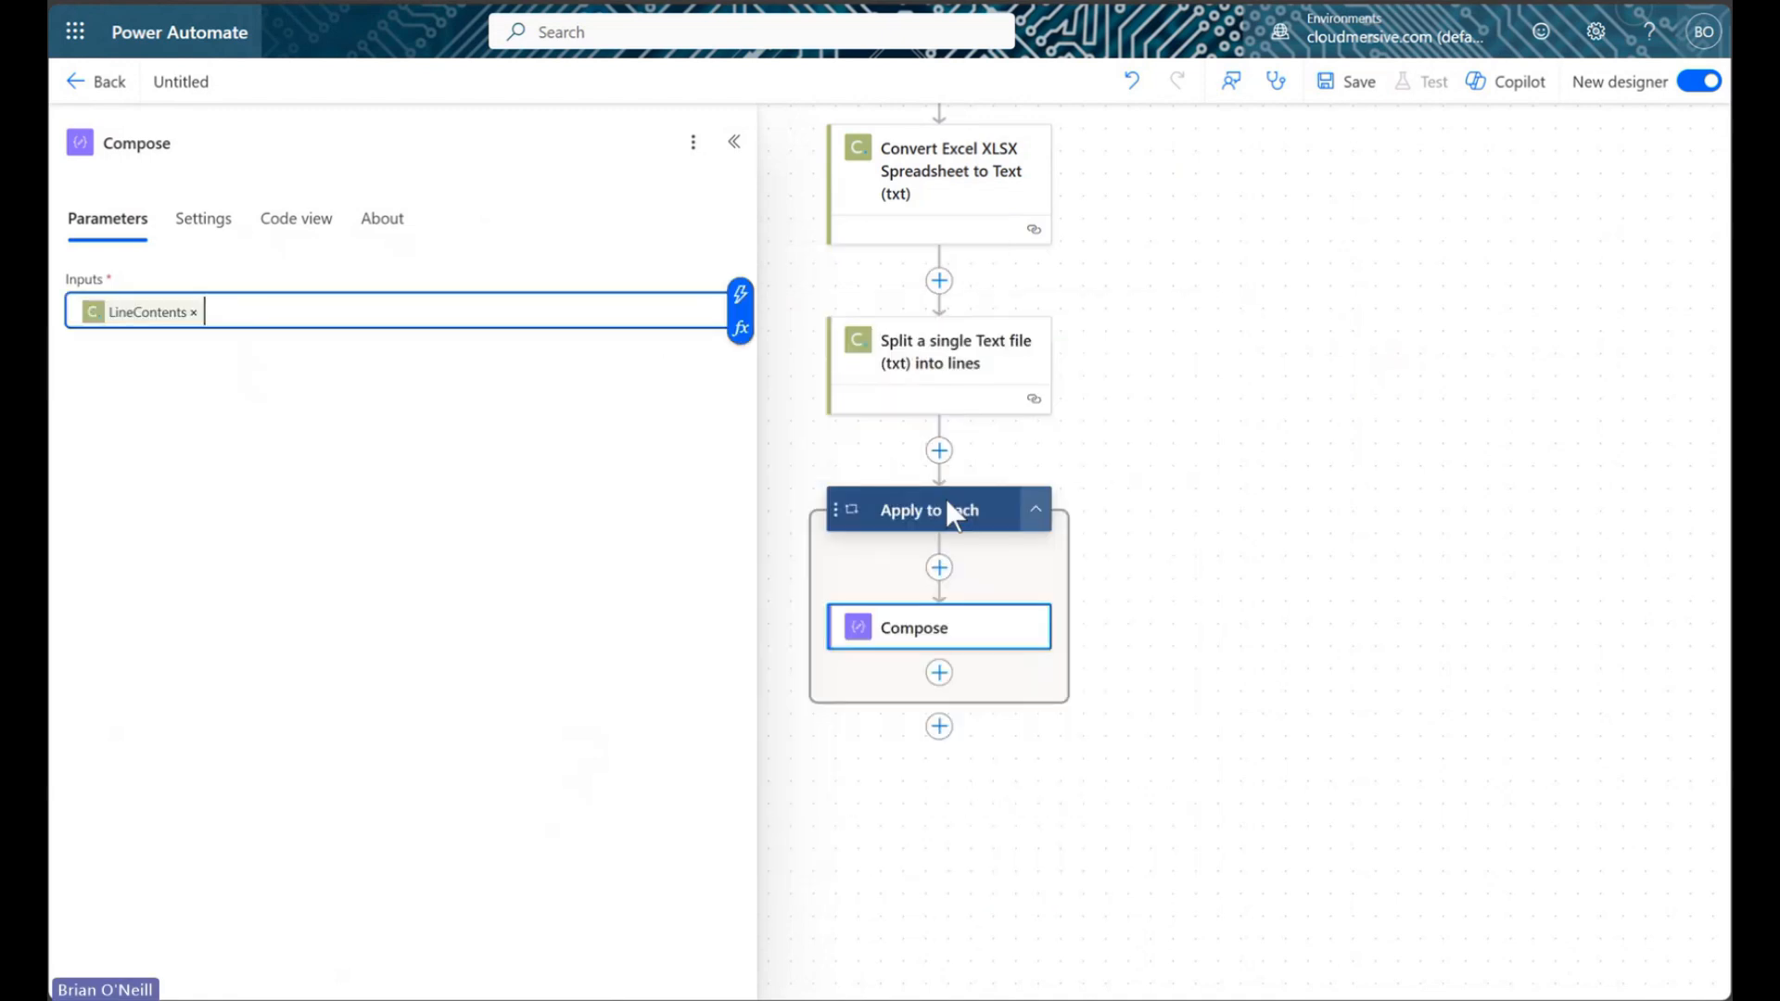
left_click_drag(1299, 466, 1350, 471)
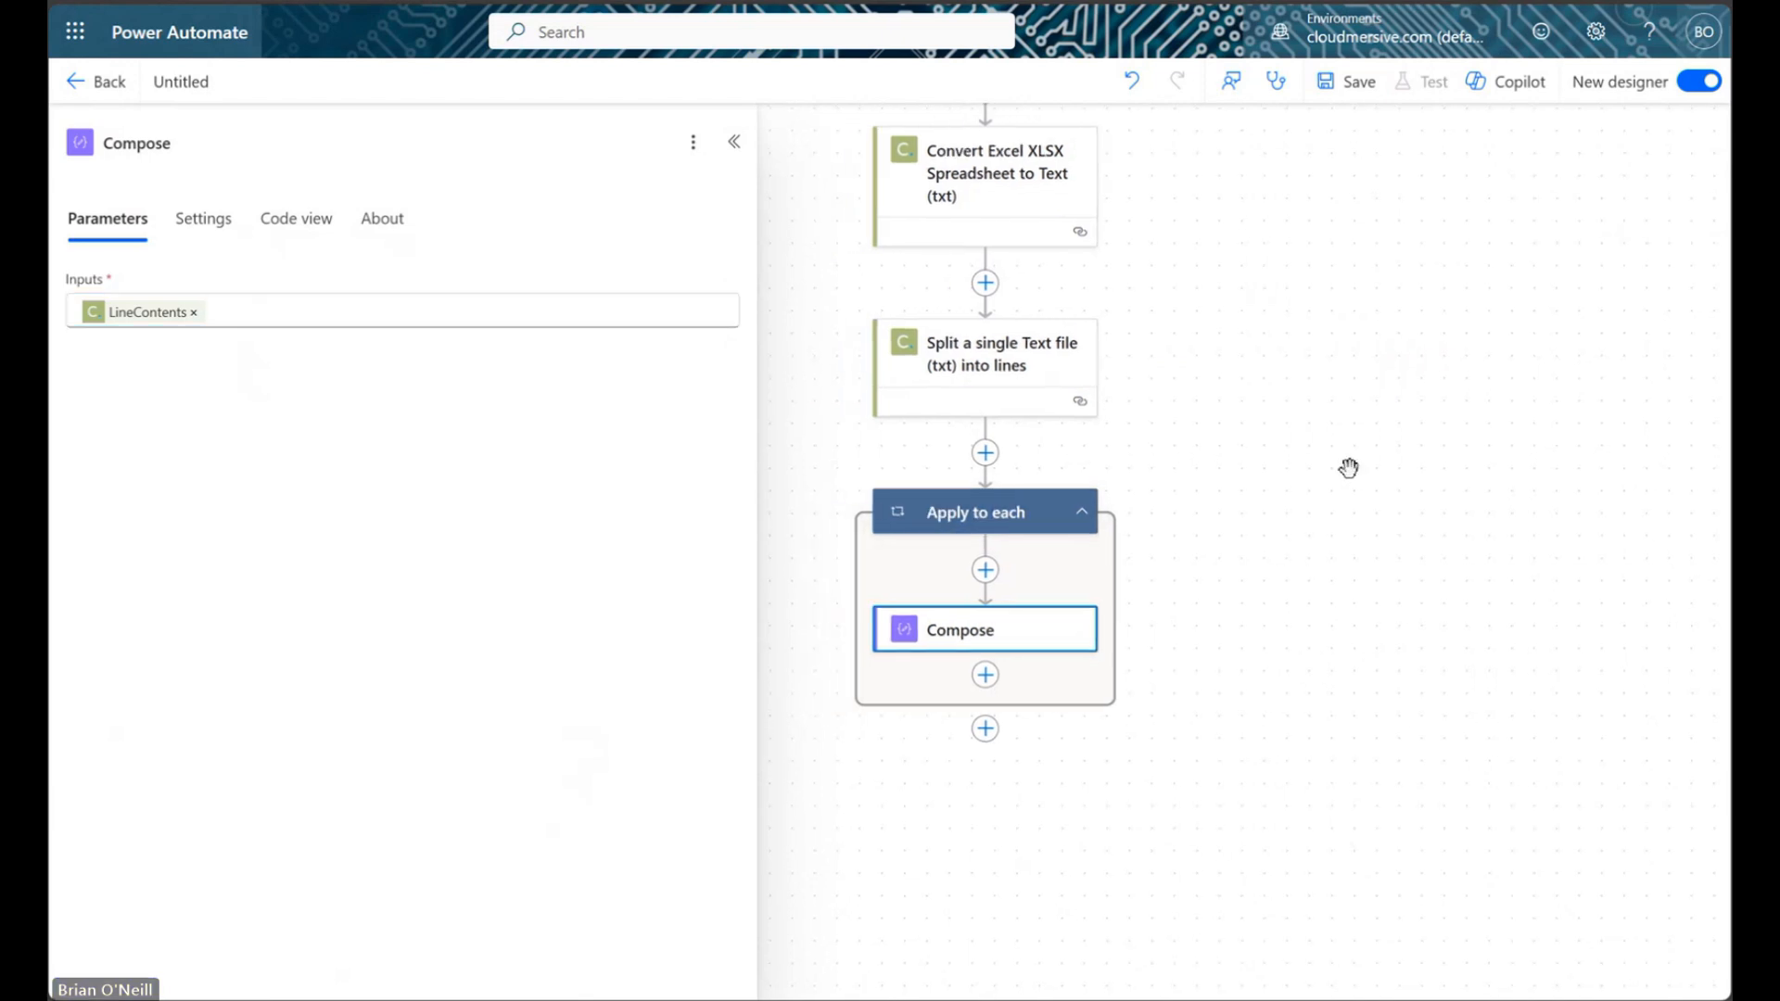
Insert a Control Condition action directly below Compose inside the Apply to each loop
left_click(737, 144)
left_click_drag(1434, 437, 1302, 452)
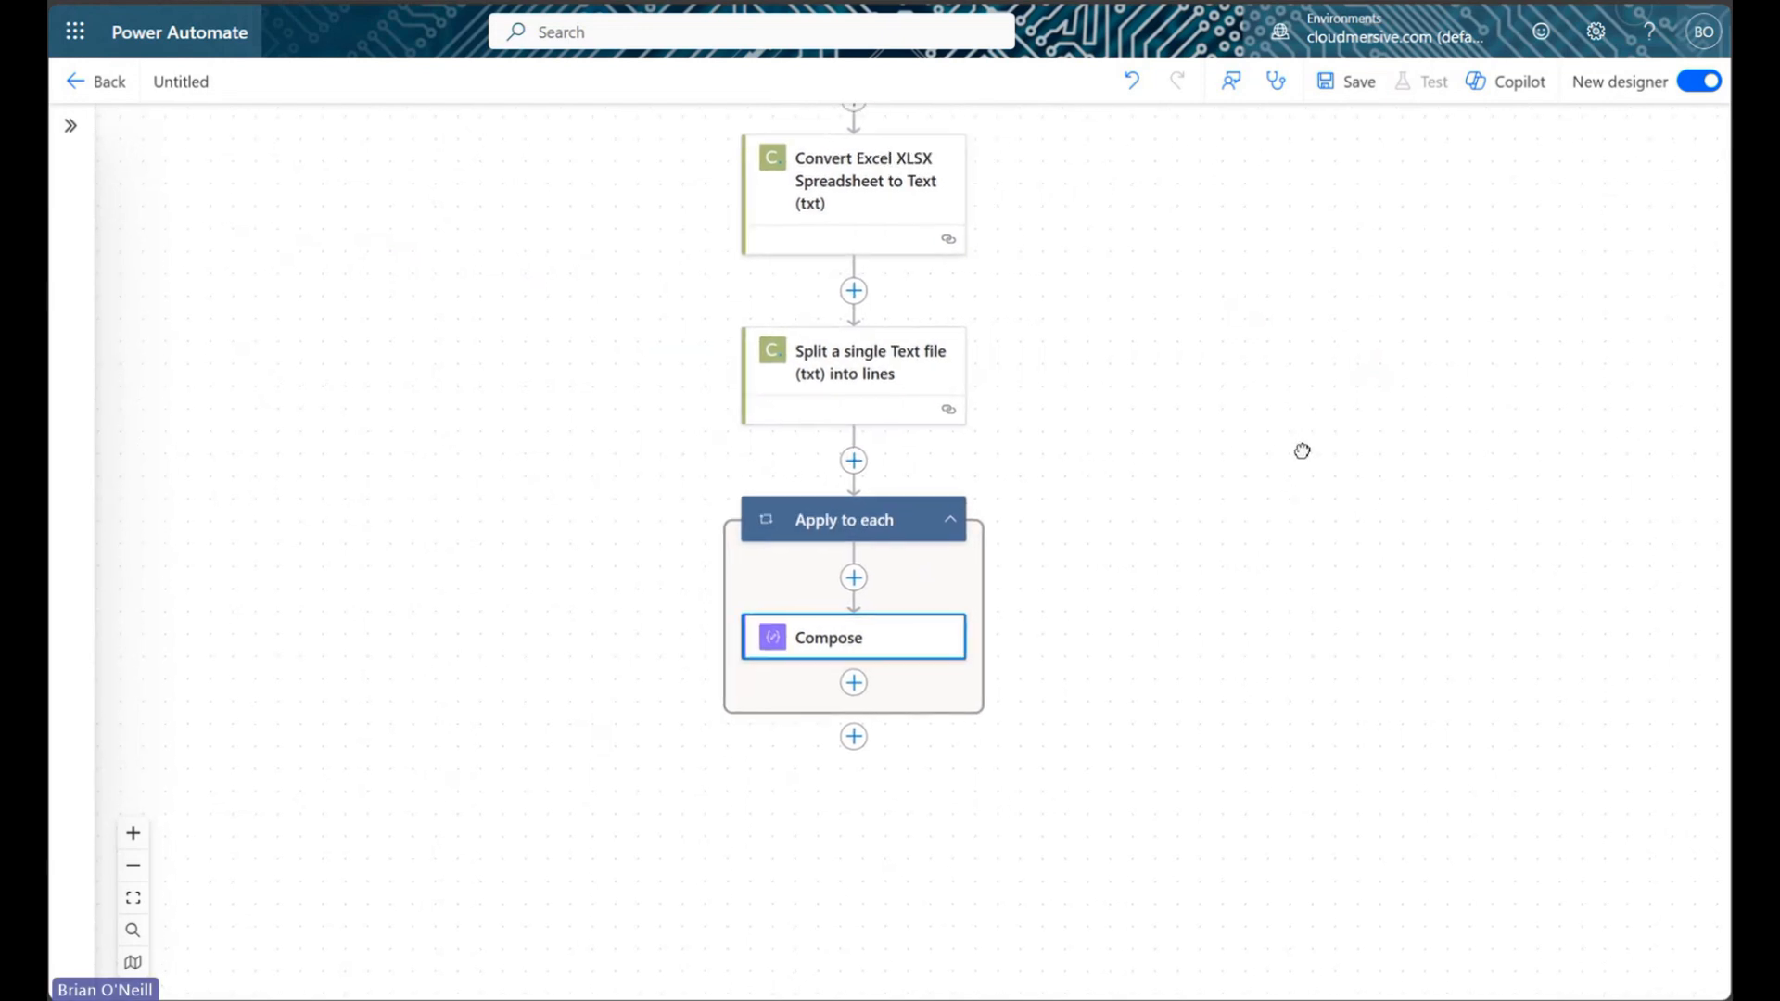
left_click(854, 682)
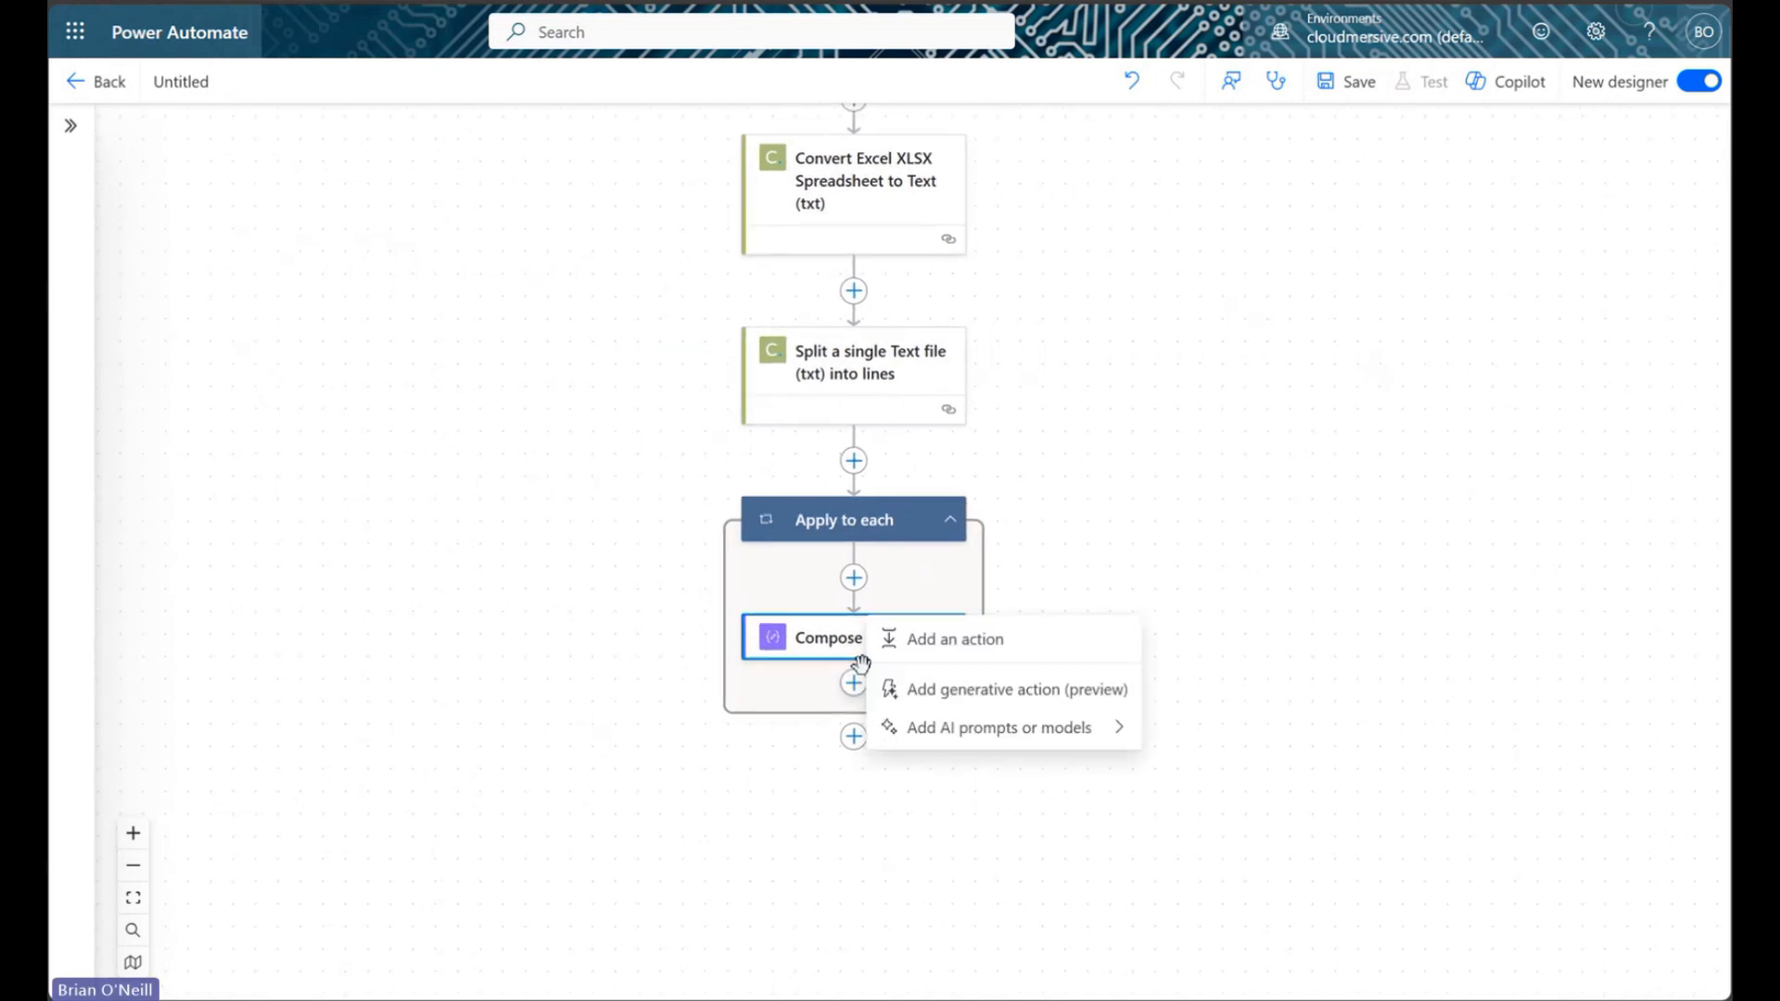
left_click(924, 638)
type("cond")
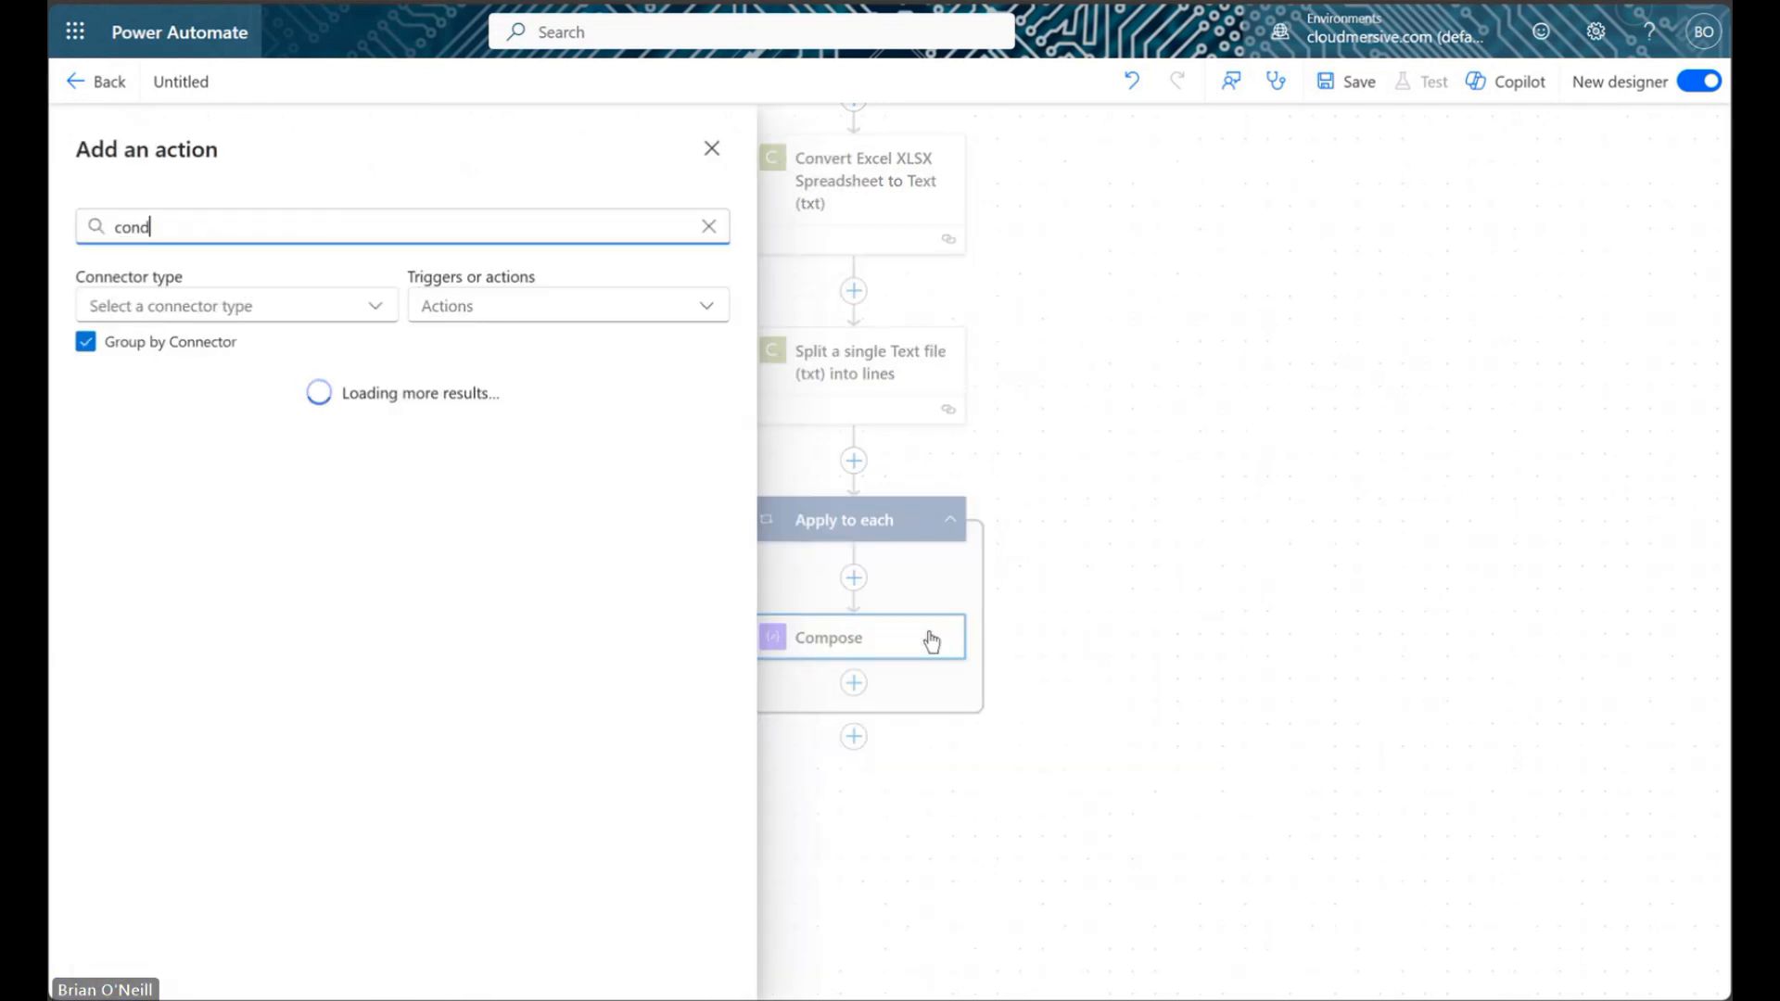
type("ition")
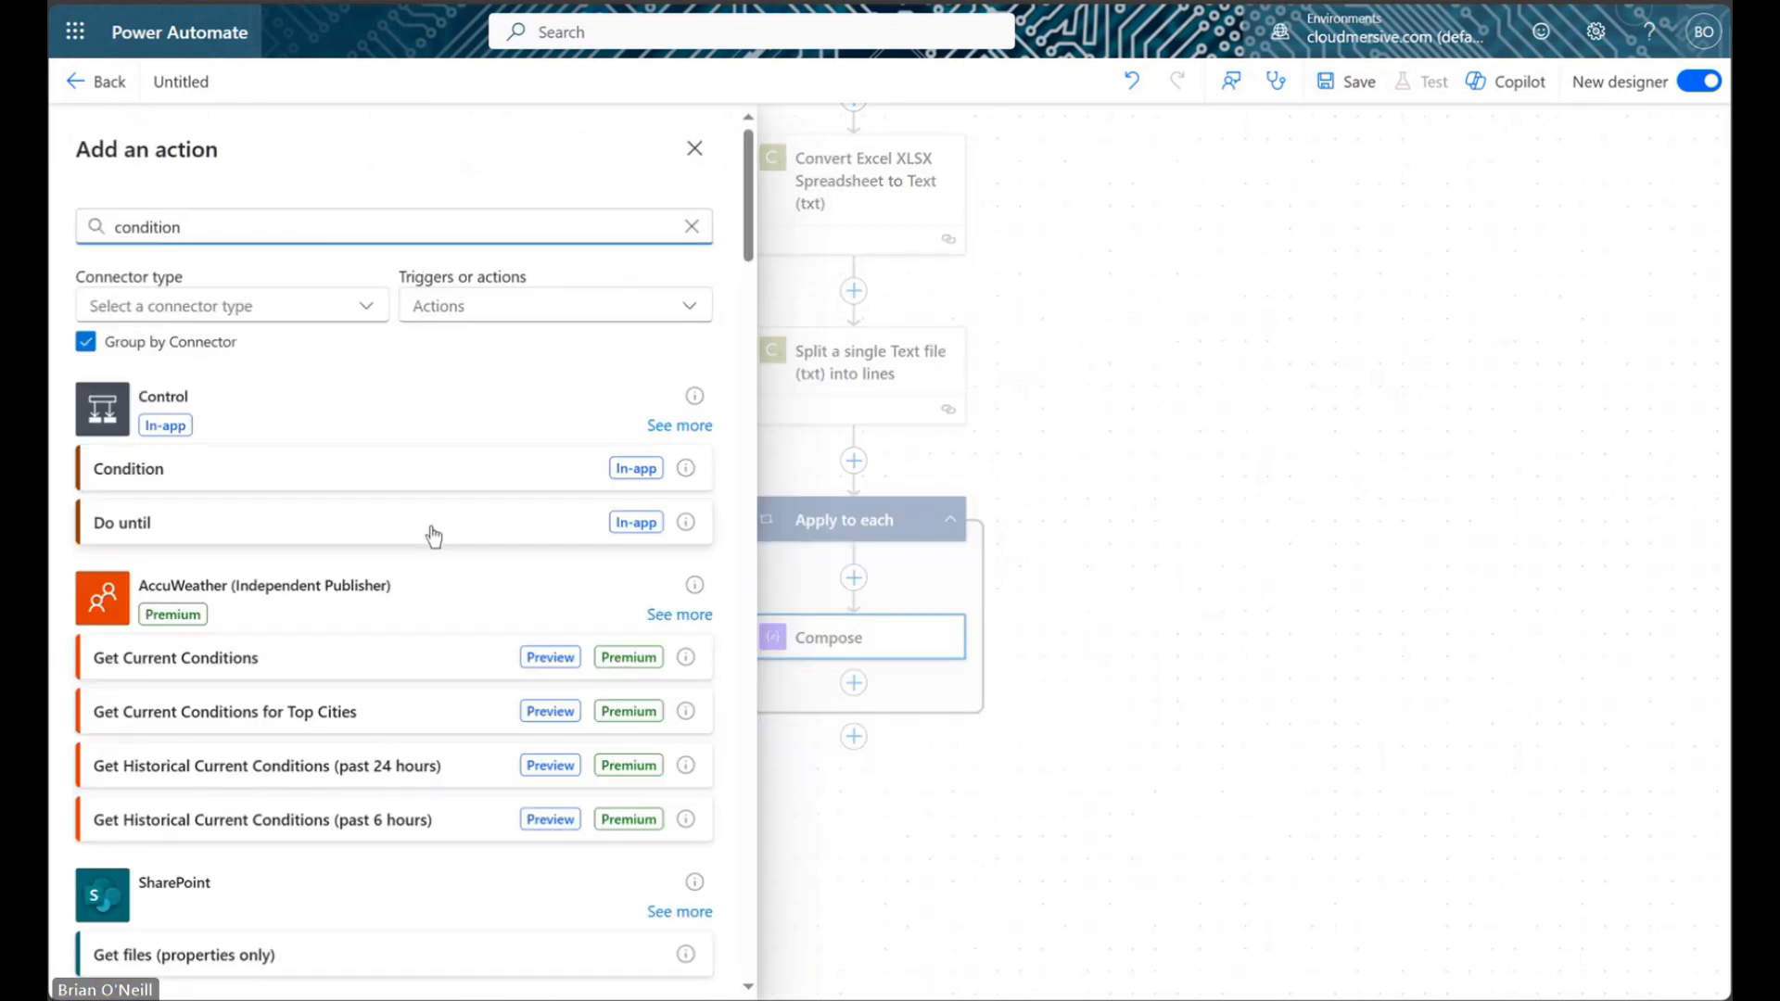
left_click(351, 481)
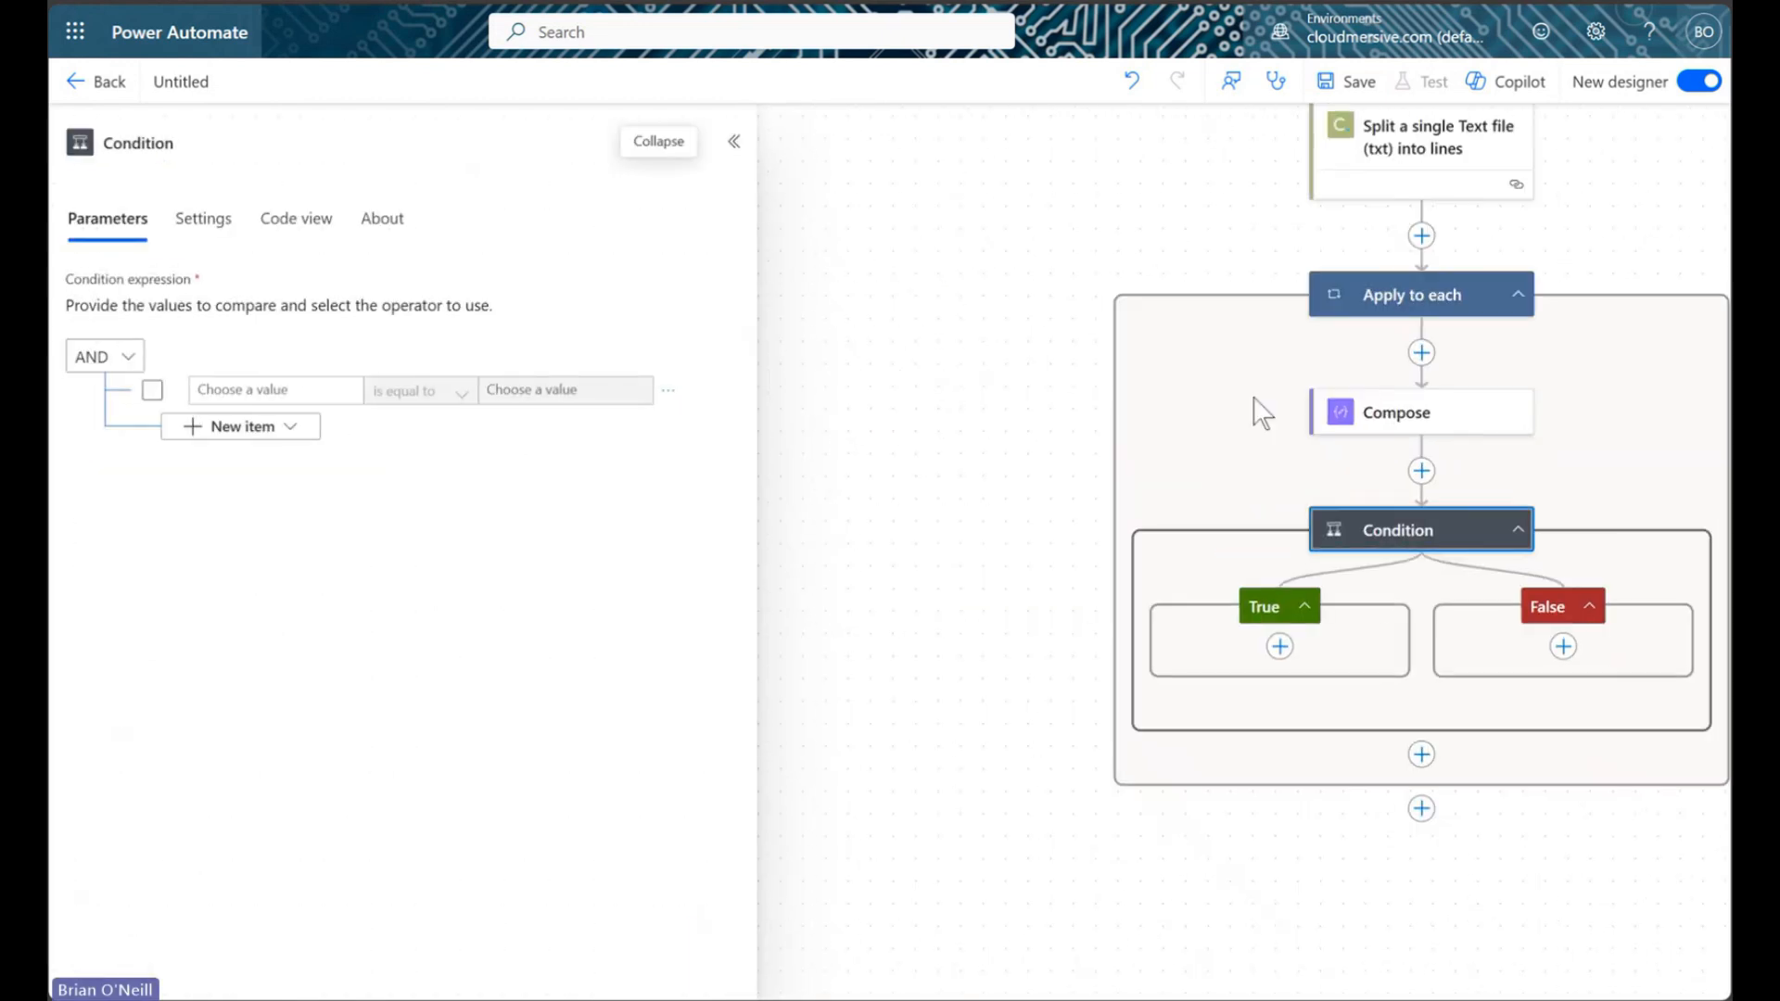
Set the condition to test whether the Compose Outputs contains 2022
left_click_drag(1630, 219, 1352, 214)
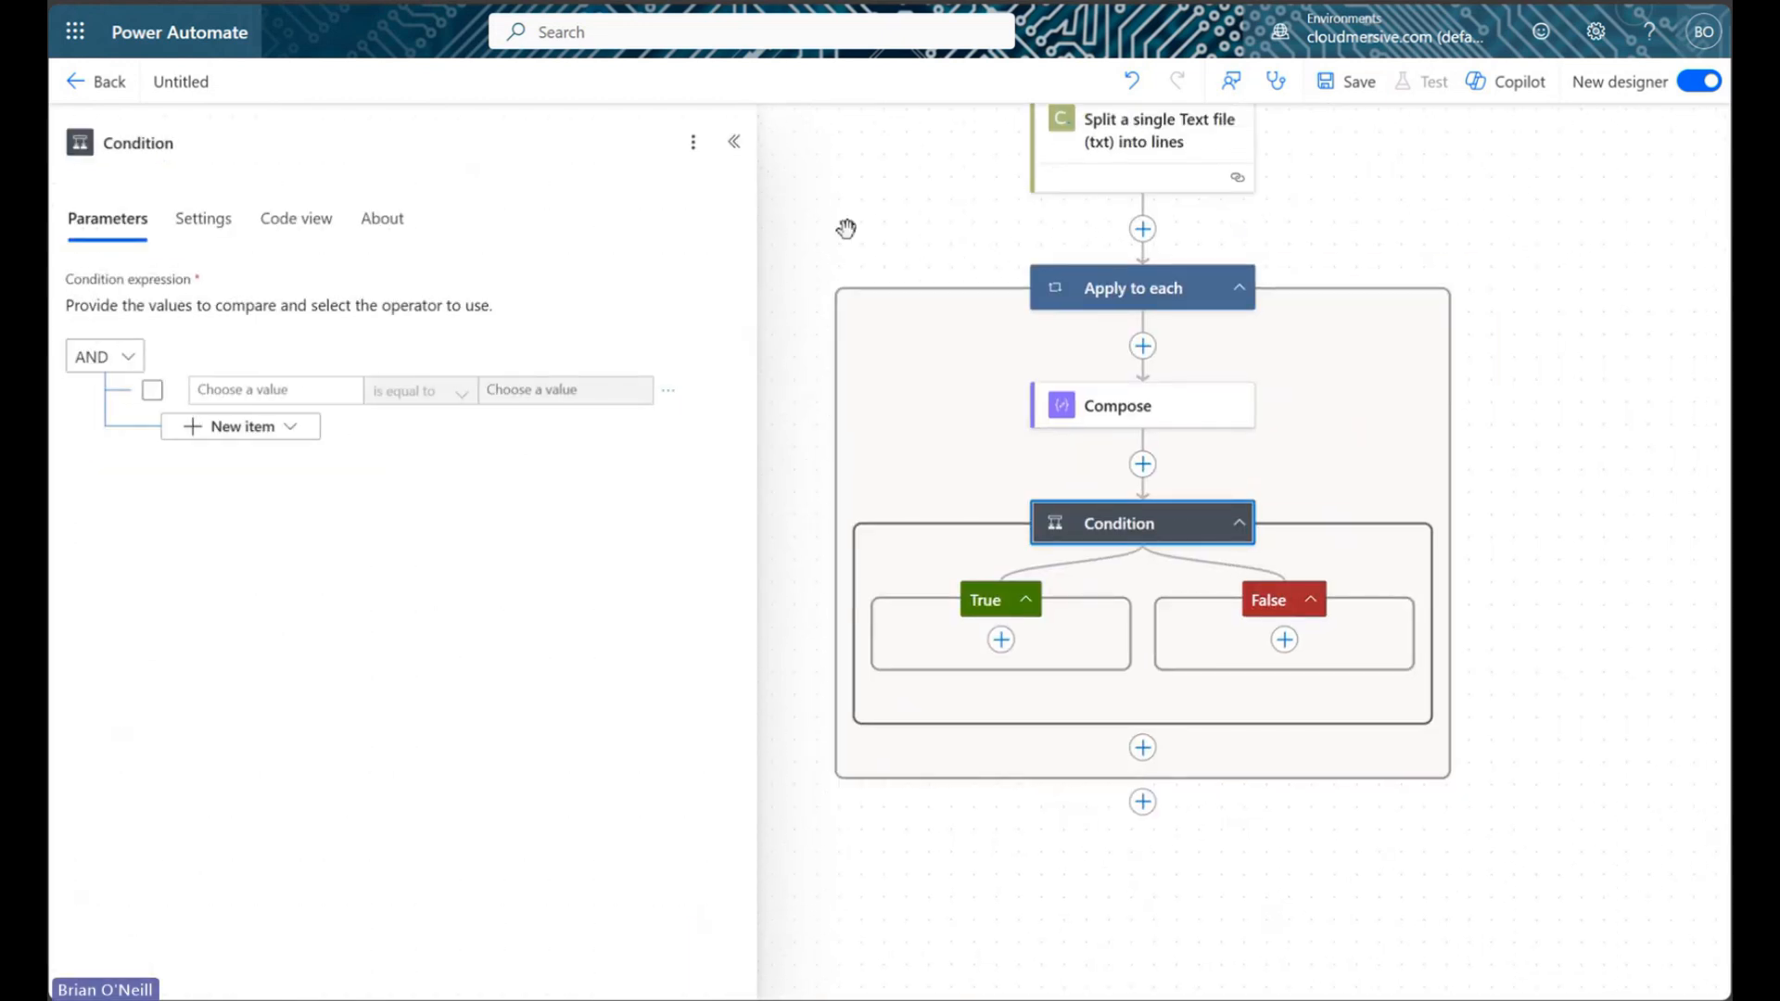
left_click(248, 389)
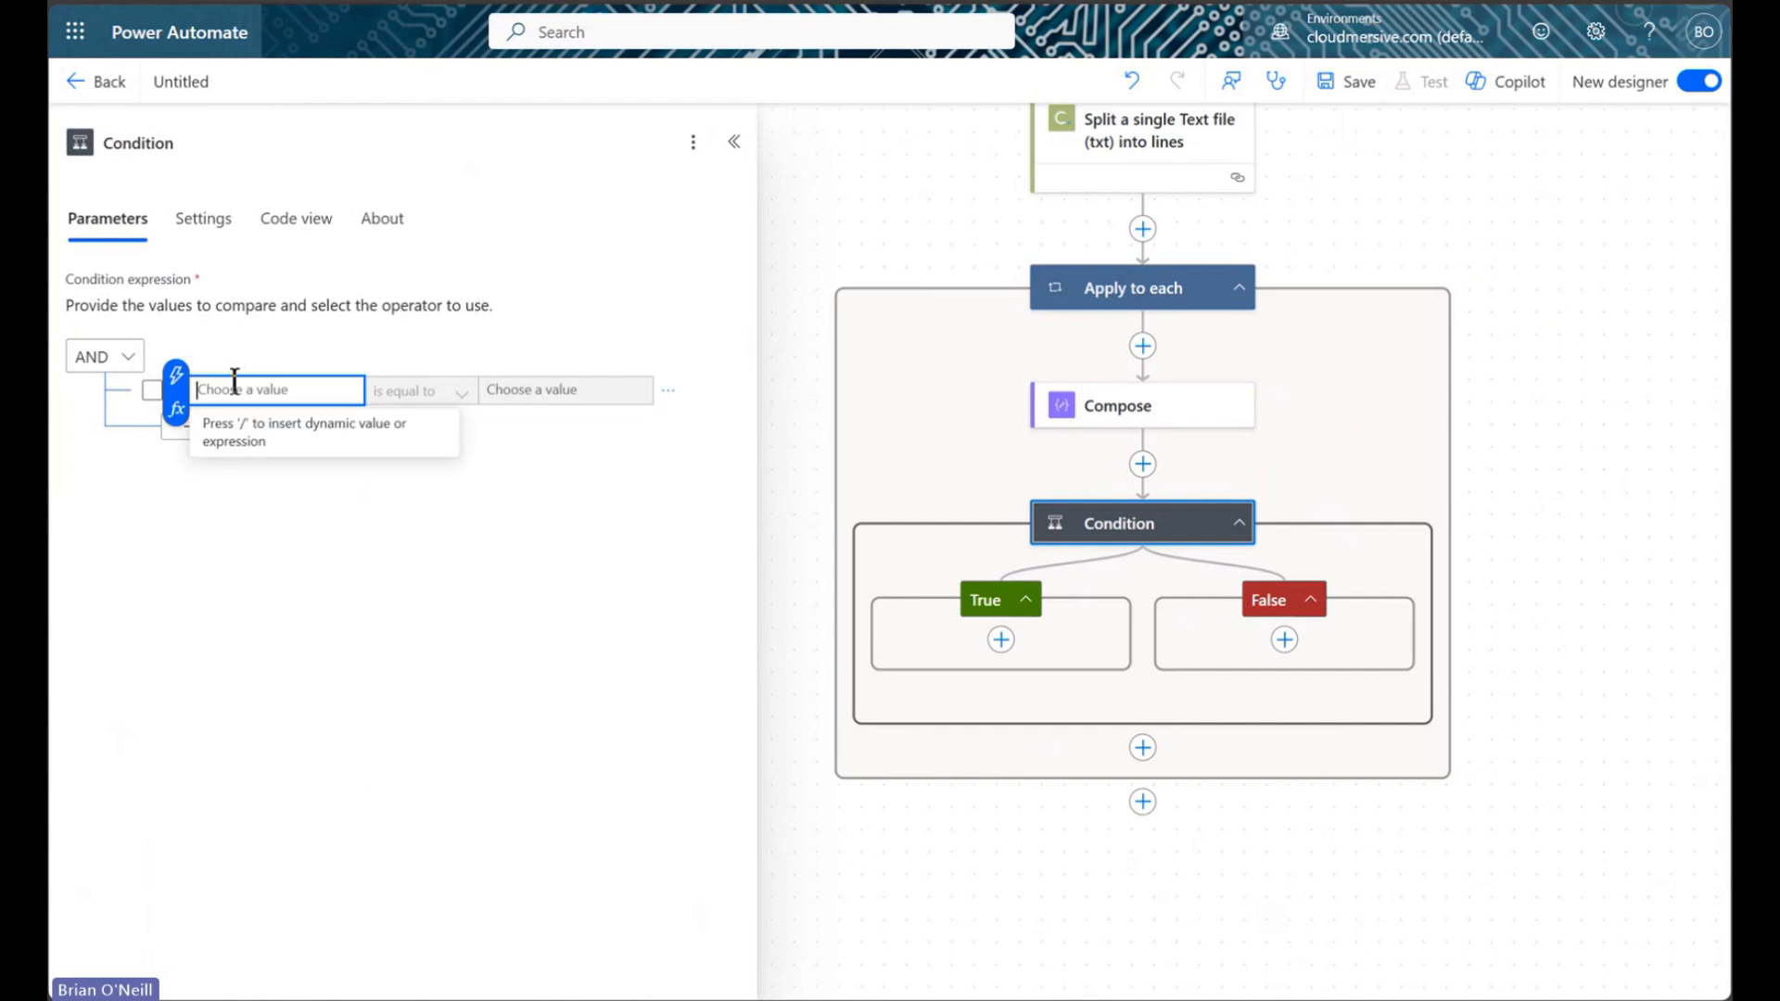
left_click(176, 378)
left_click(466, 534)
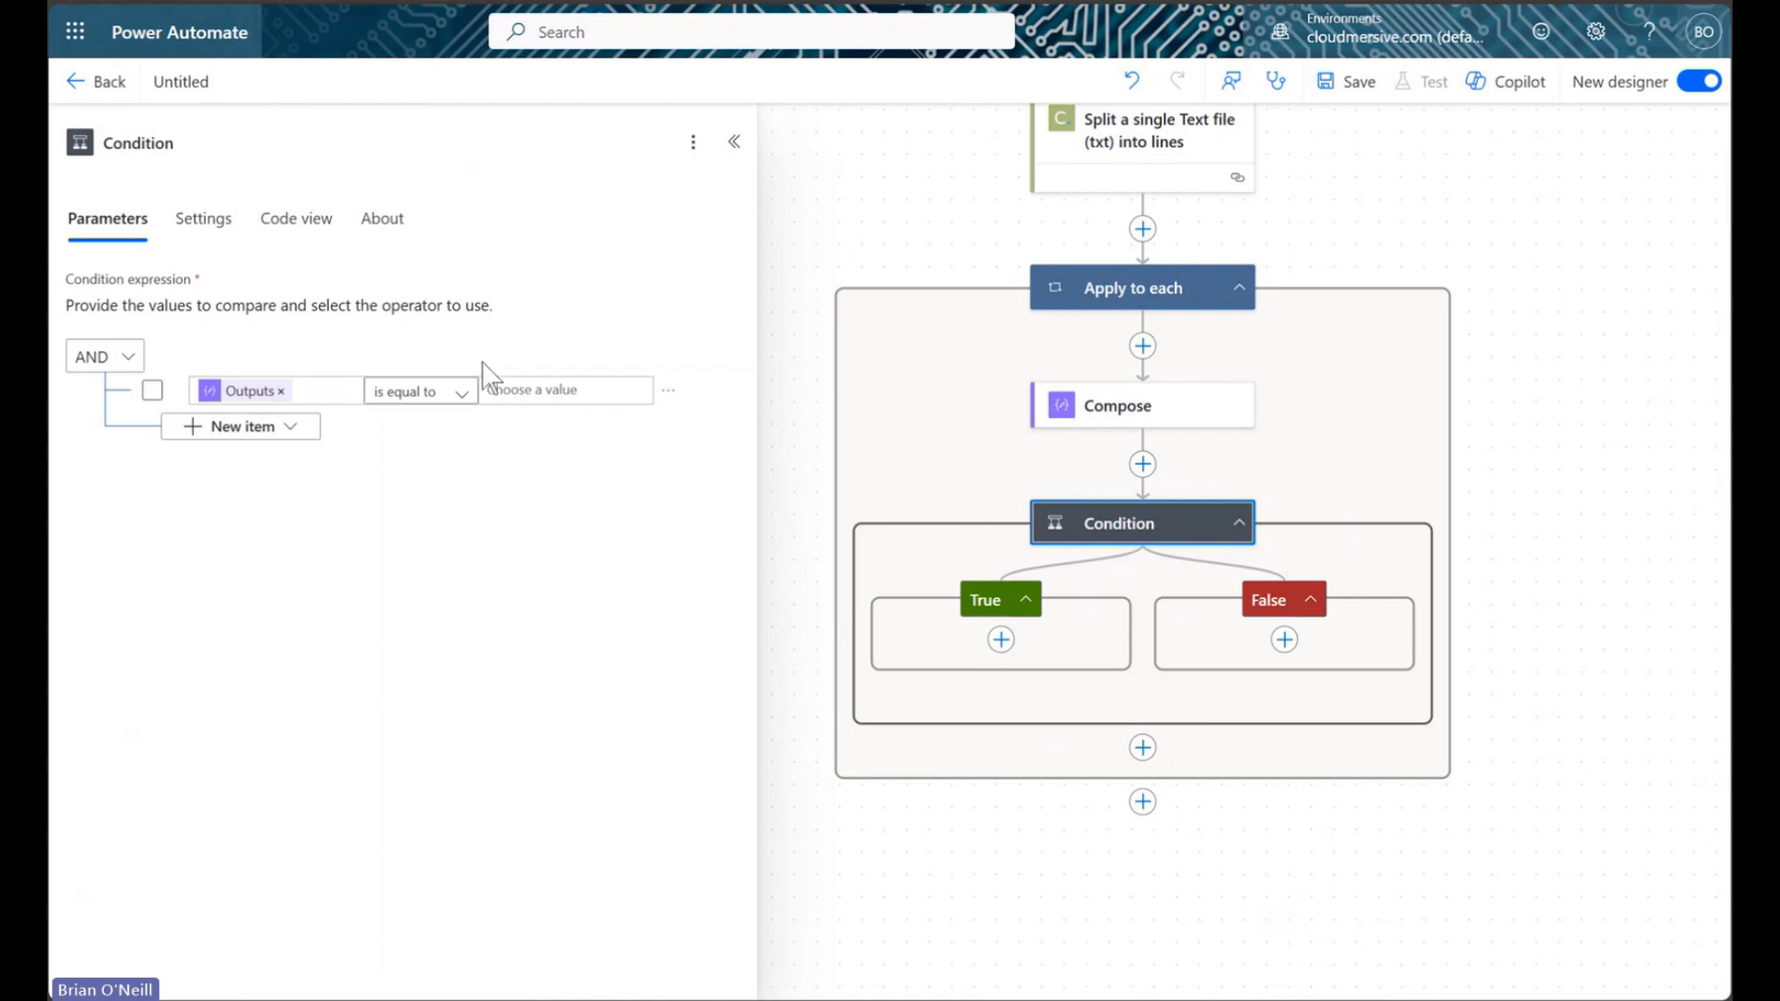
left_click(462, 394)
left_click(438, 425)
left_click(571, 389)
type(":")
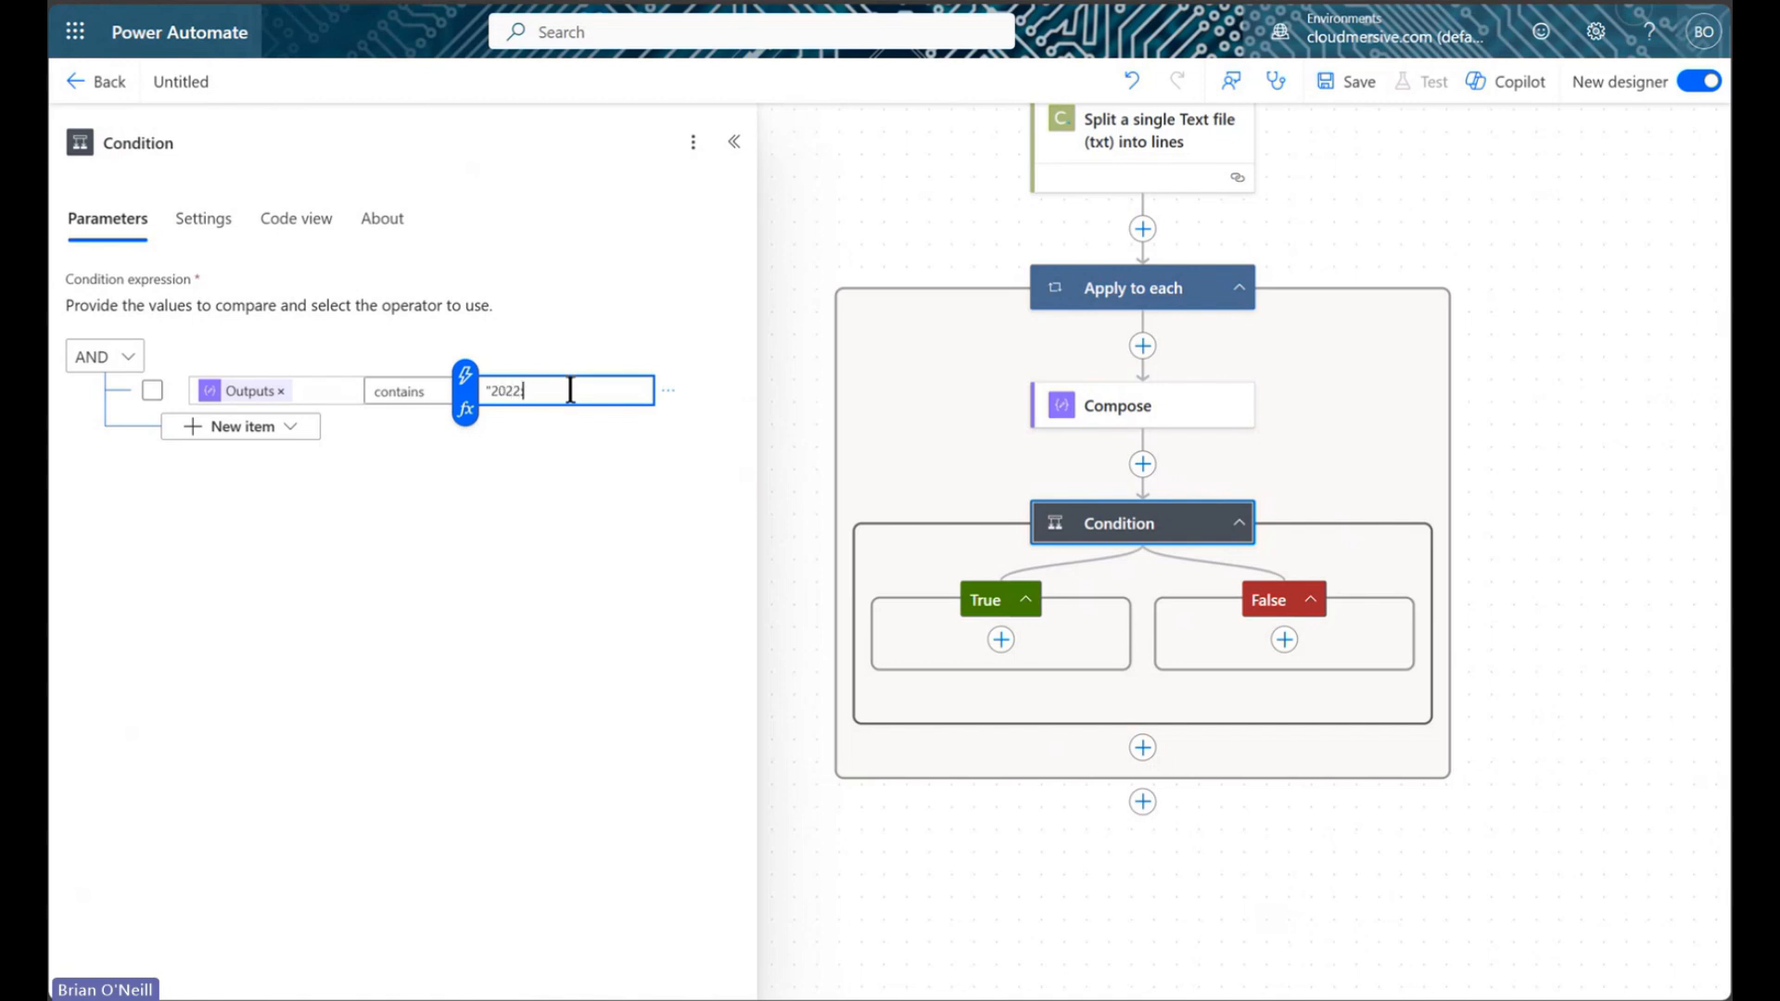
left_click(691, 487)
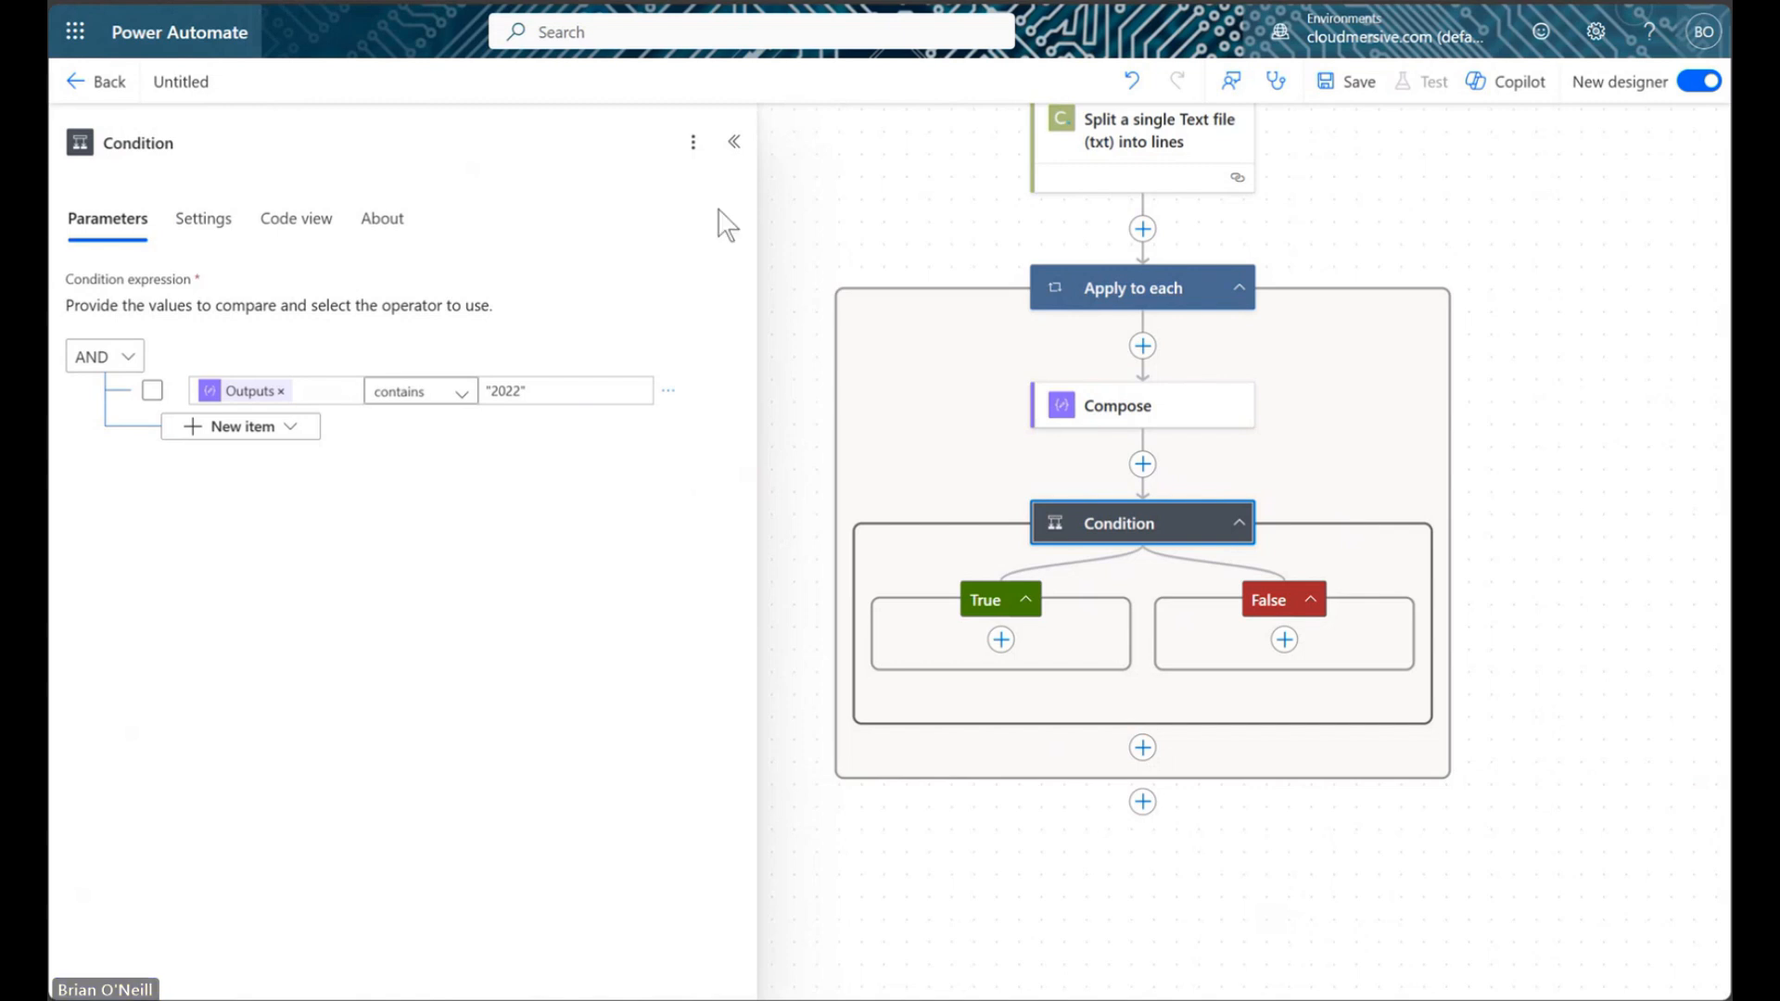
Add Microsoft Teams' 'Post message in a chat or channel' action to the True branch
left_click(737, 143)
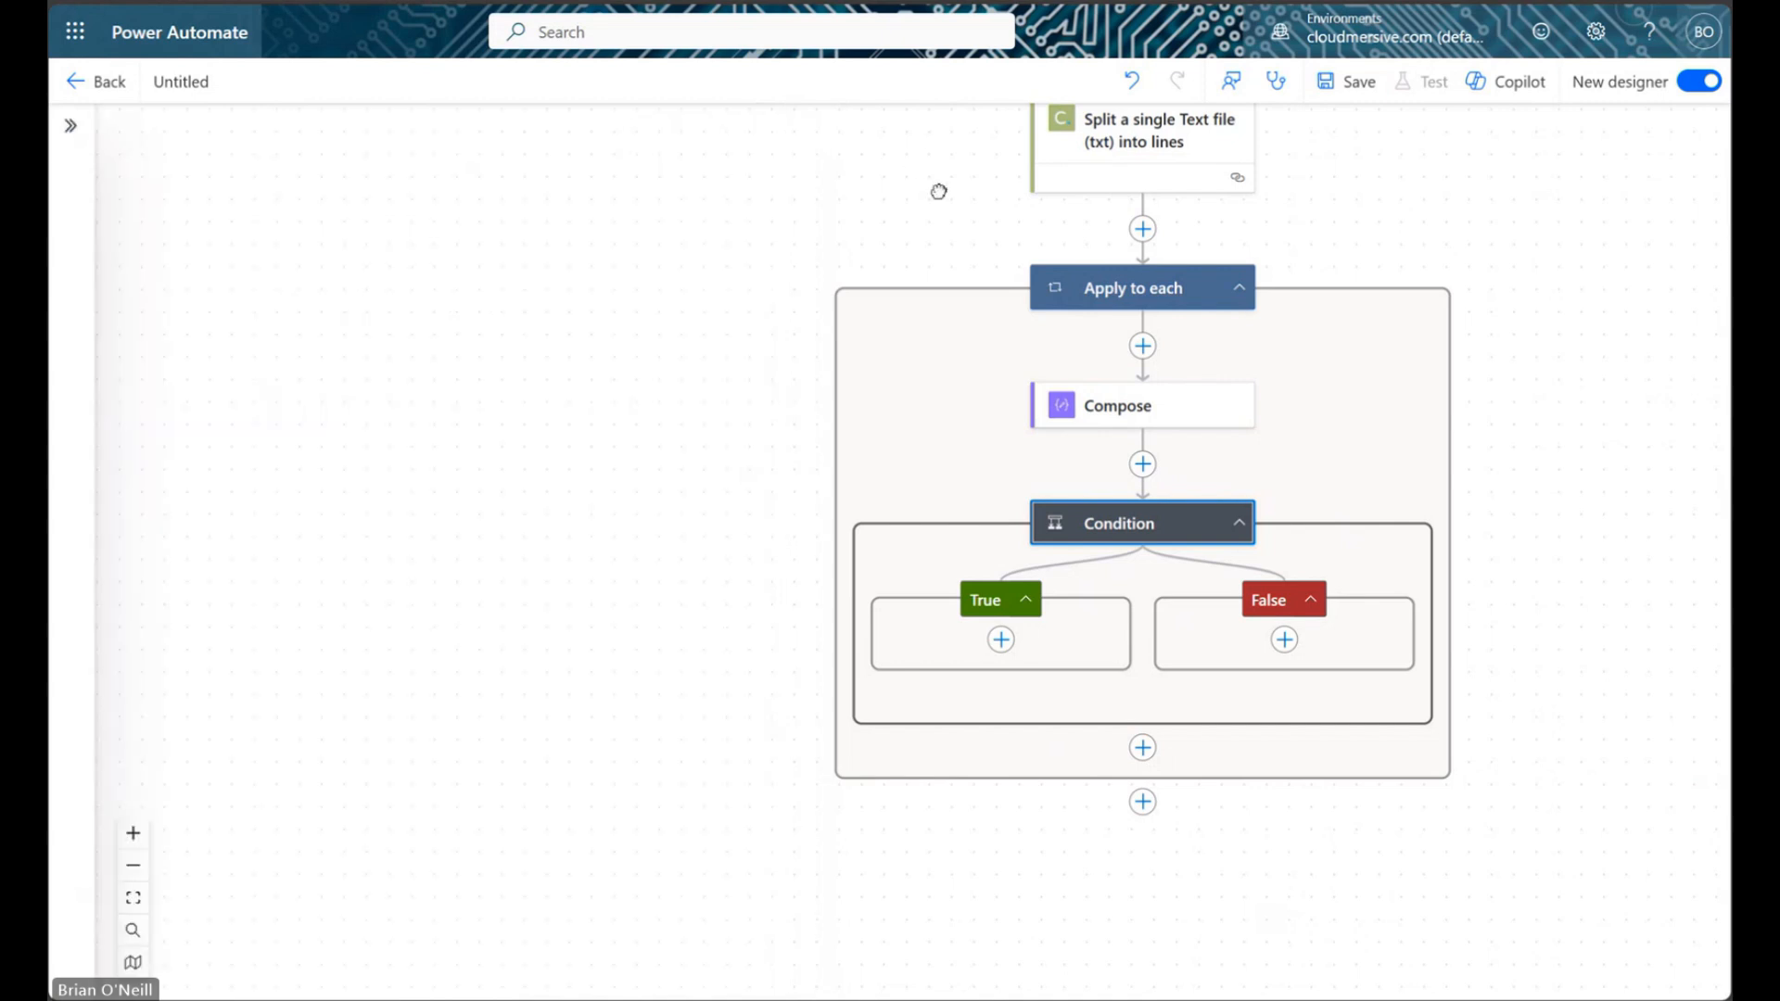
left_click_drag(940, 191, 652, 235)
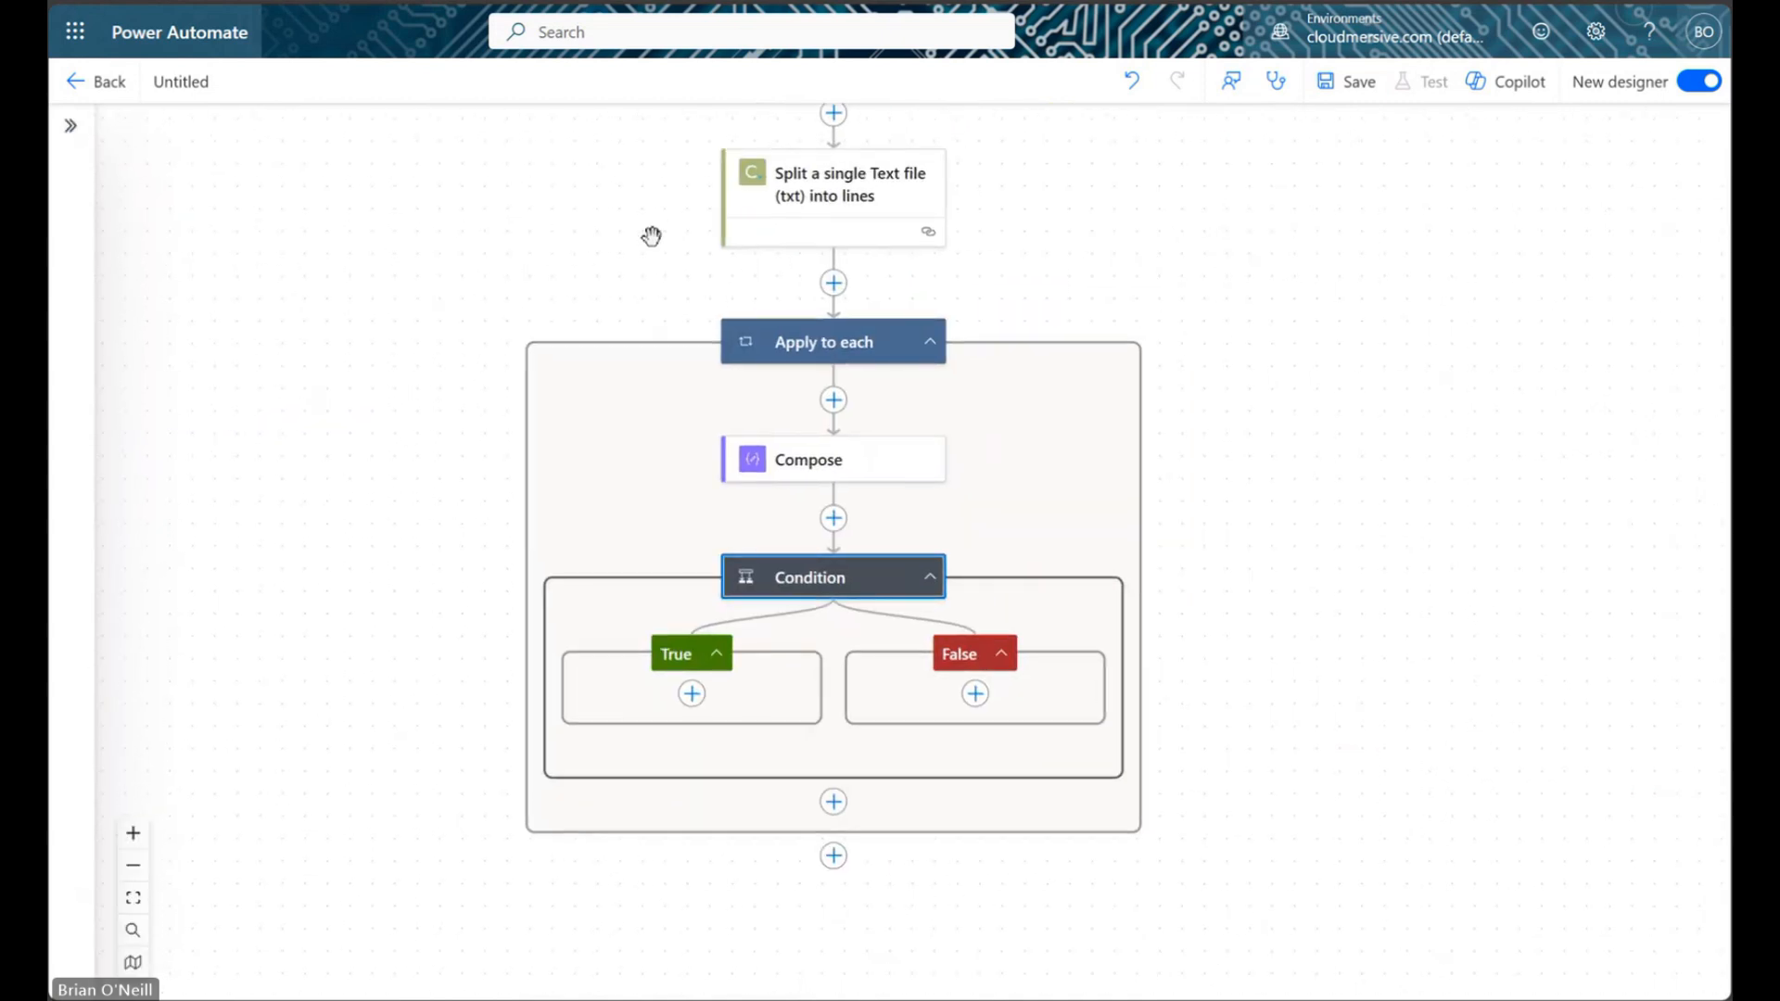
left_click(690, 709)
left_click(785, 657)
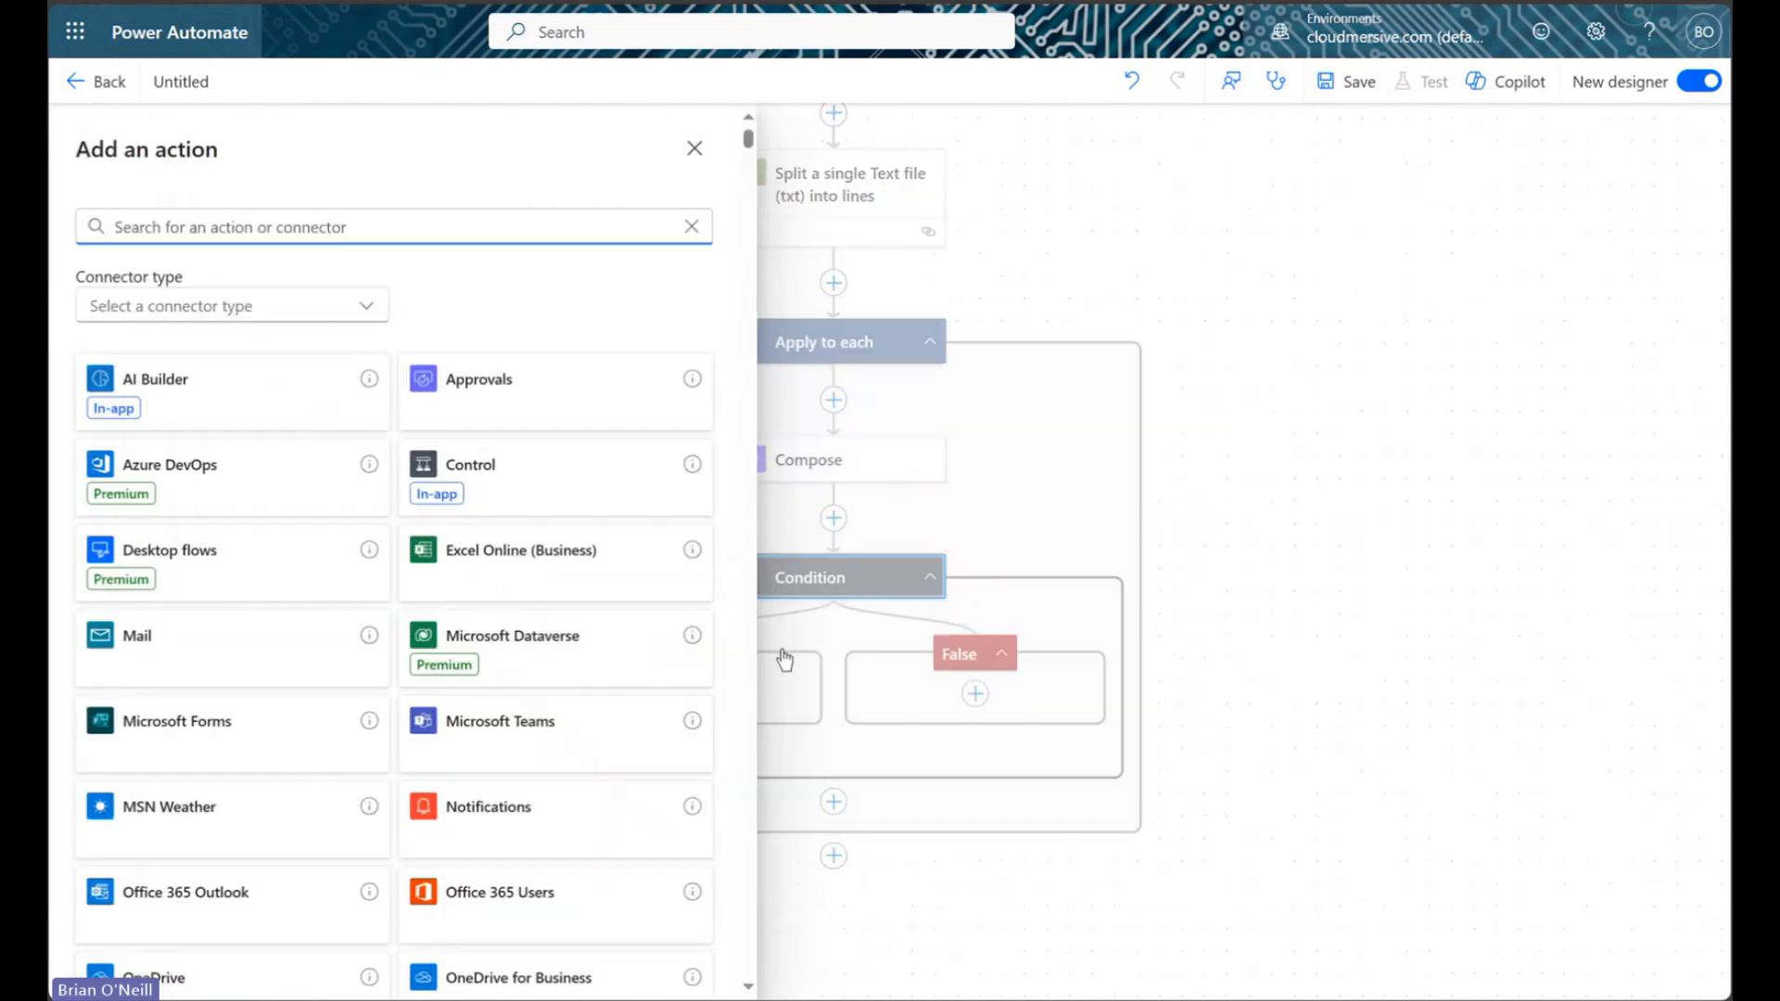
type("teams")
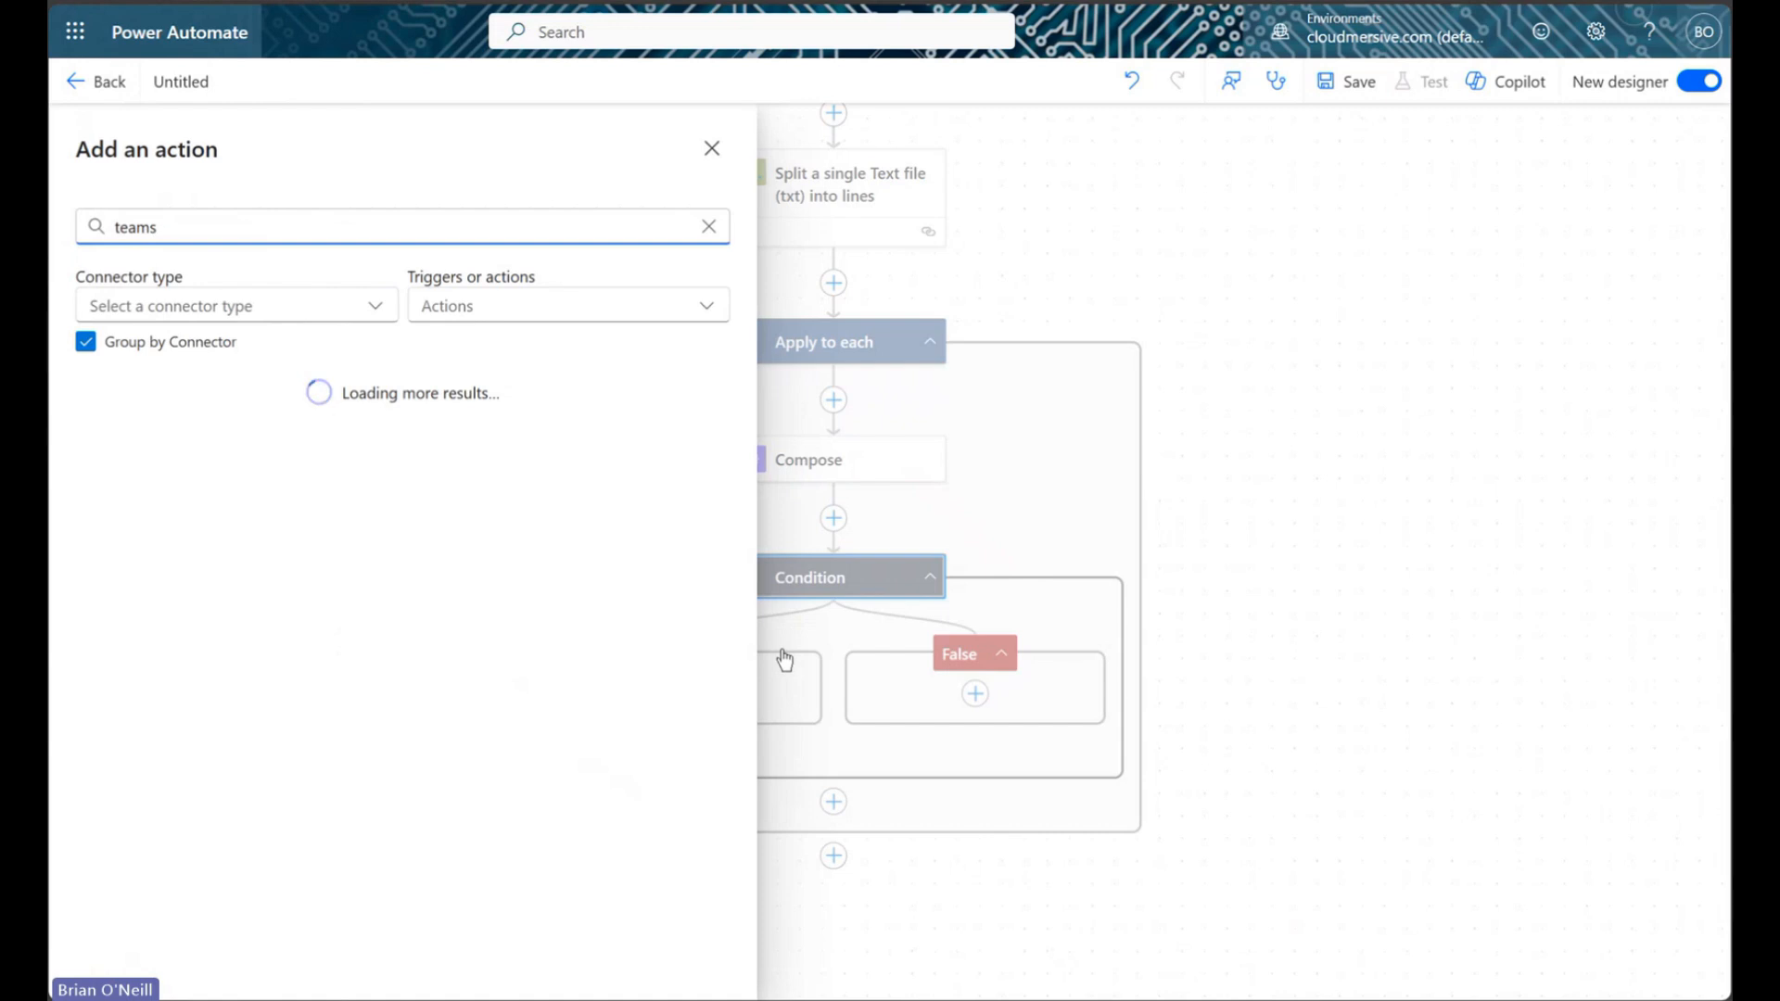
left_click(679, 424)
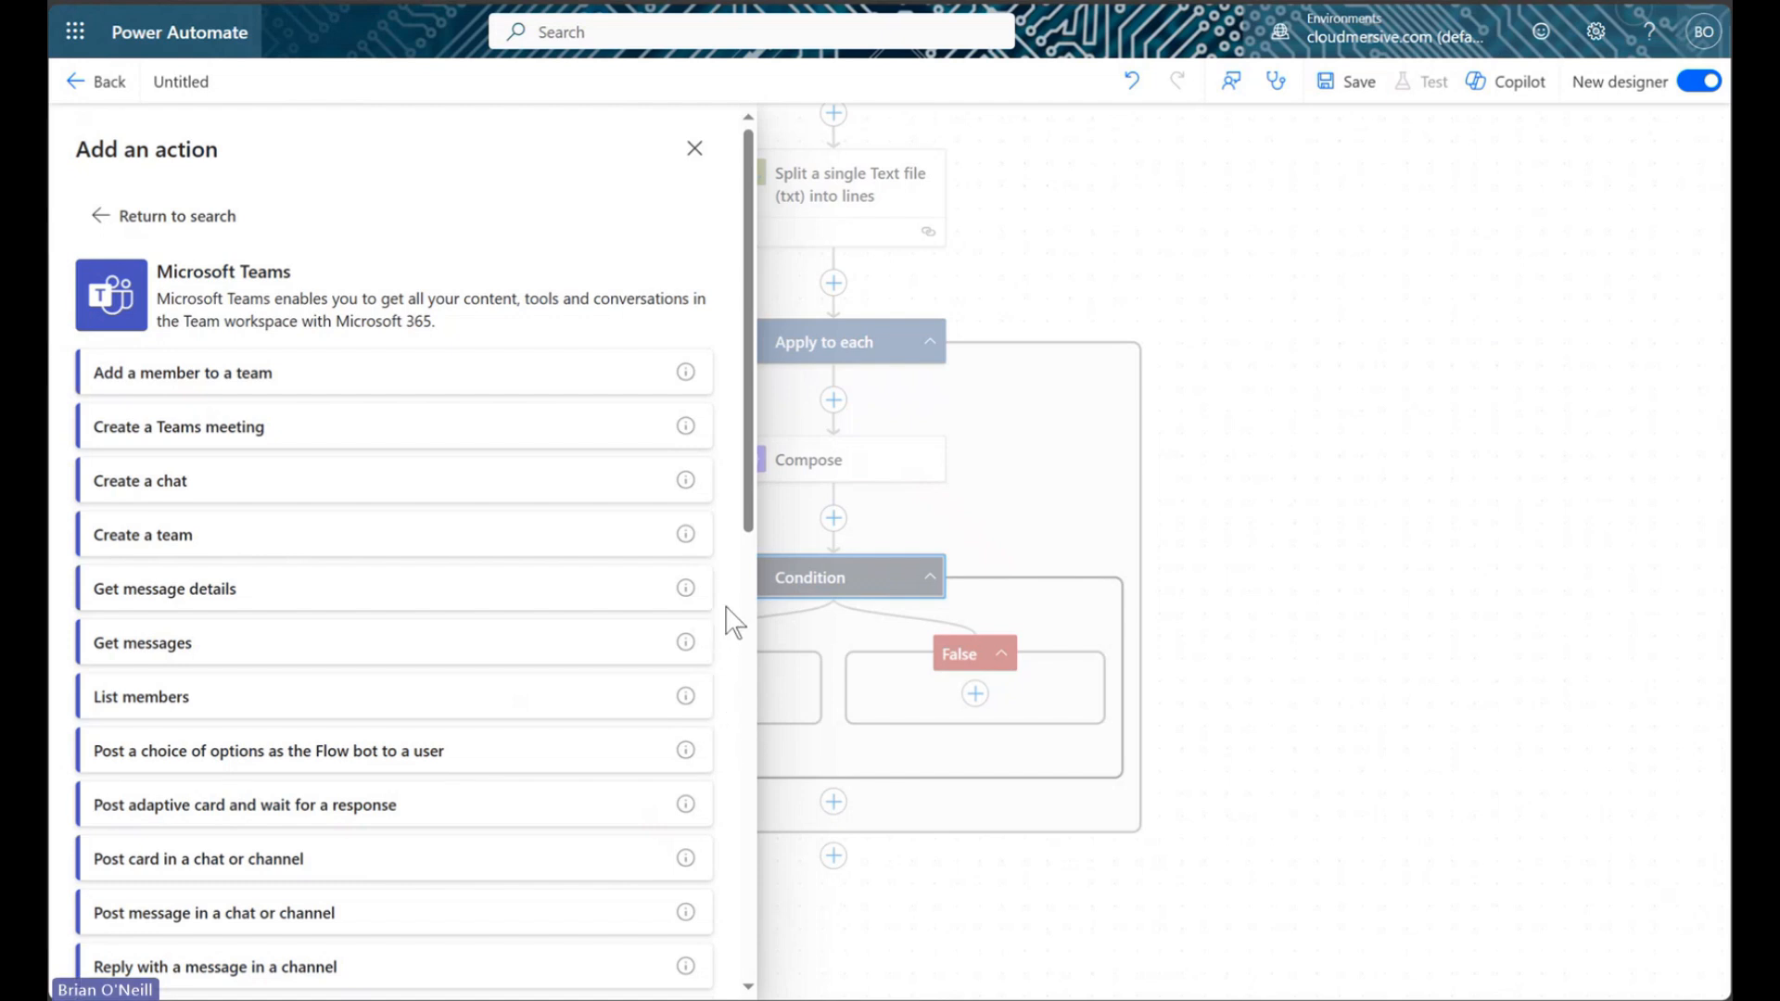
left_click(425, 923)
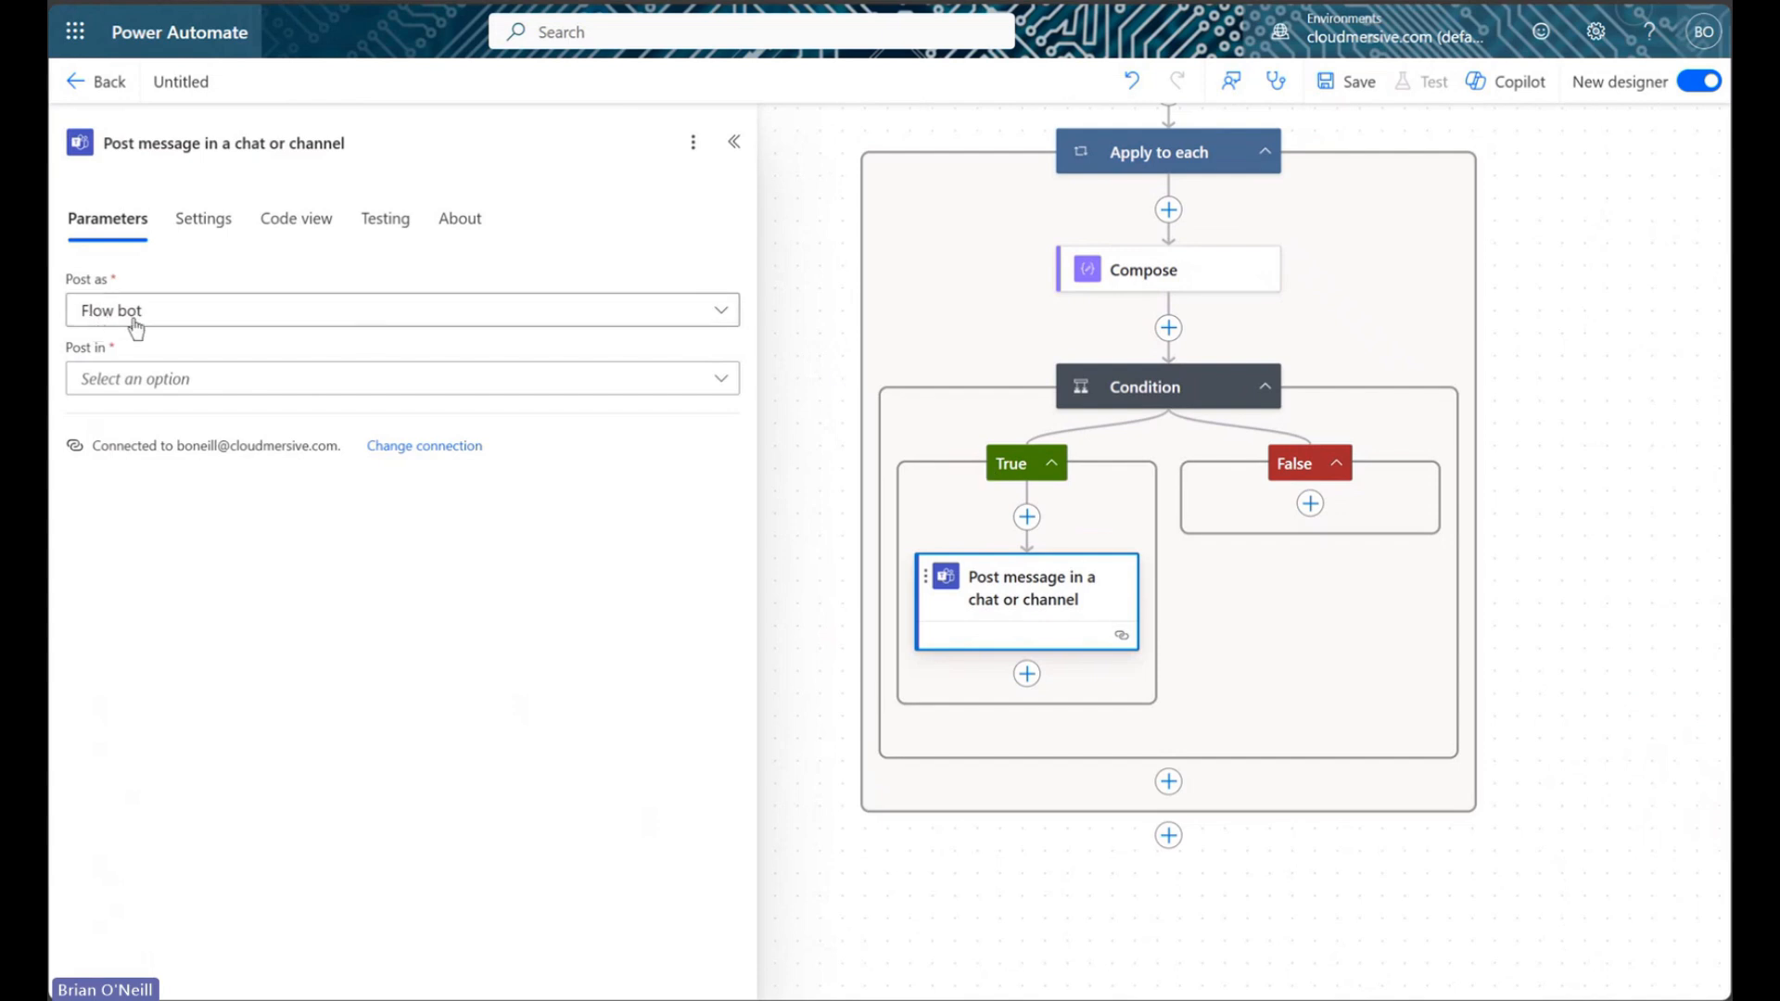
Post as Flow bot in chat, choosing the recipient found by searching their username
left_click(648, 385)
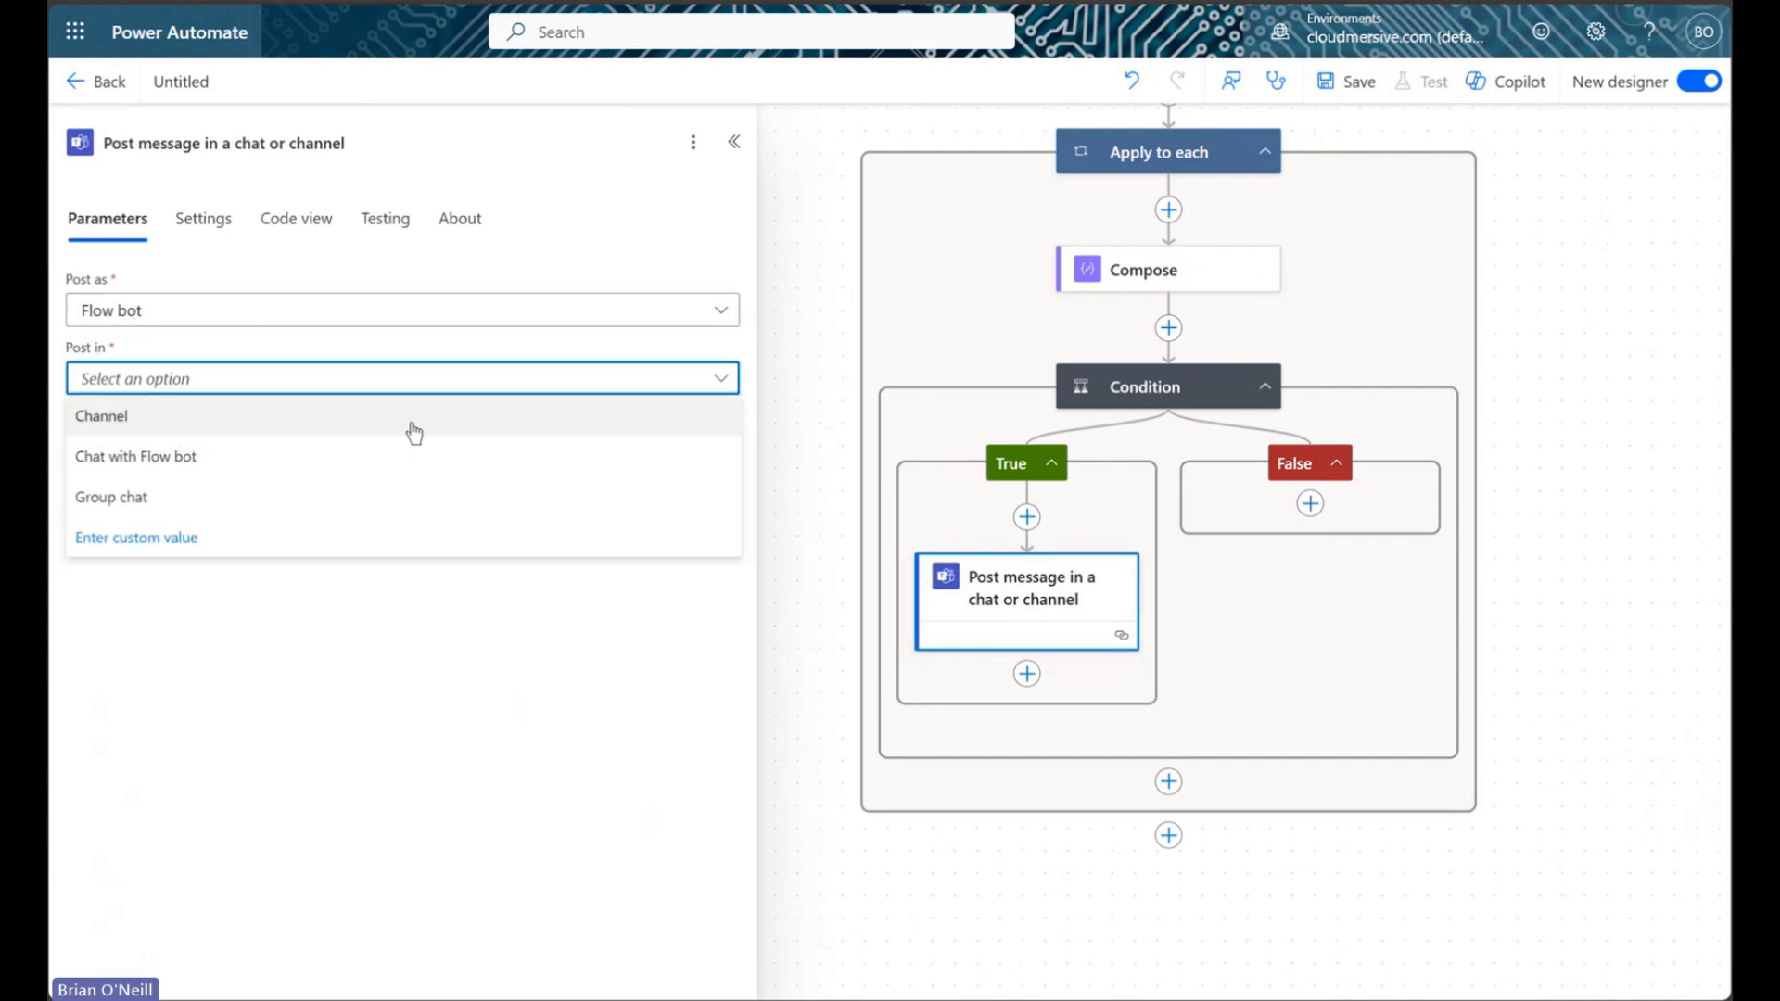
left_click(342, 458)
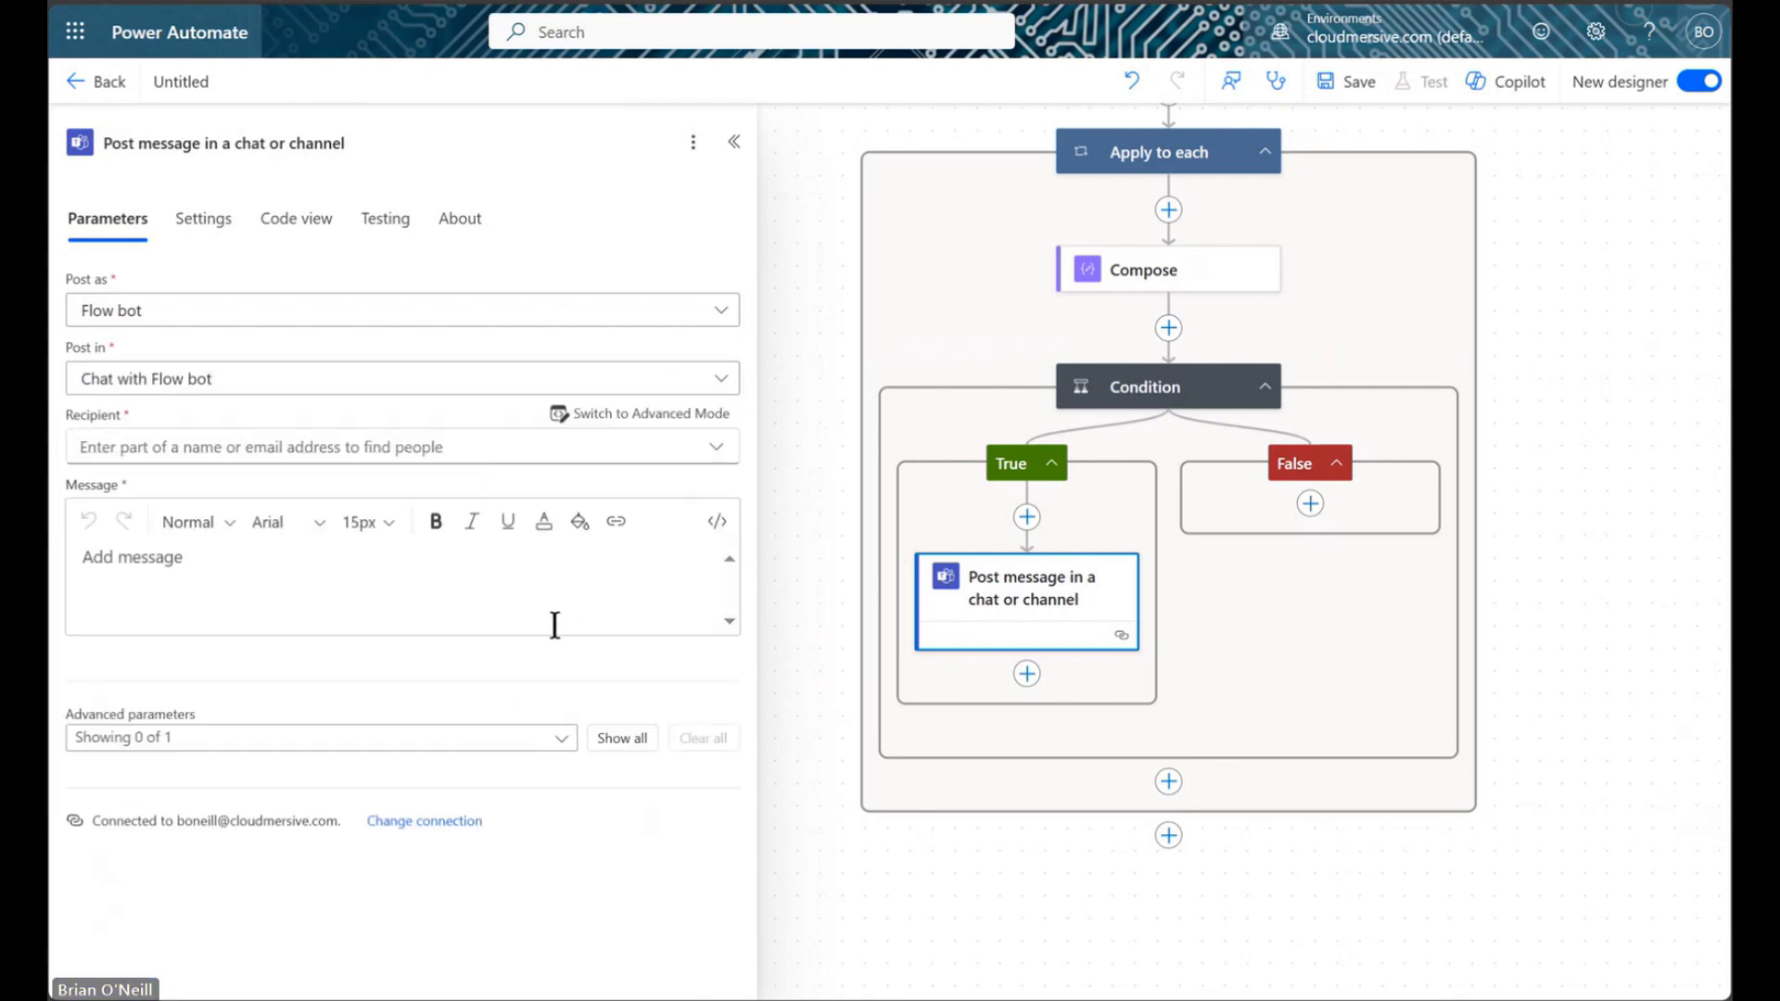
left_click(365, 447)
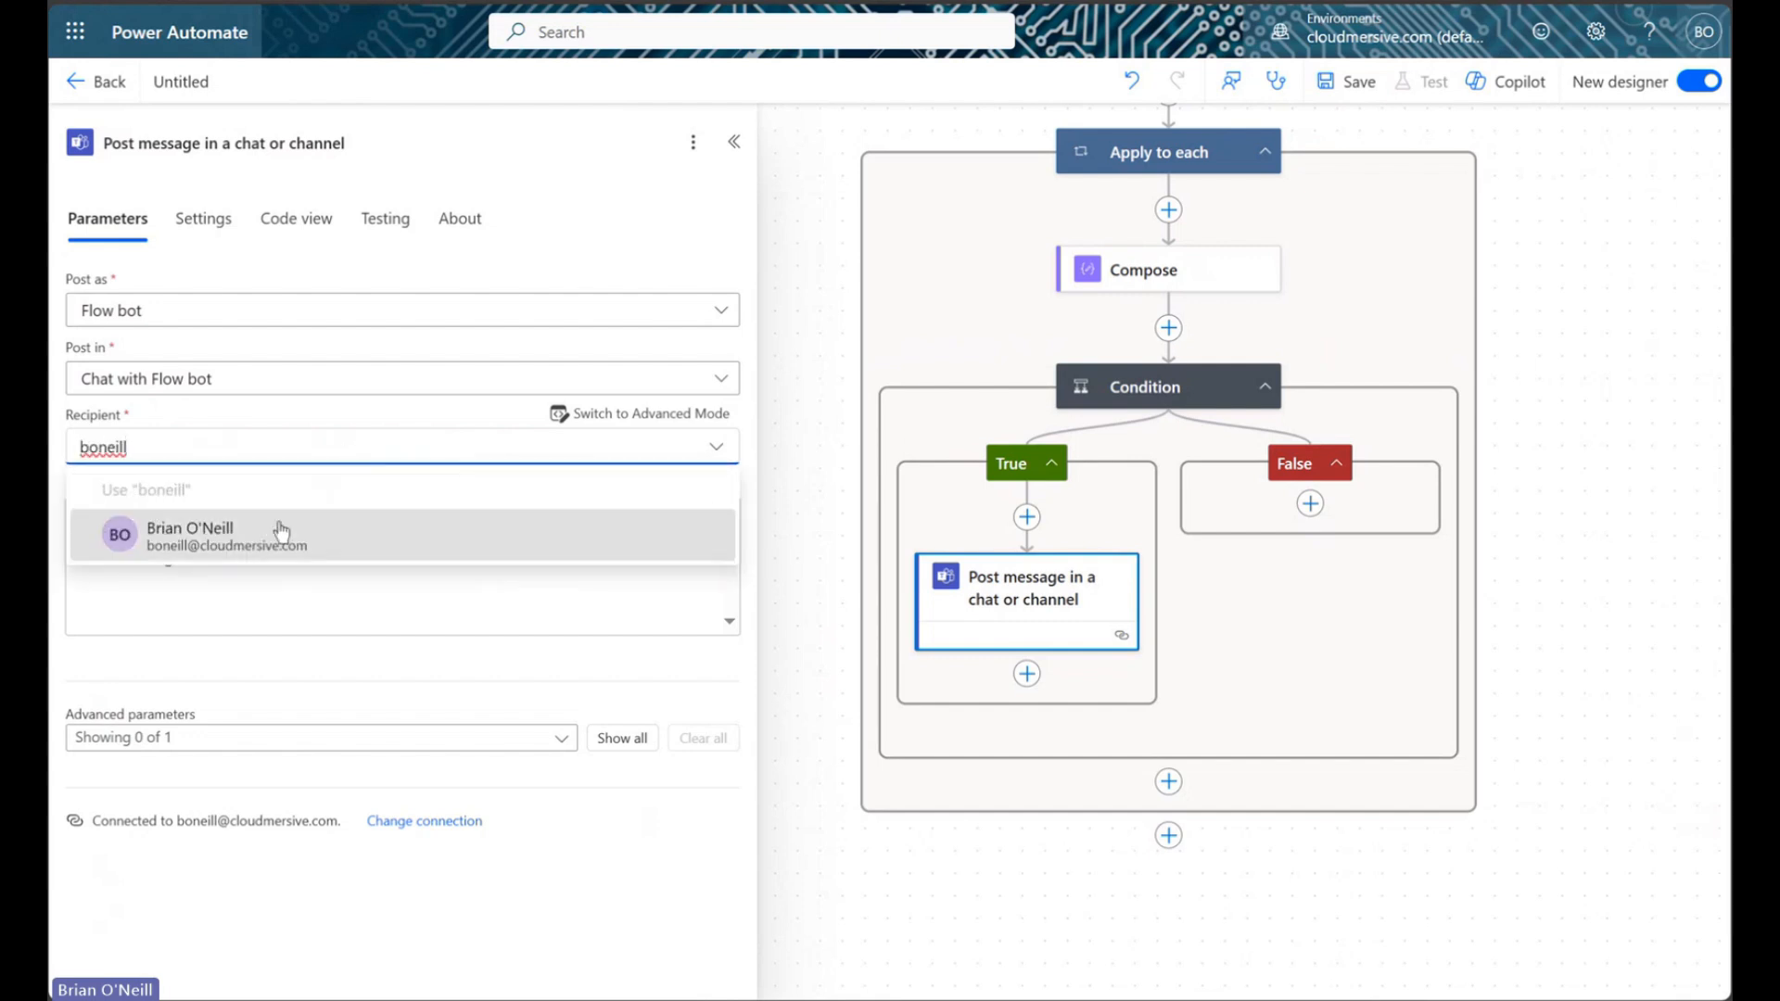
left_click(278, 527)
Write the message 'Data for year selected' followed by the LineContents dynamic content
left_click(307, 629)
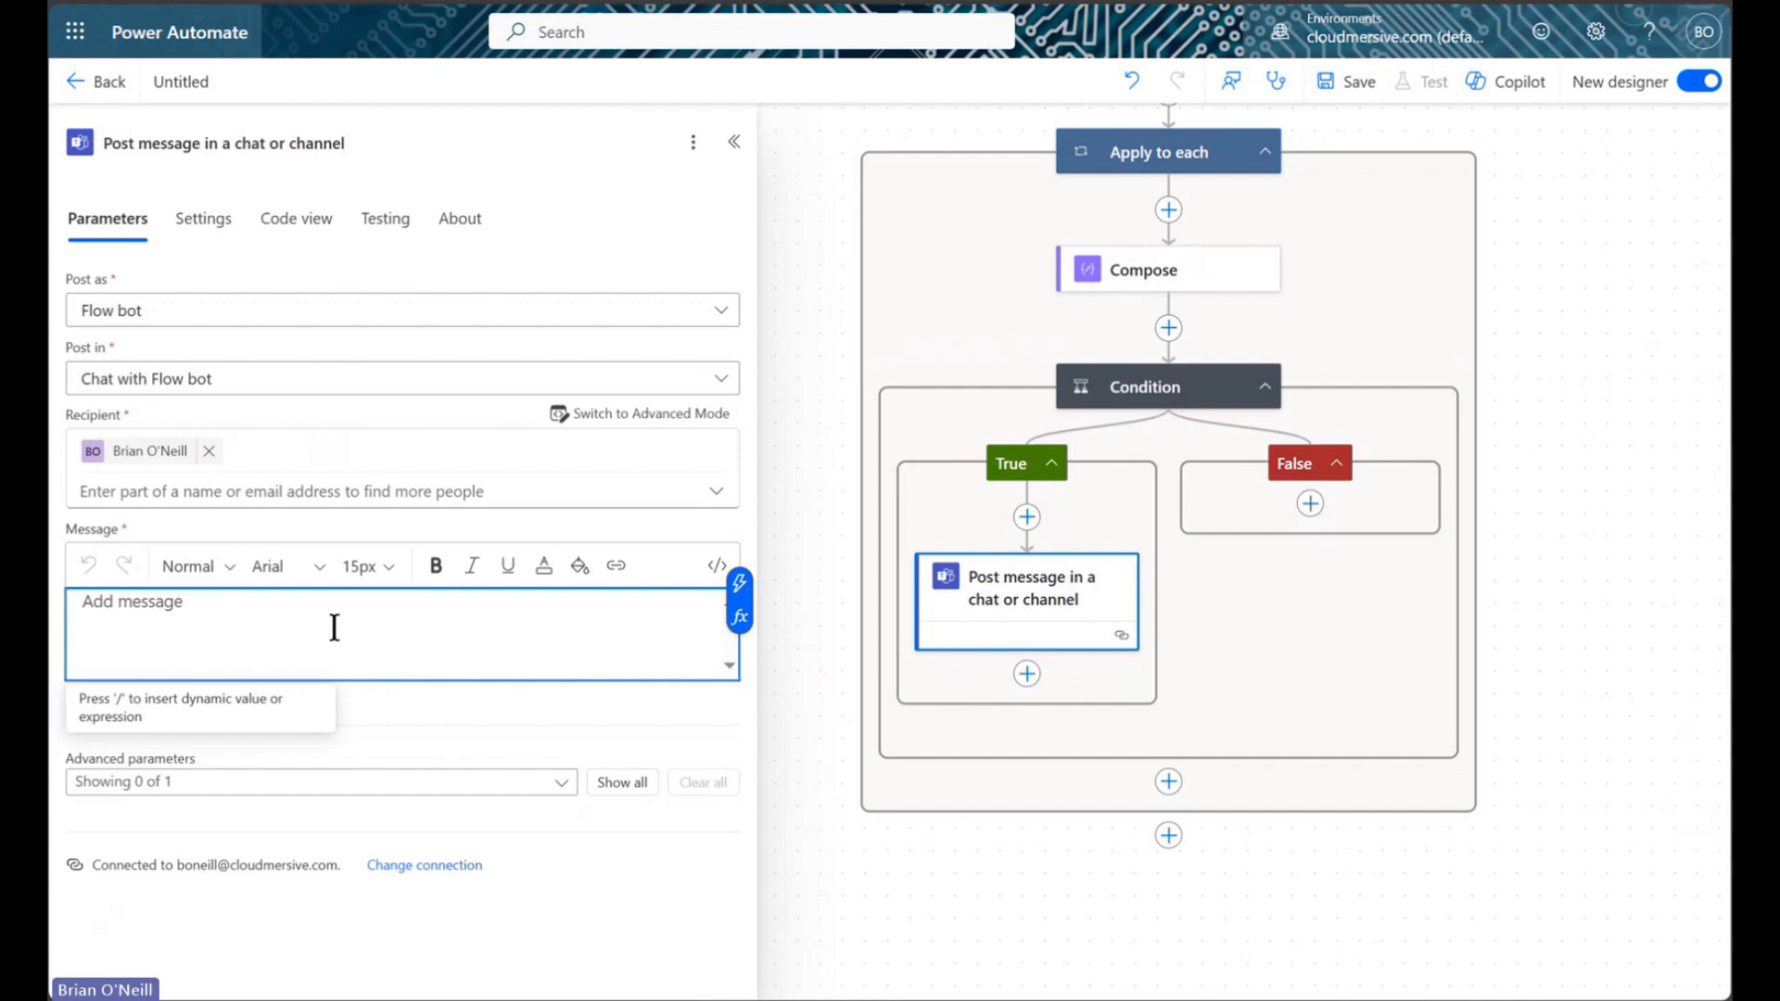
type("Data for year")
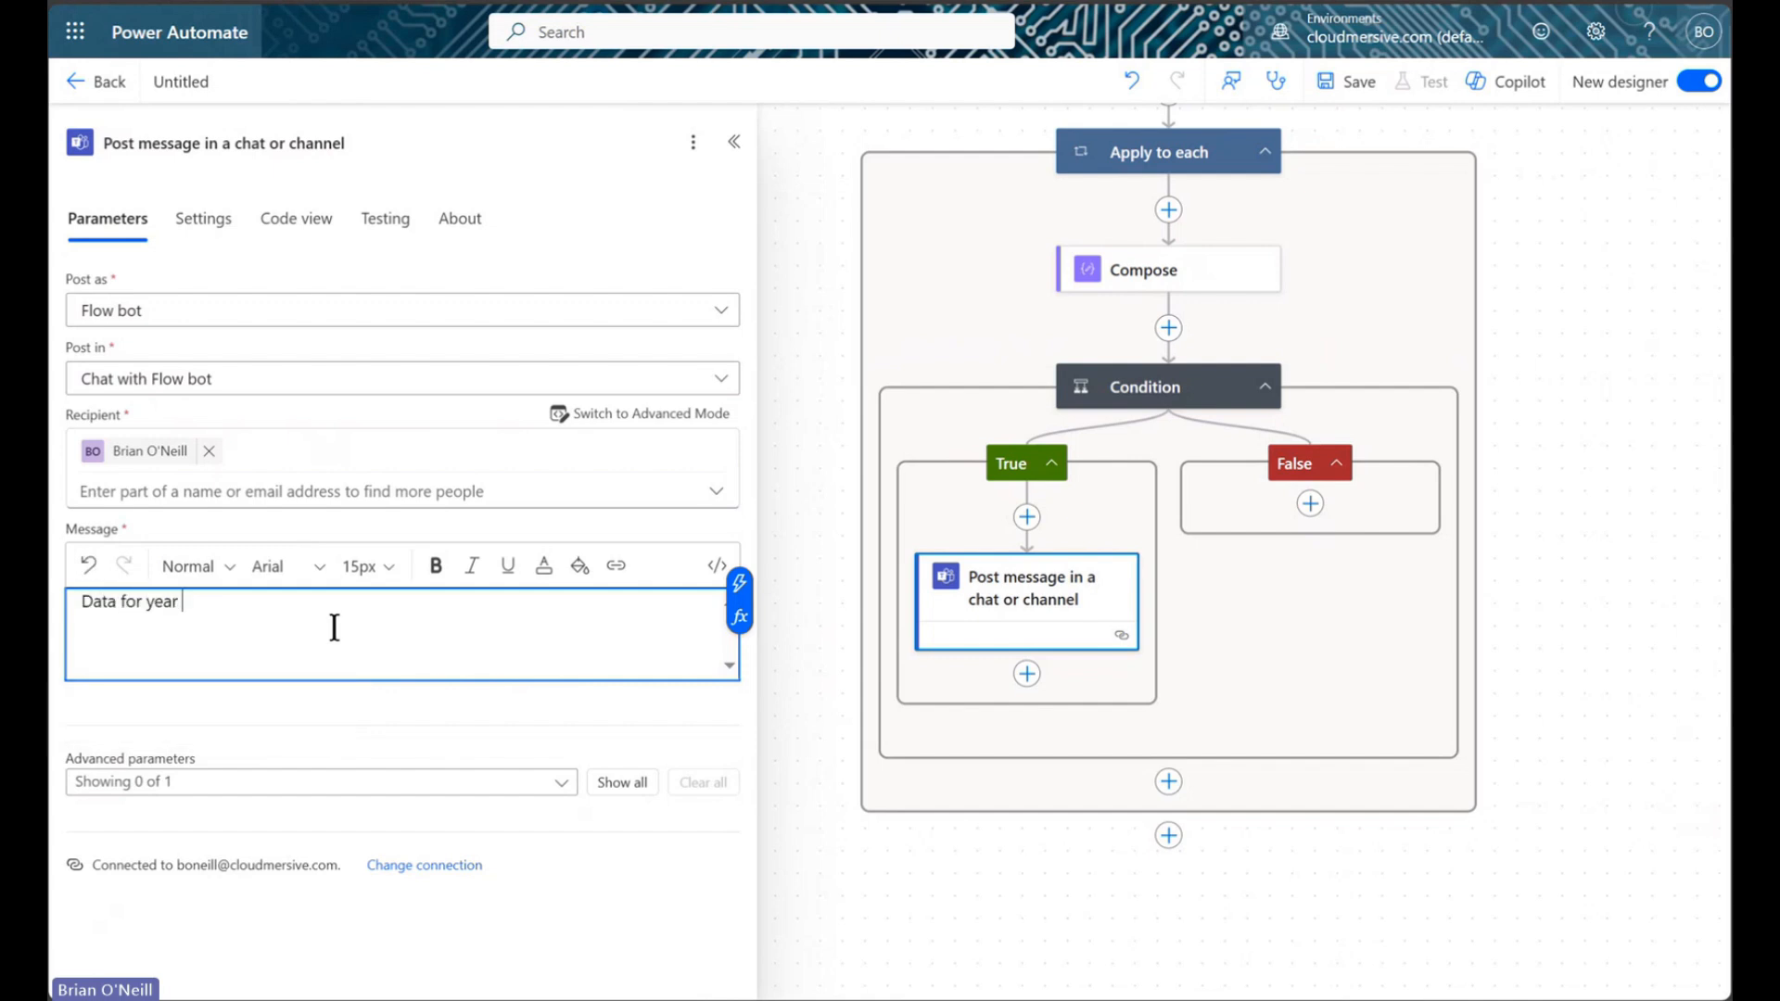
type(" selected:")
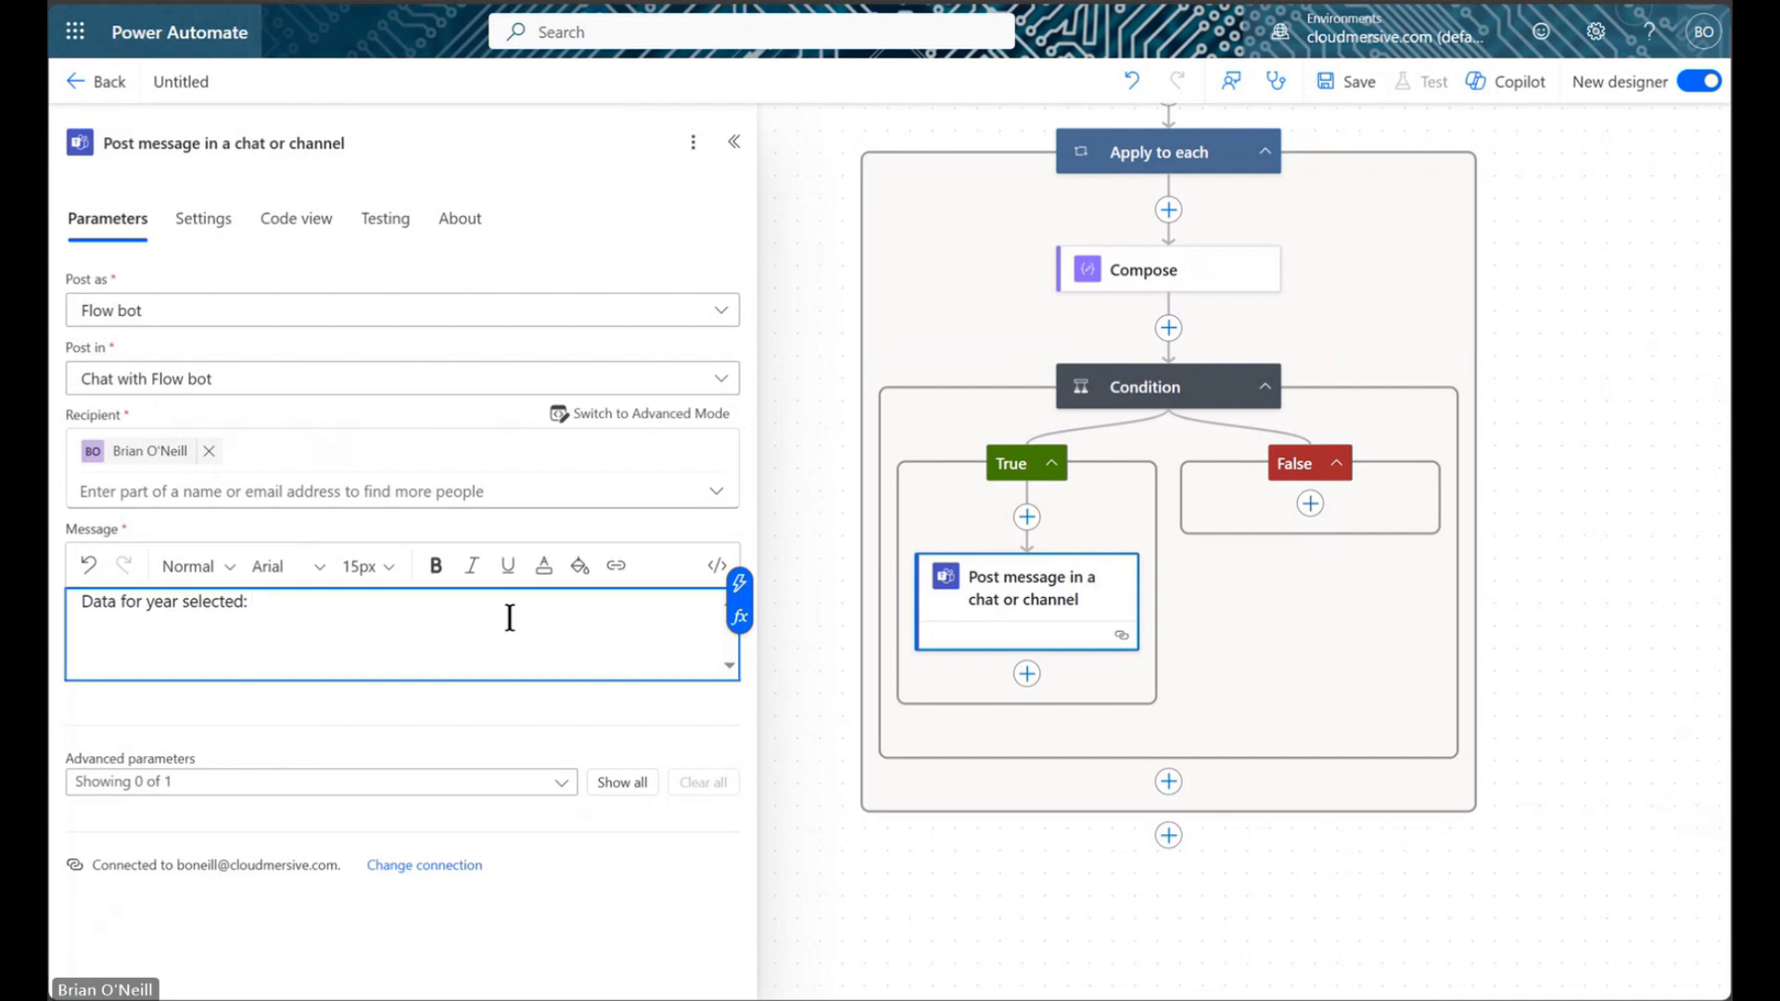
left_click(740, 584)
left_click(923, 683)
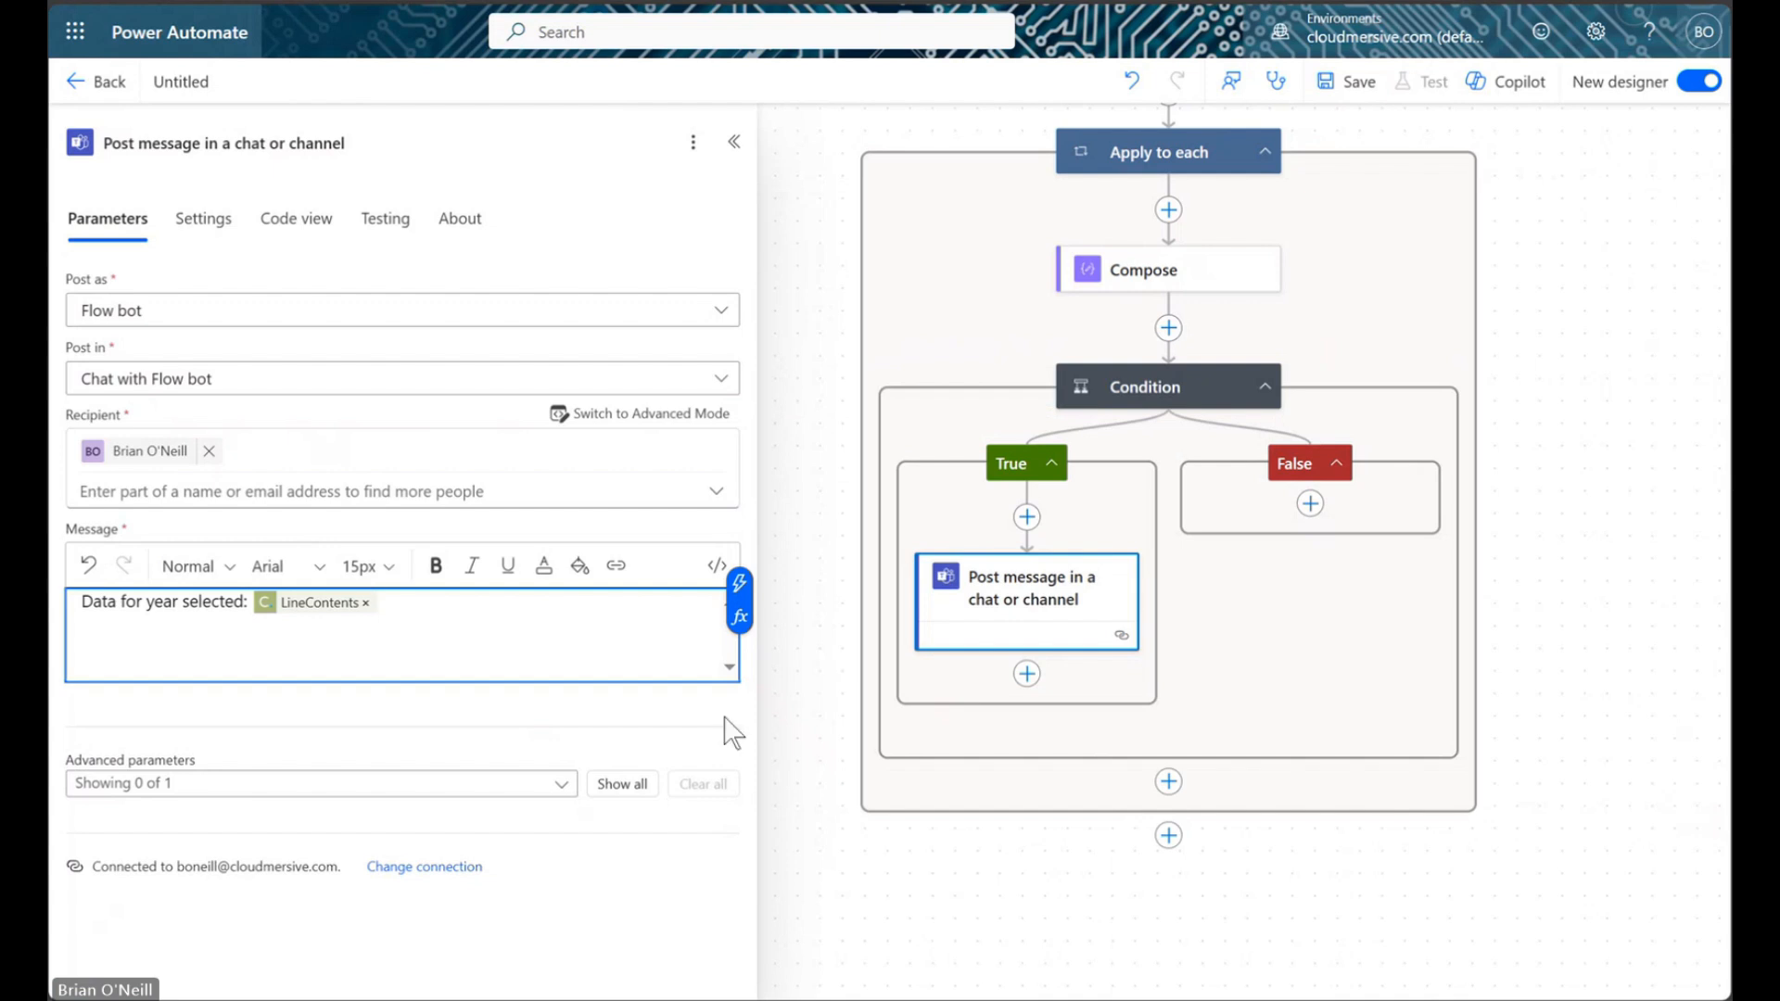
left_click(711, 740)
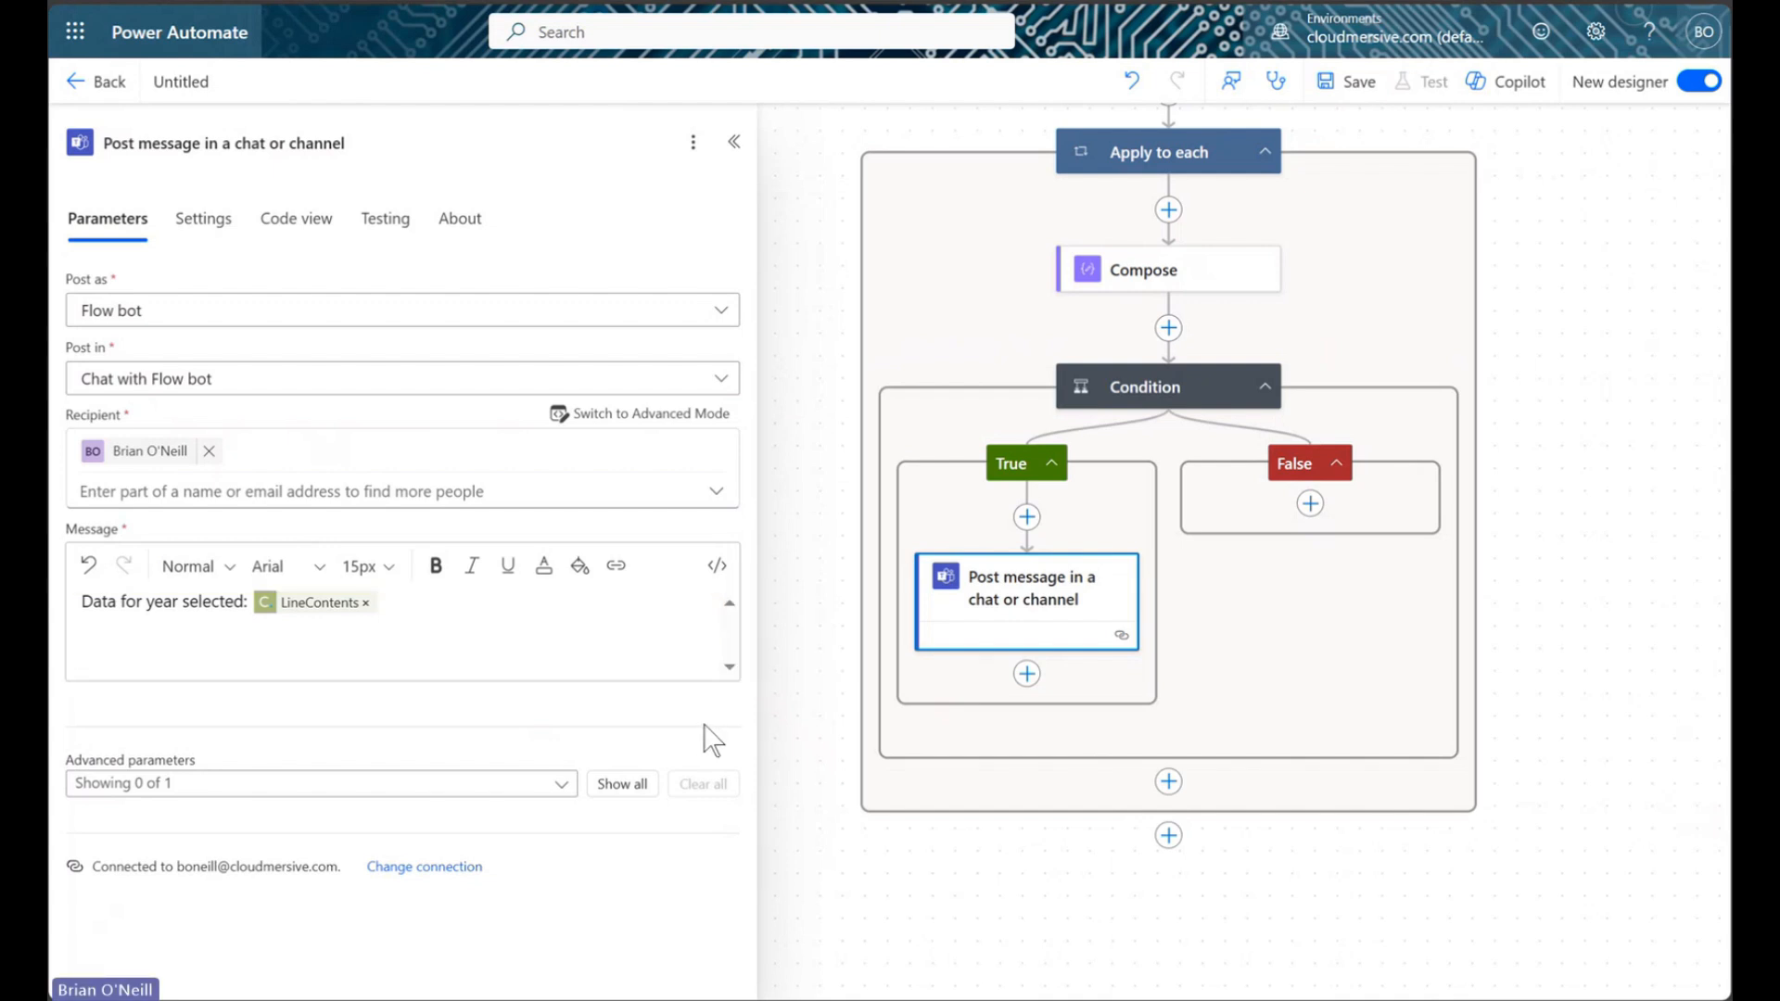
Save the flow and run a test, which completes successfully
left_click(1359, 83)
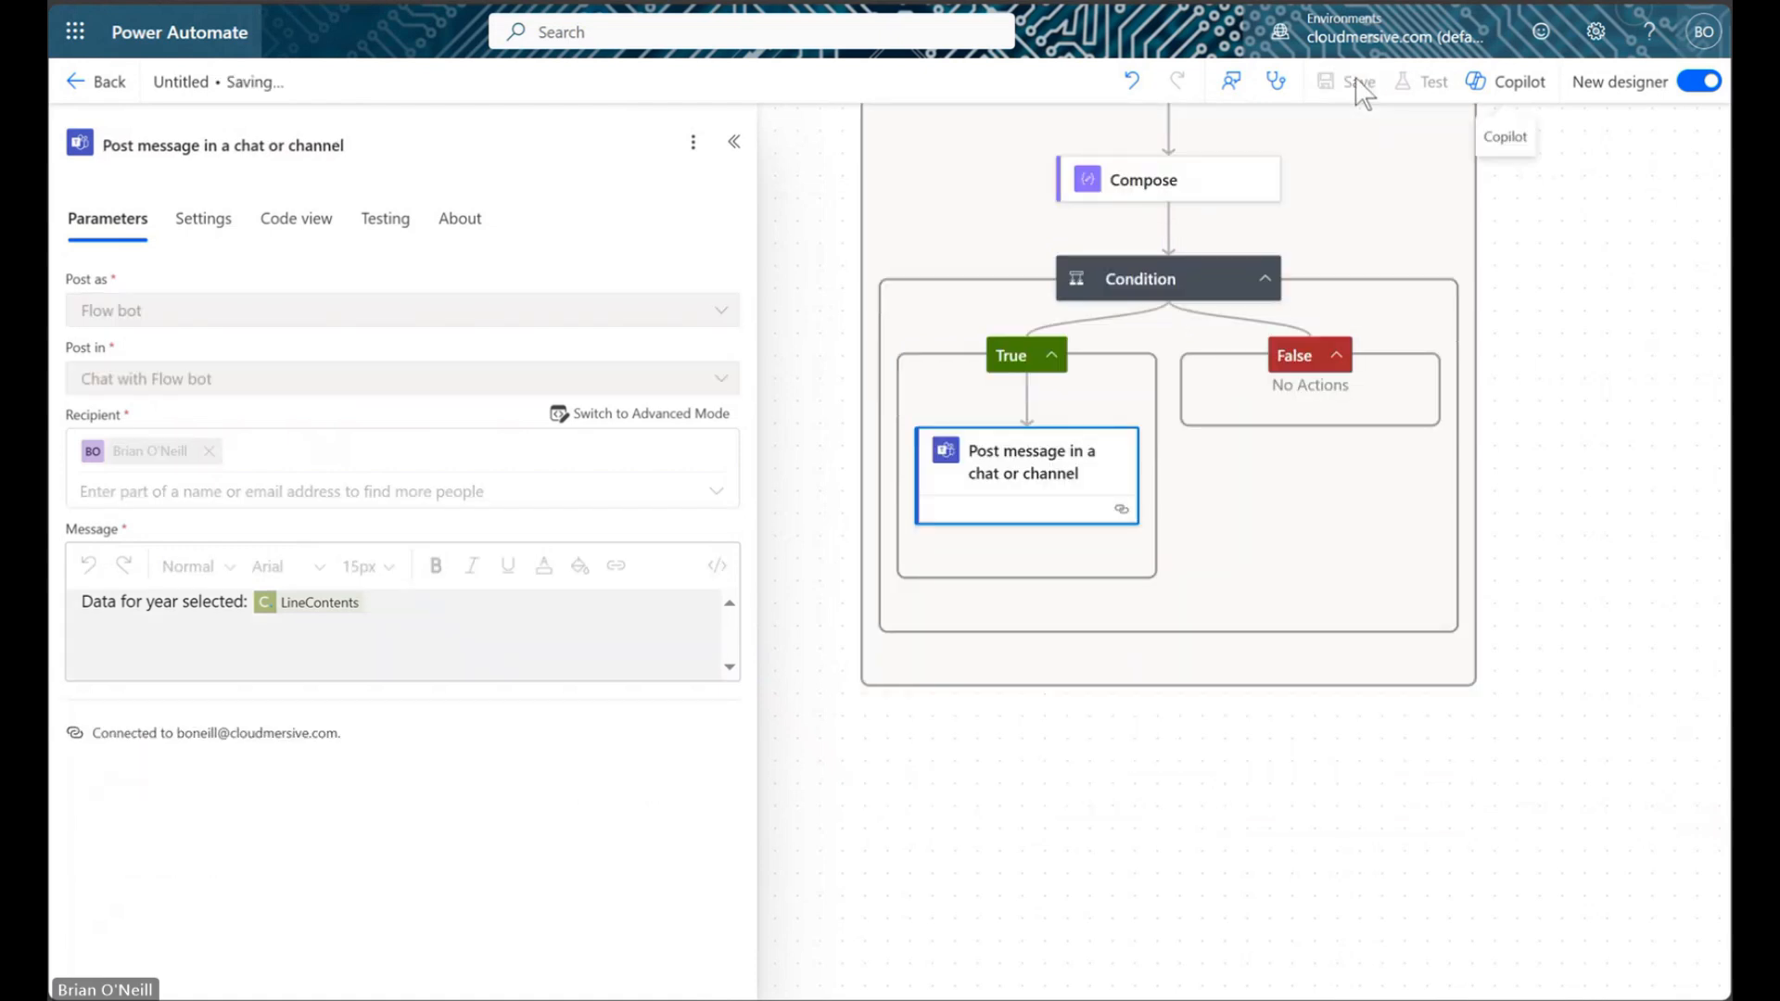
left_click(1437, 86)
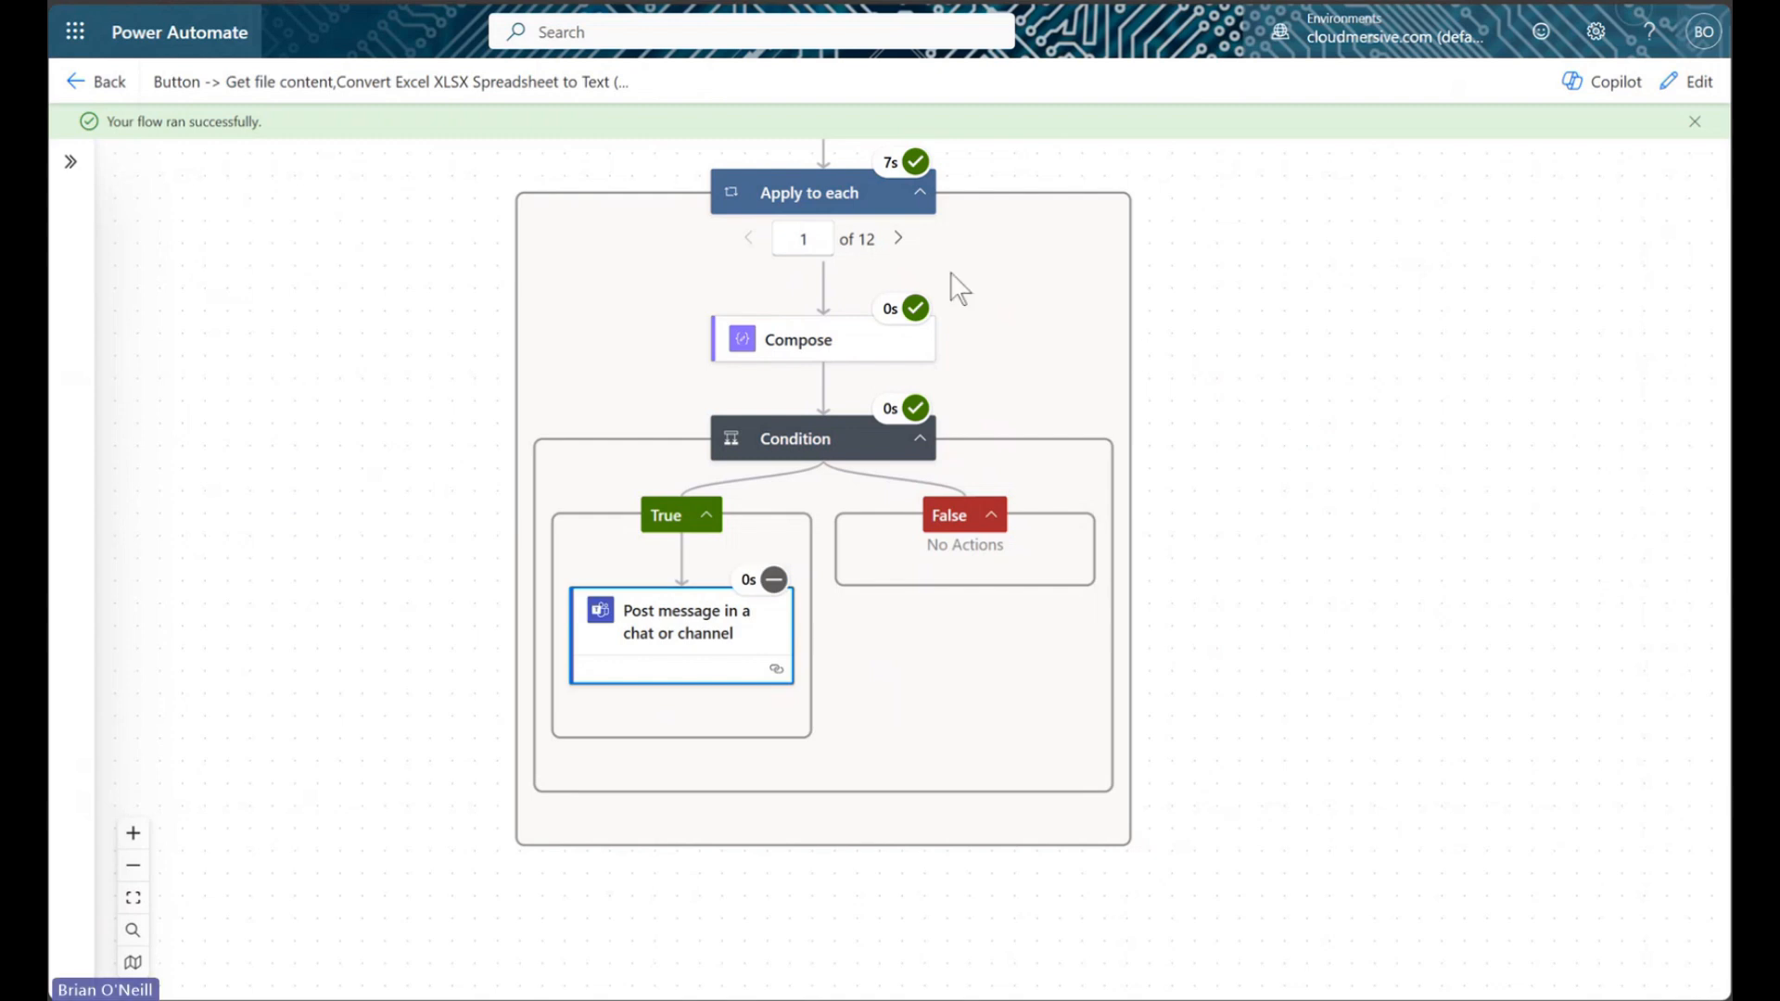
Advance through the Apply to each run results toward iteration 11 of 12
left_click(899, 239)
left_click(902, 240)
left_click(901, 240)
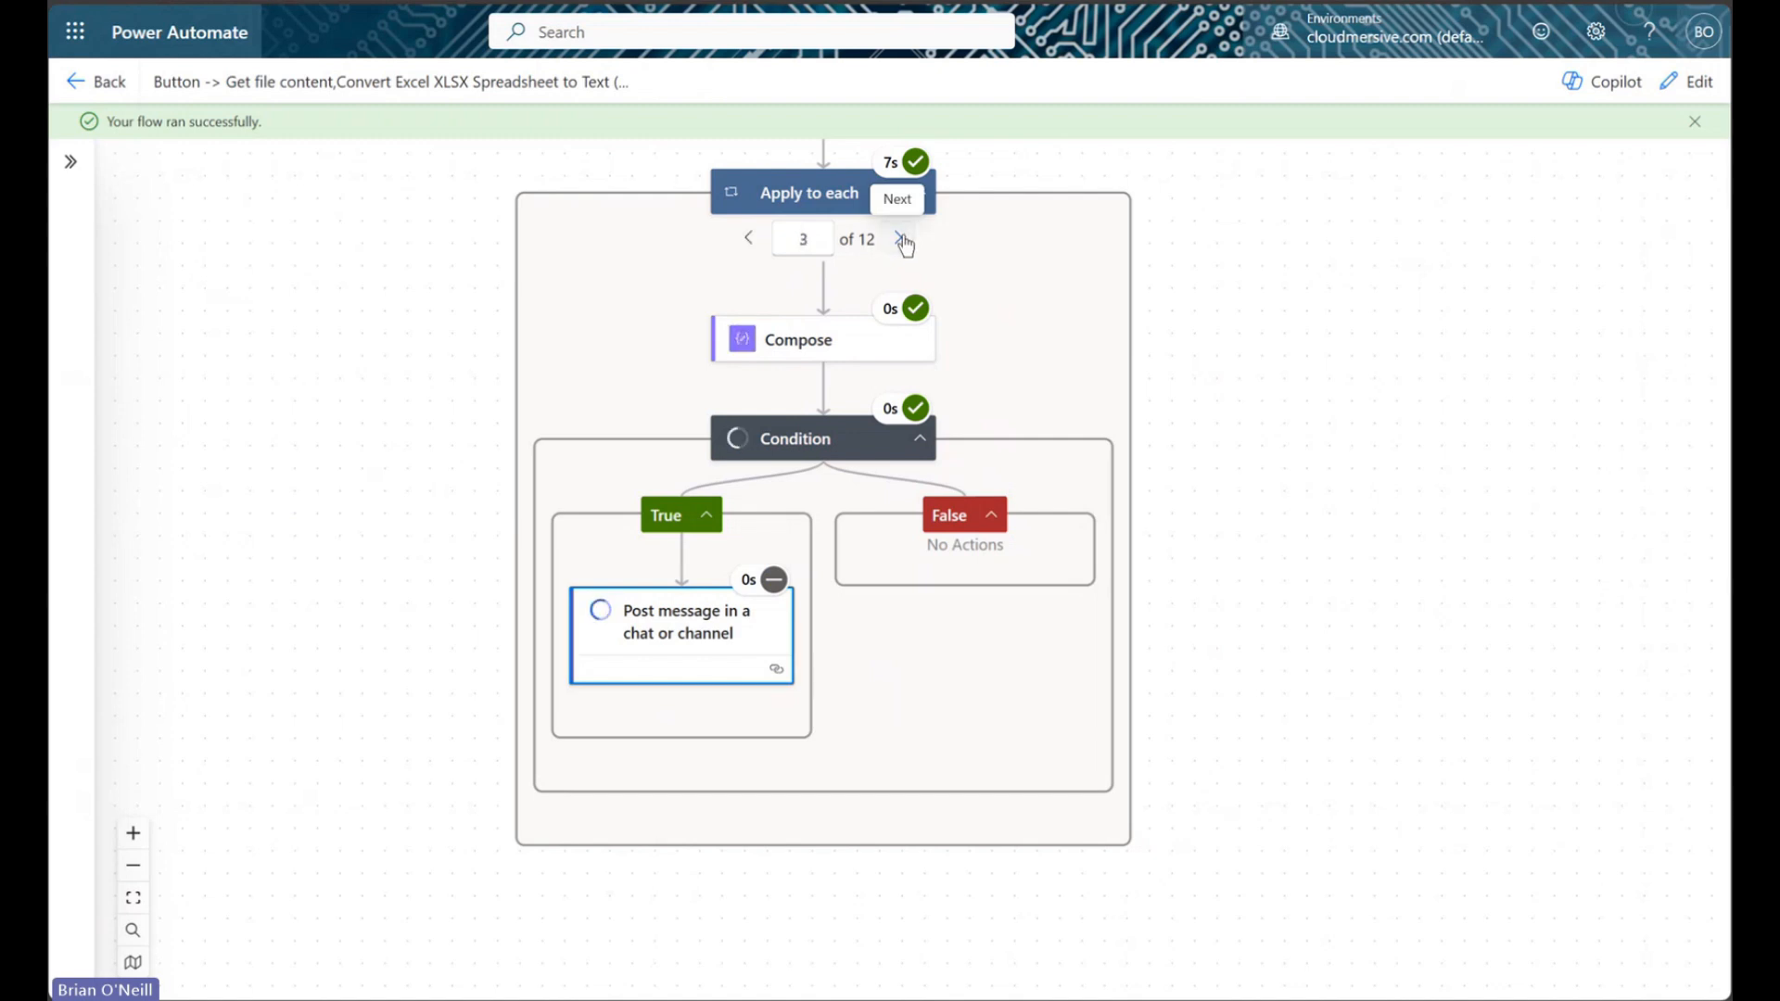
left_click(900, 240)
left_click(901, 240)
left_click(901, 240)
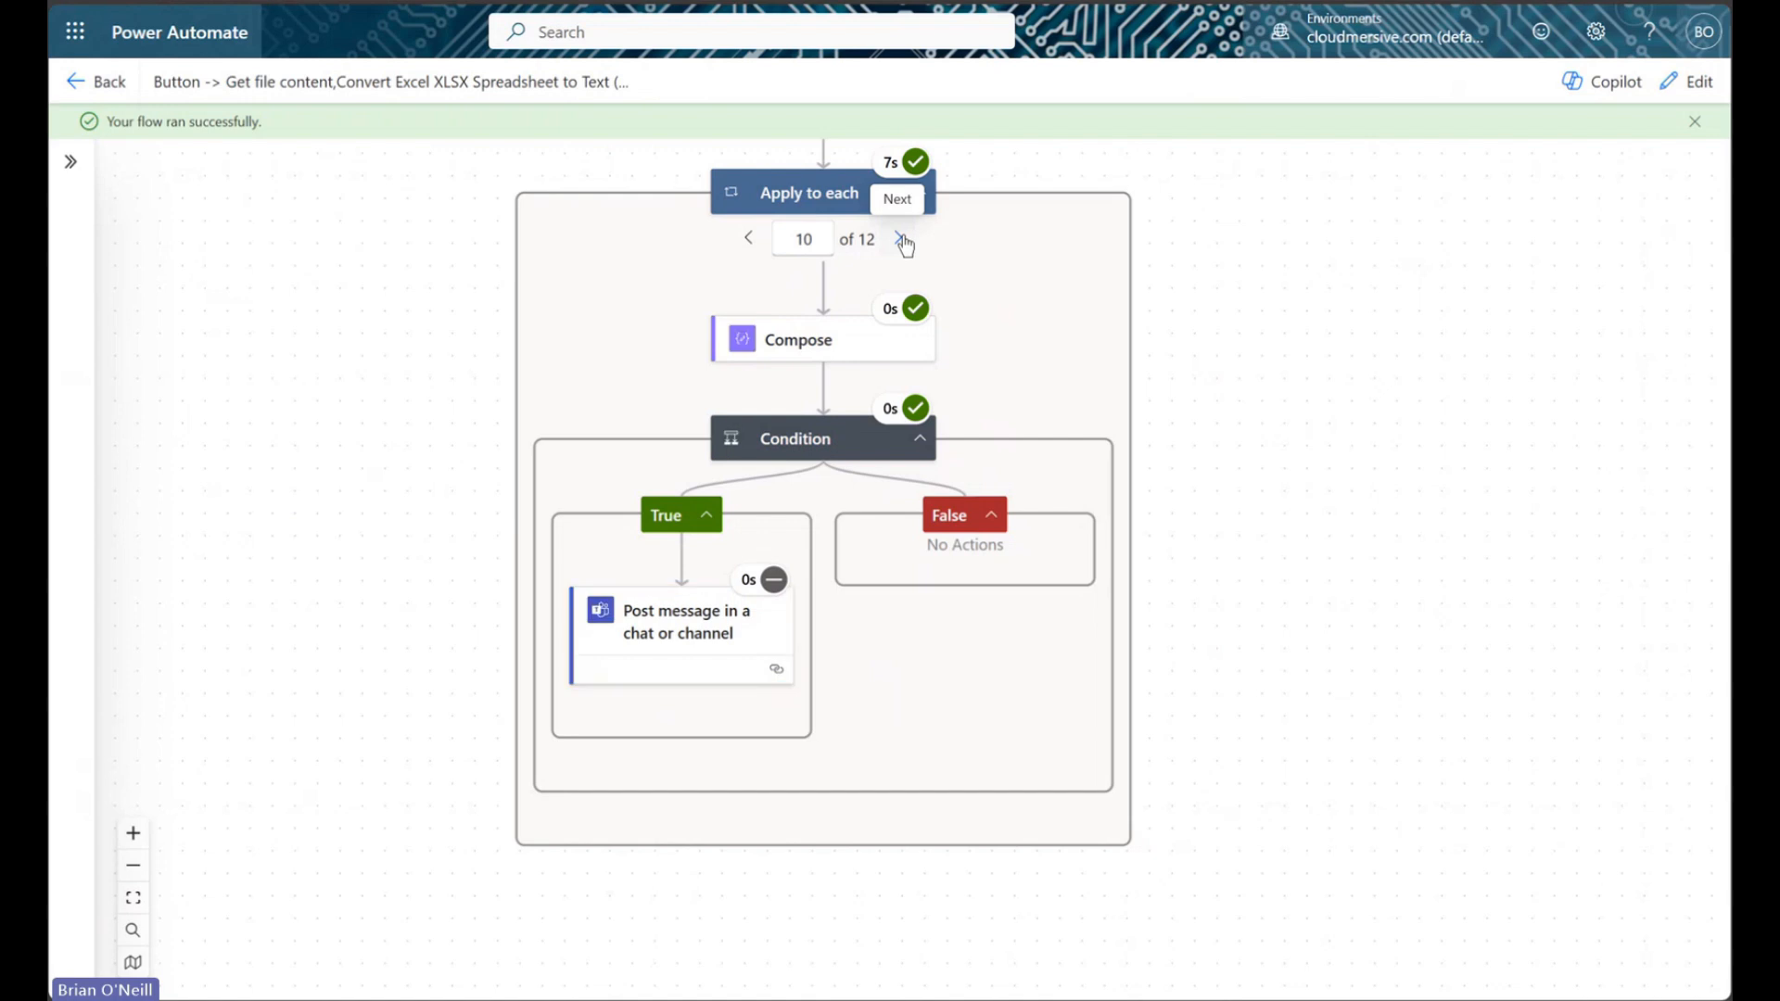
left_click(901, 240)
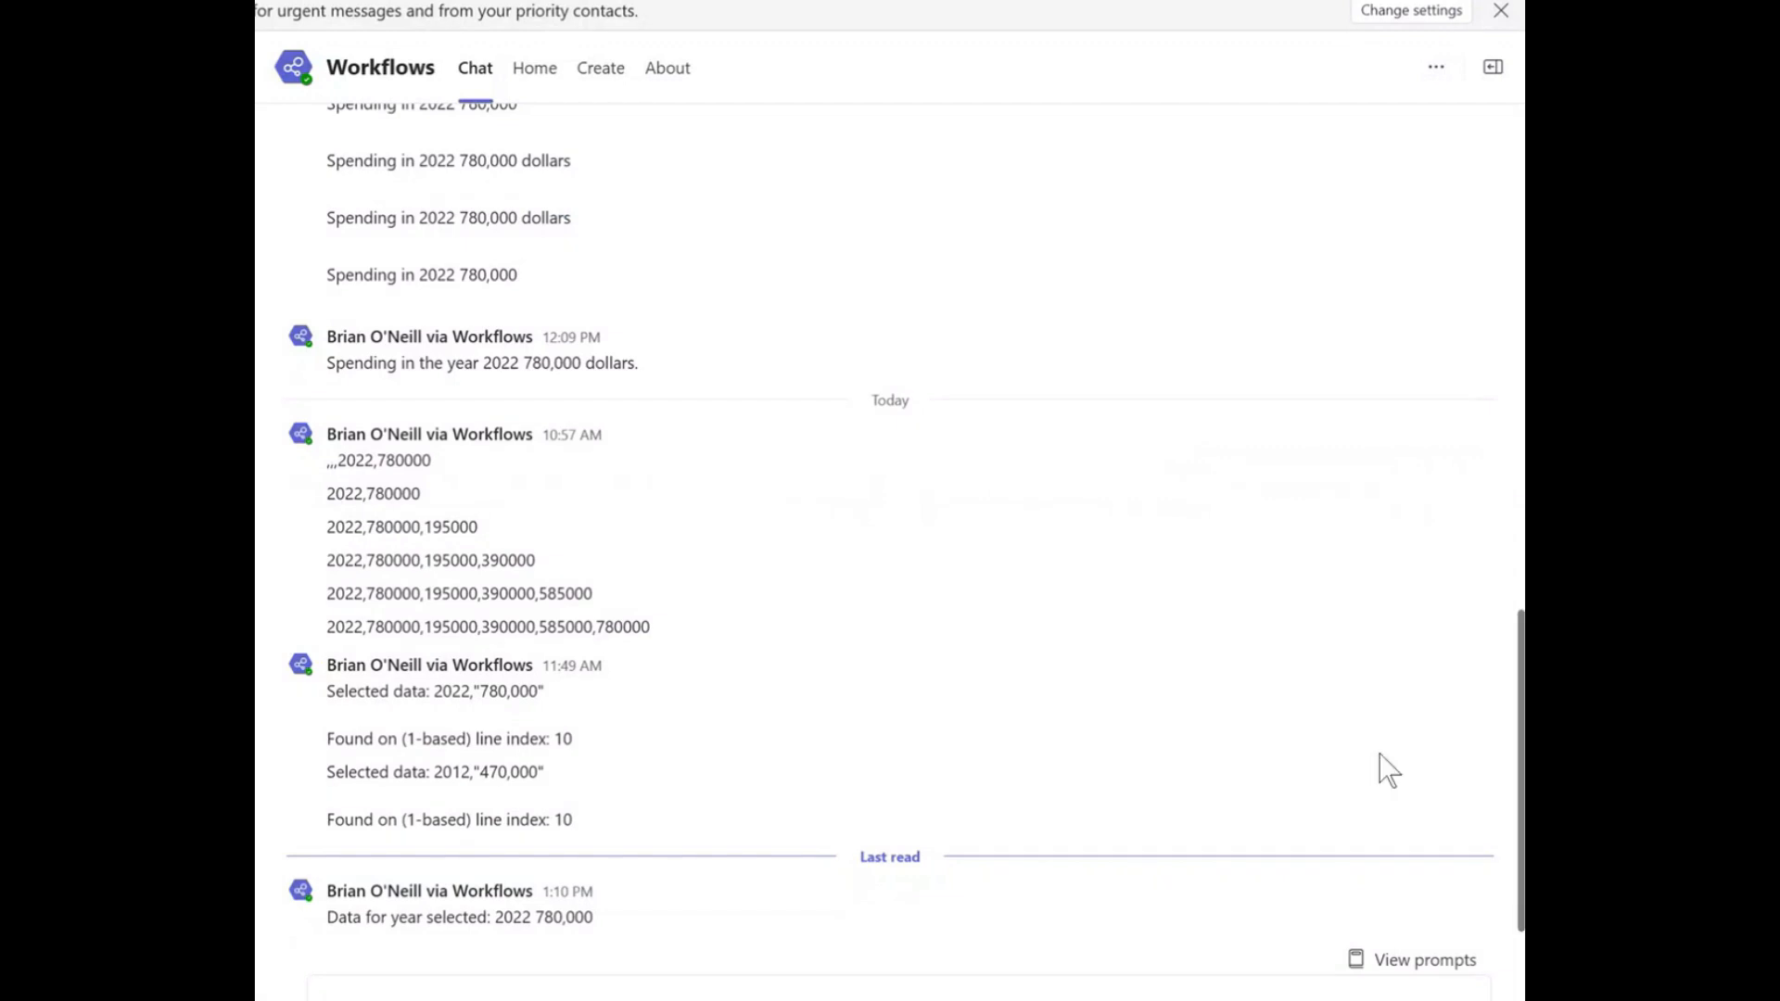
left_click_drag(596, 920, 320, 889)
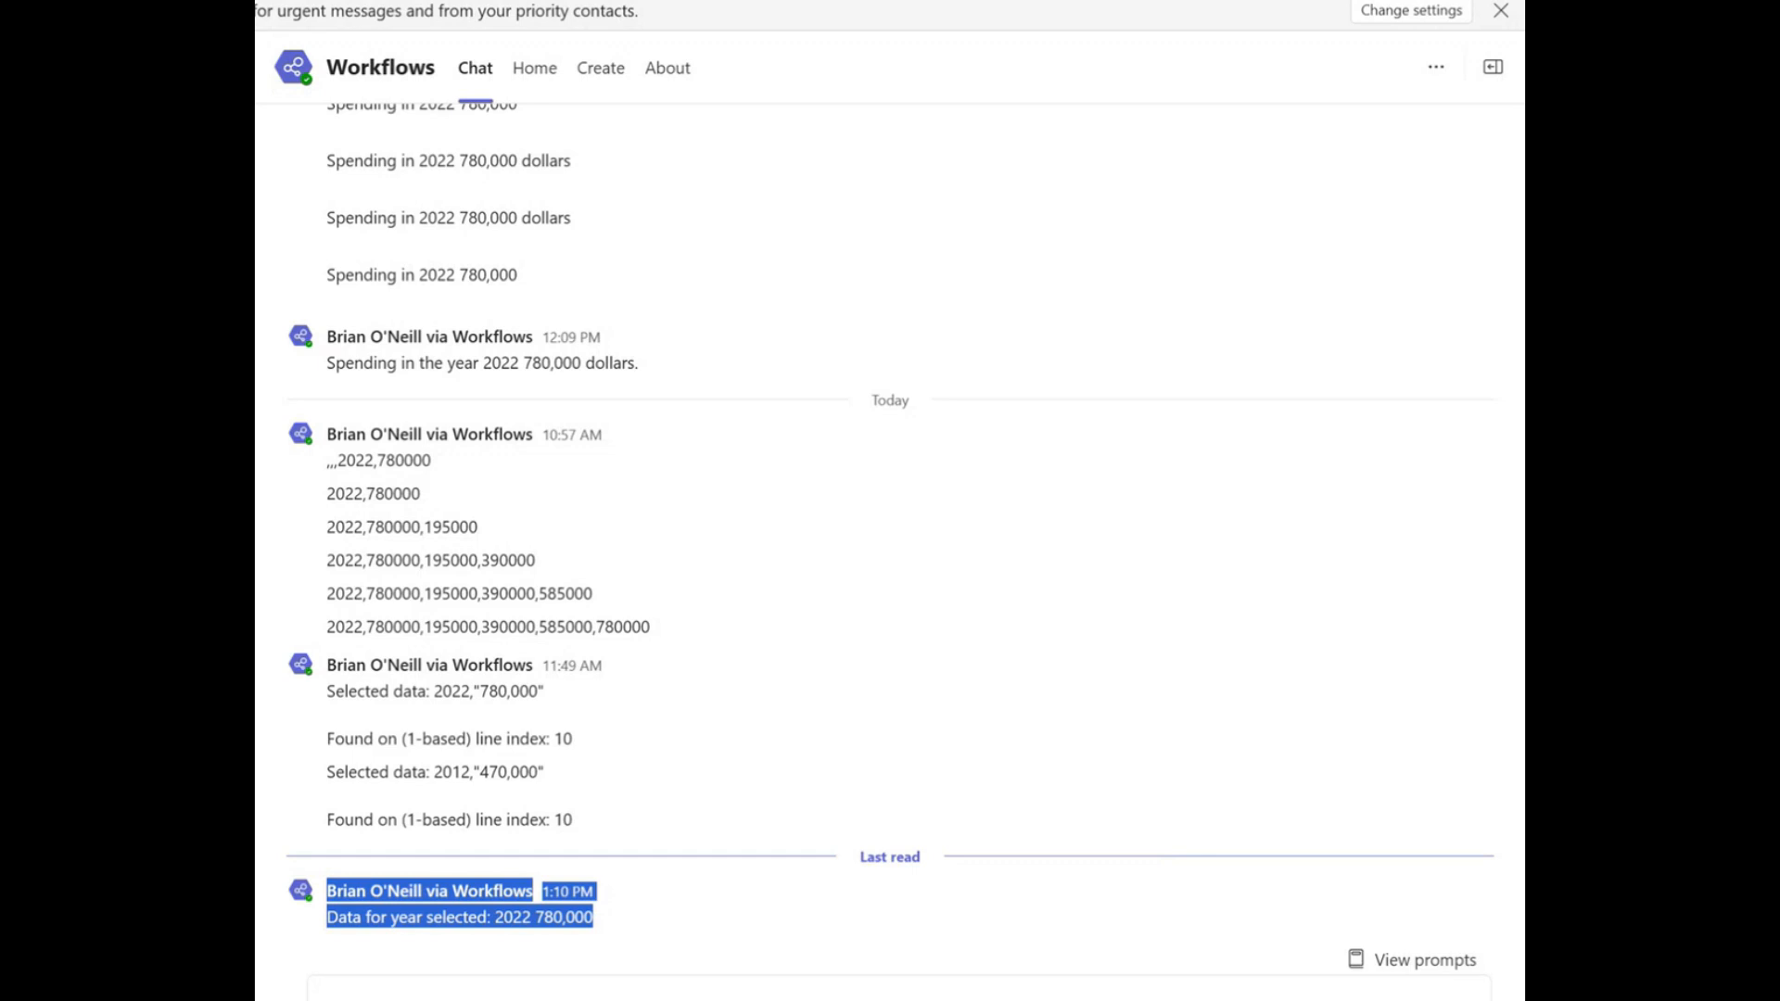
left_click(270, 159)
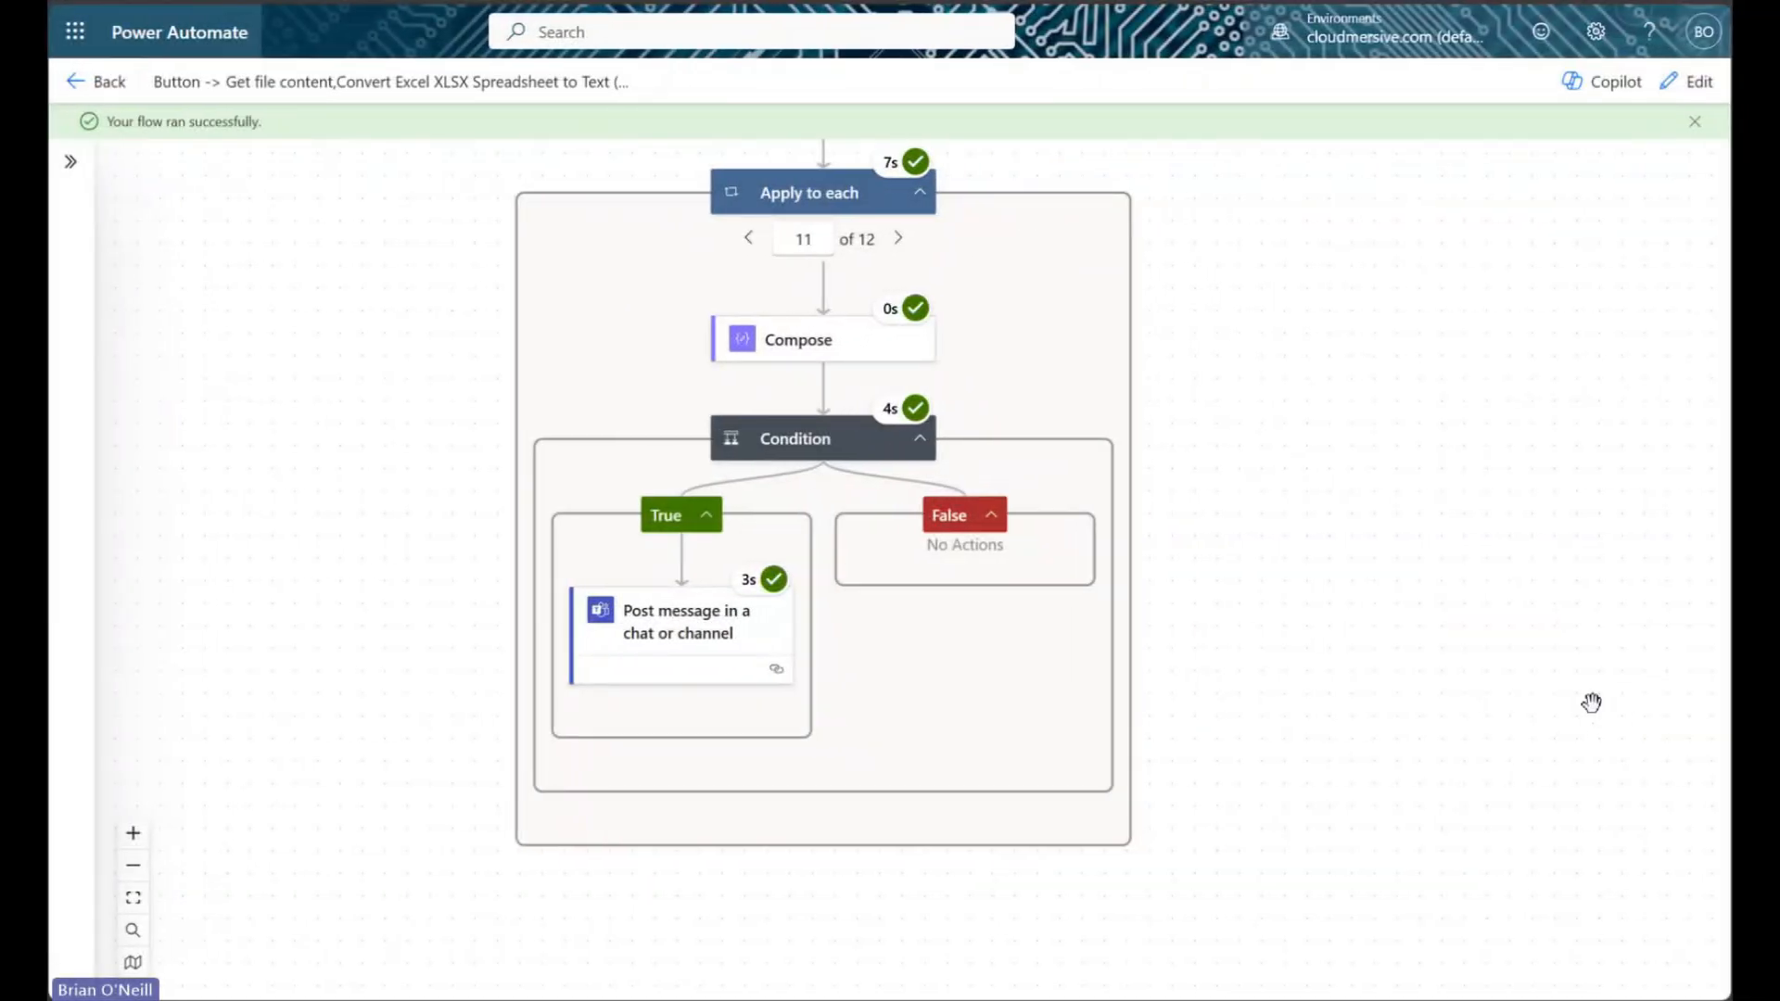
left_click_drag(1534, 492, 1512, 878)
left_click_drag(1391, 417, 1383, 80)
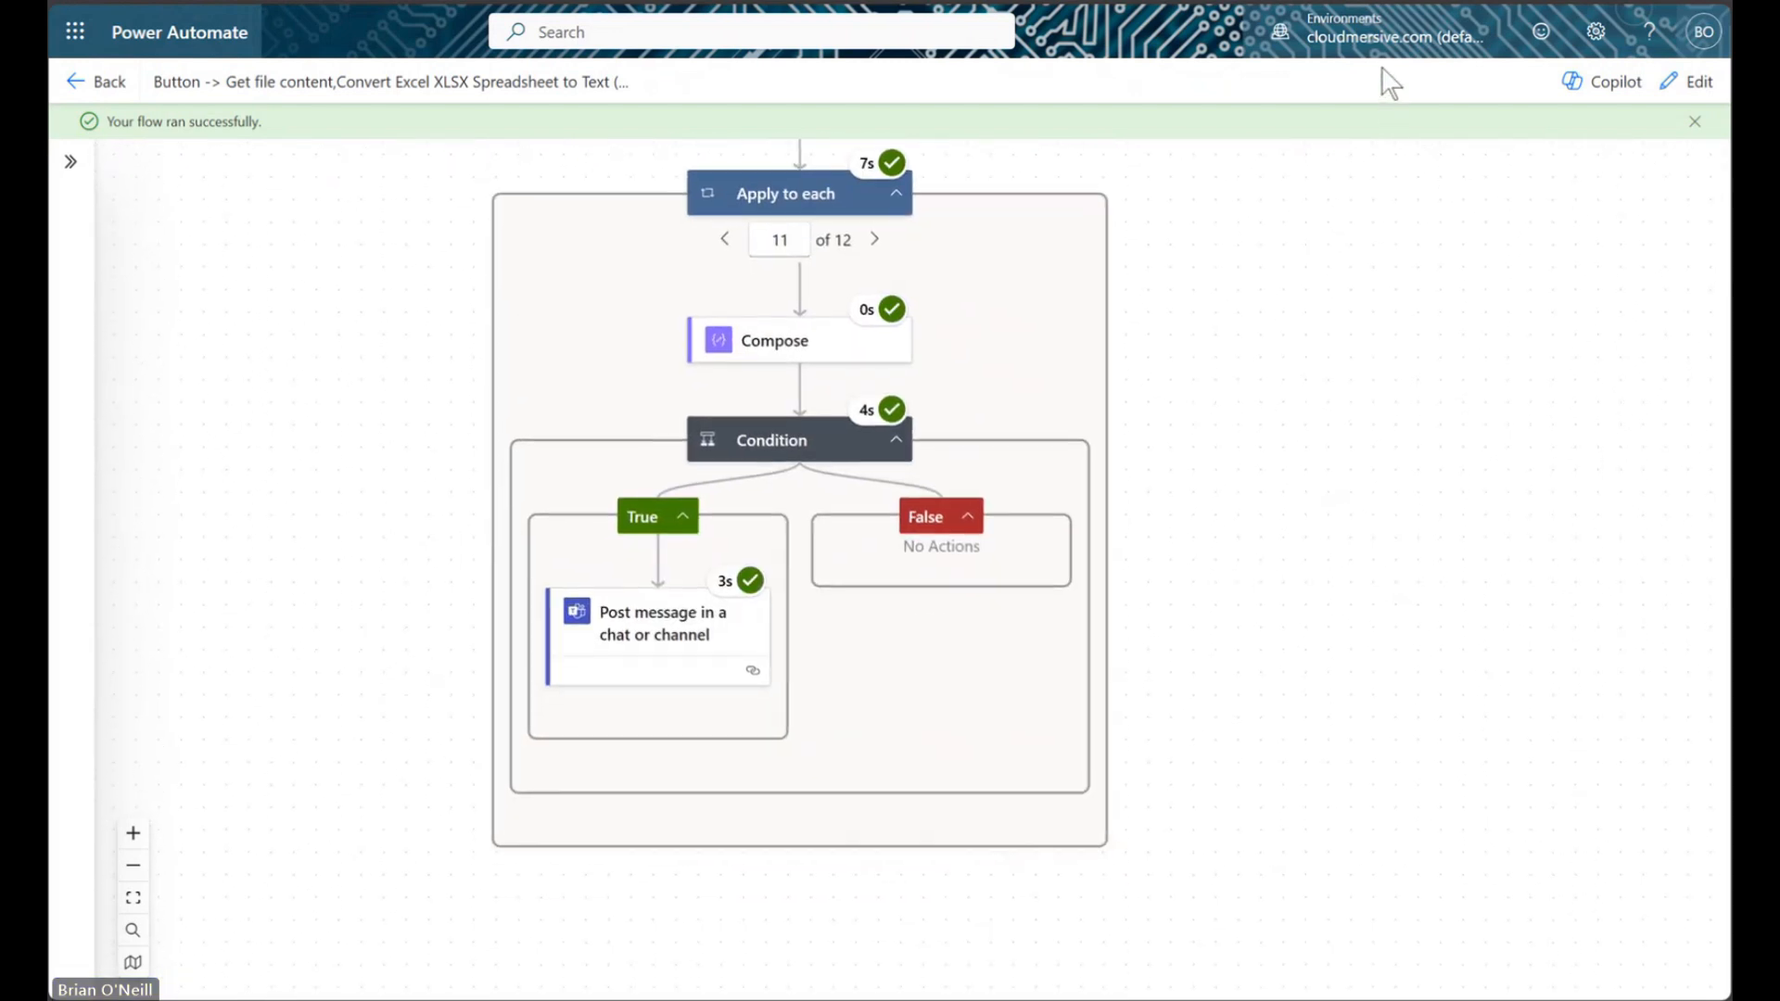